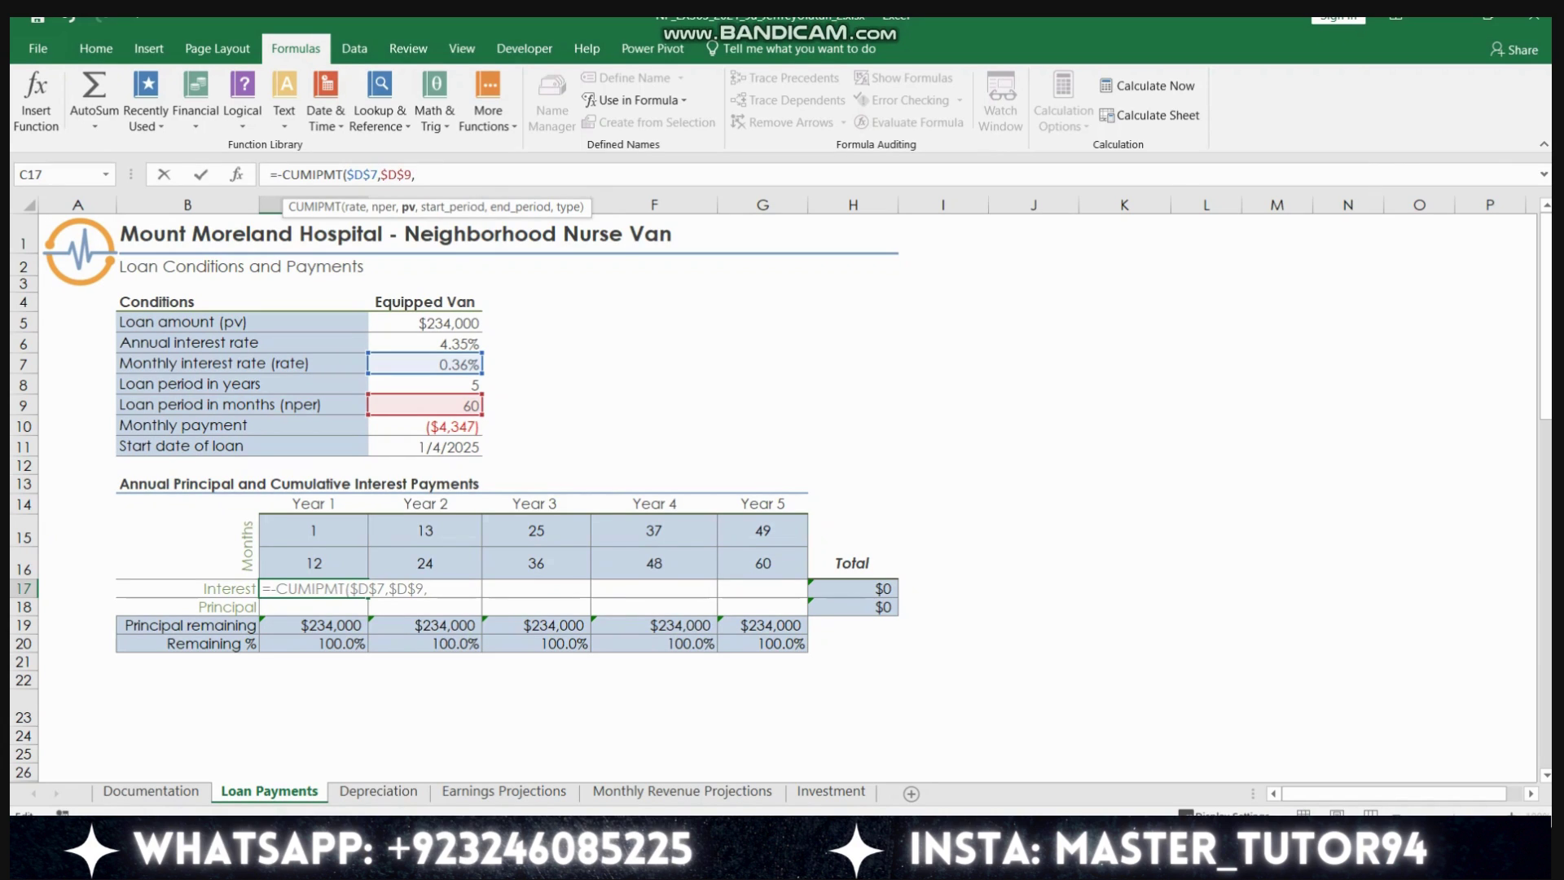
- Complete the Year 1 Interest formula as =-CUMIPMT($D$7,$D$9,$D$5,C15,C16,0) and fill it across through Year 5
click(425, 324)
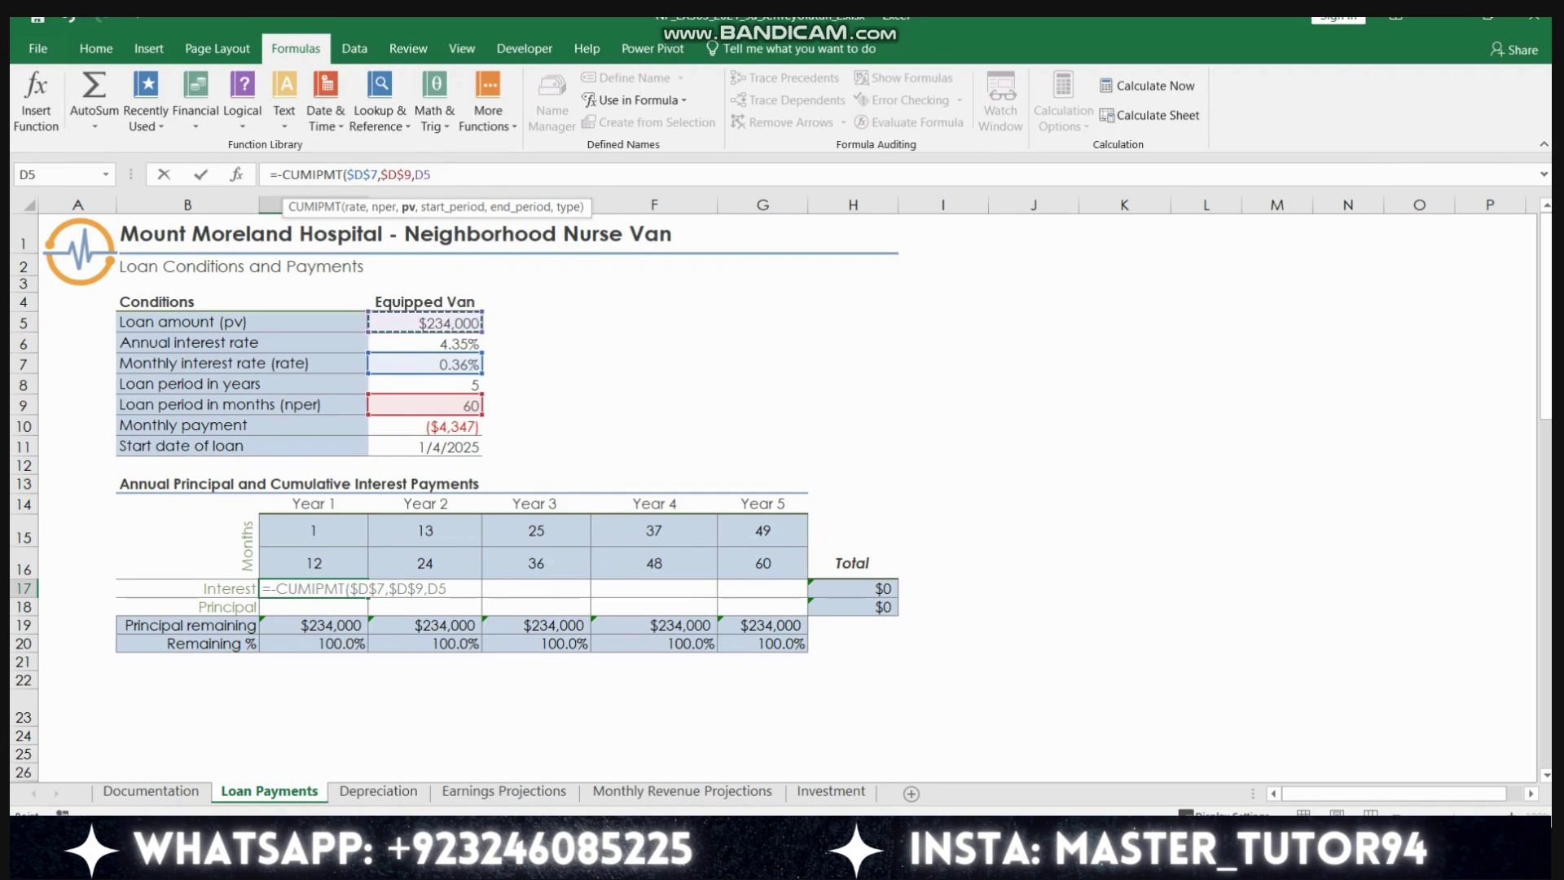
click(415, 175)
click(421, 174)
text($D$7,)
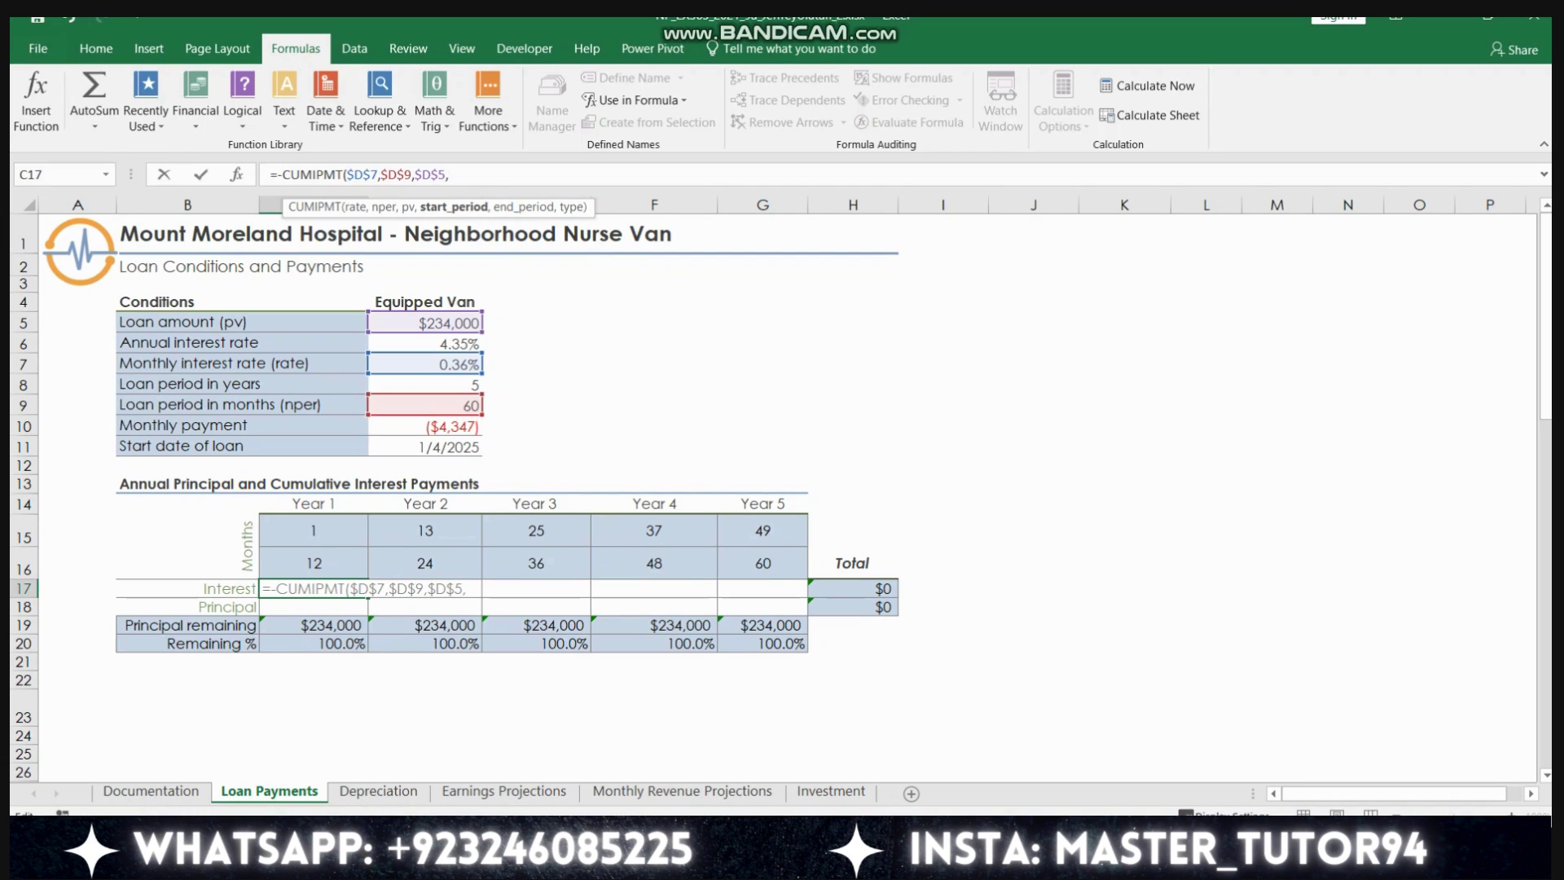
click(313, 531)
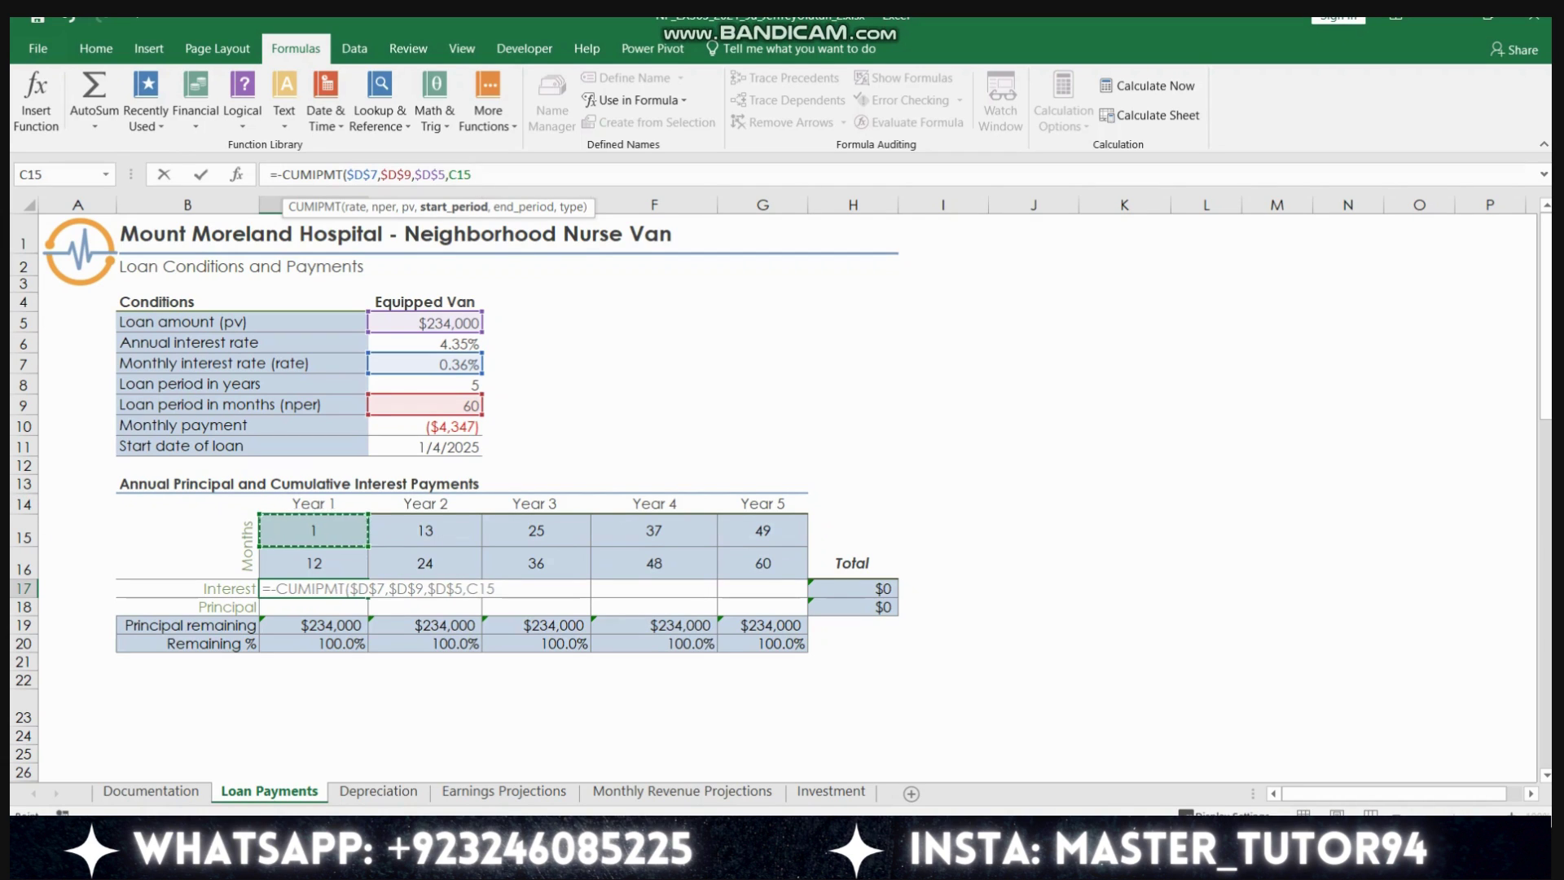
text(,)
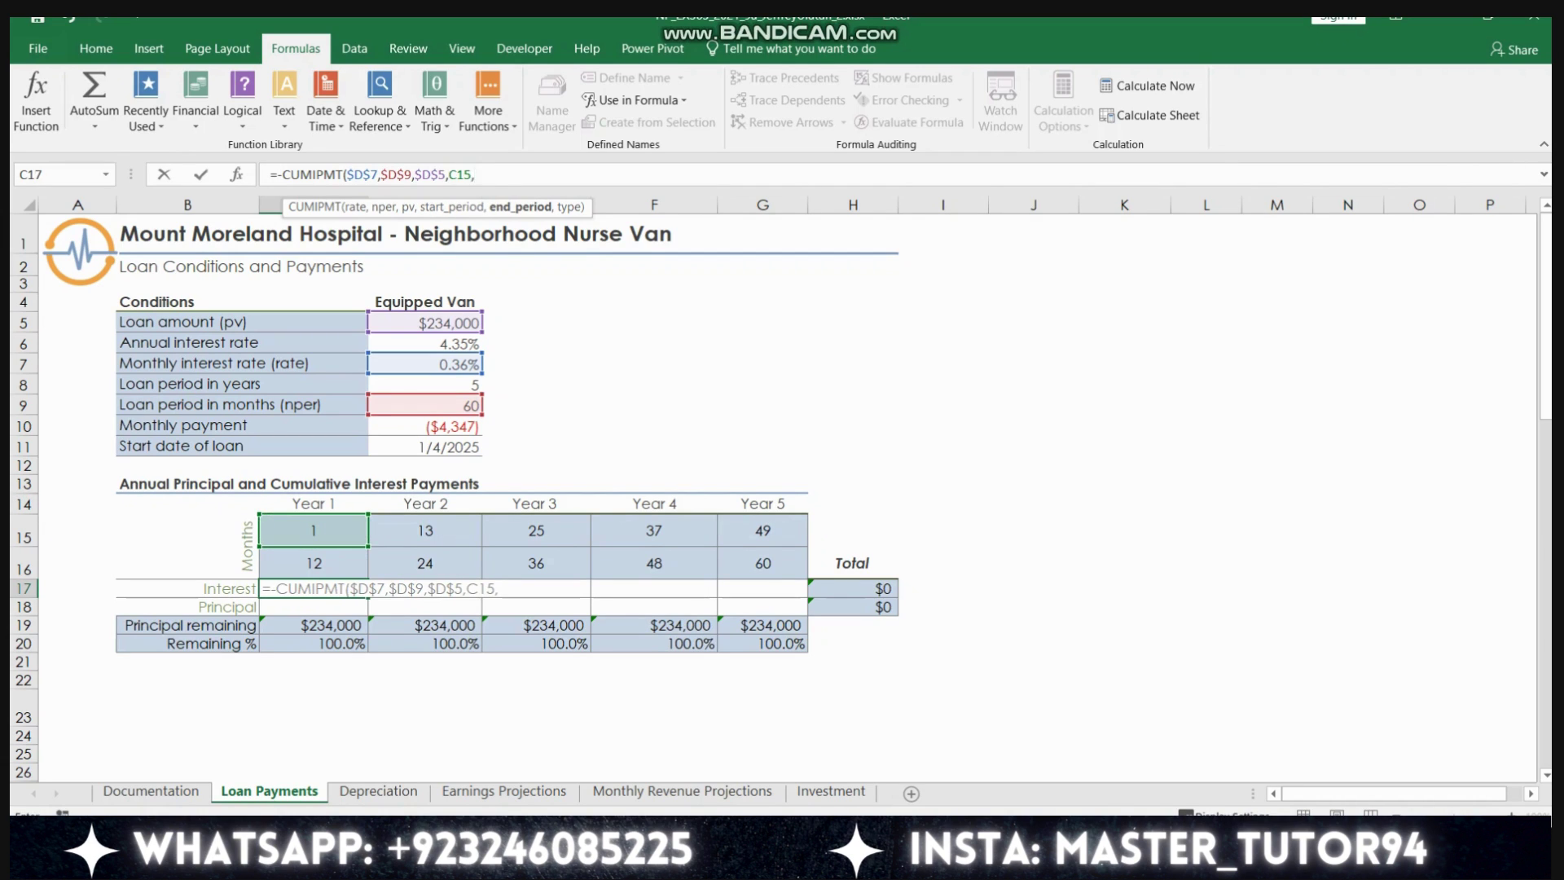
click(314, 563)
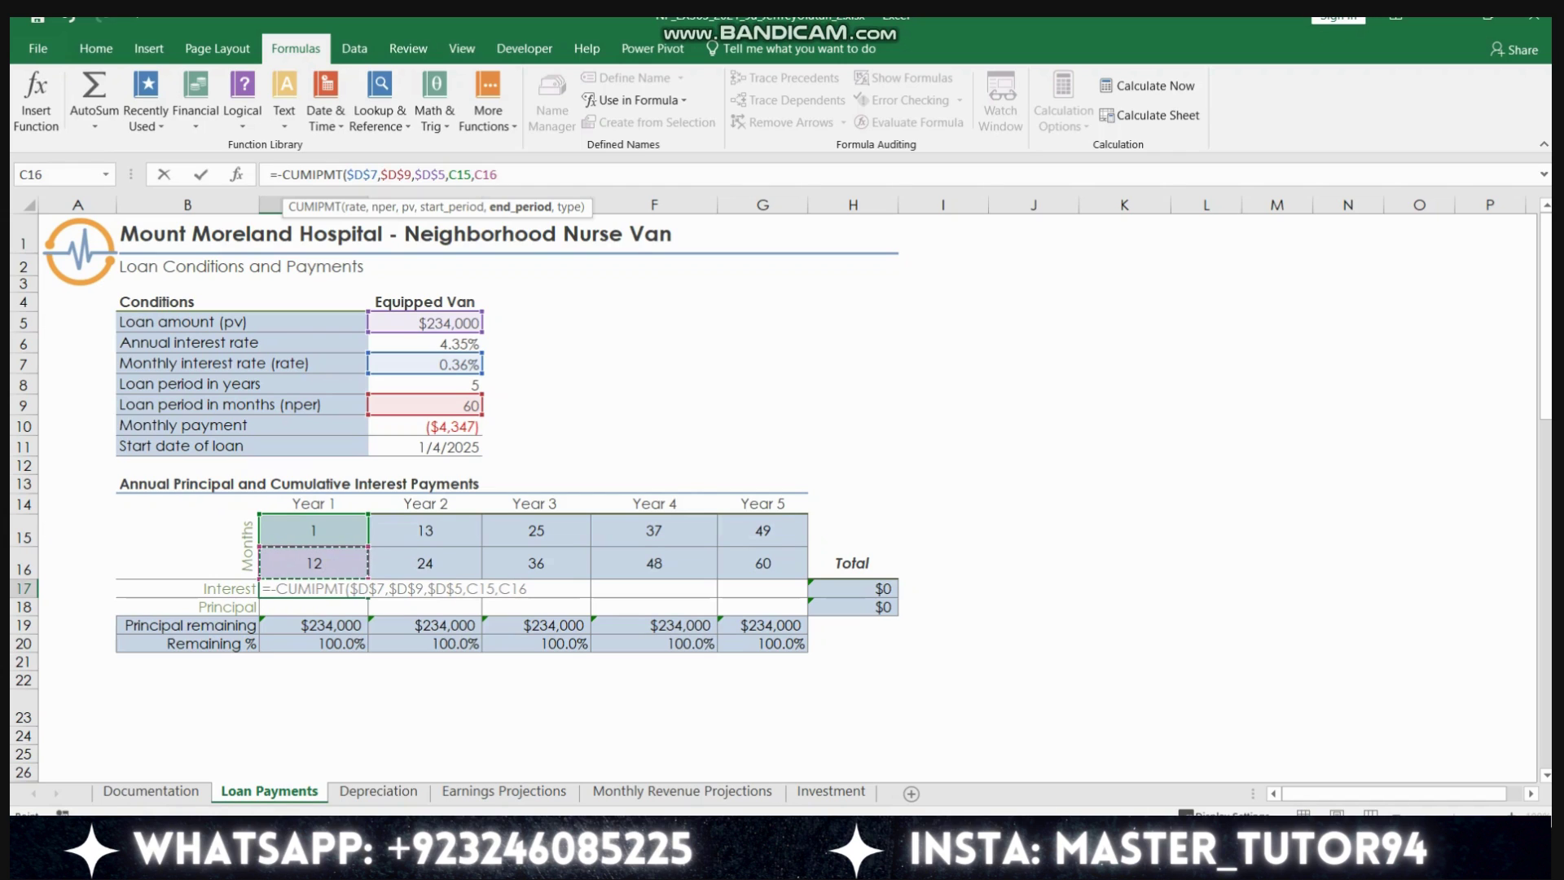
text(,0)
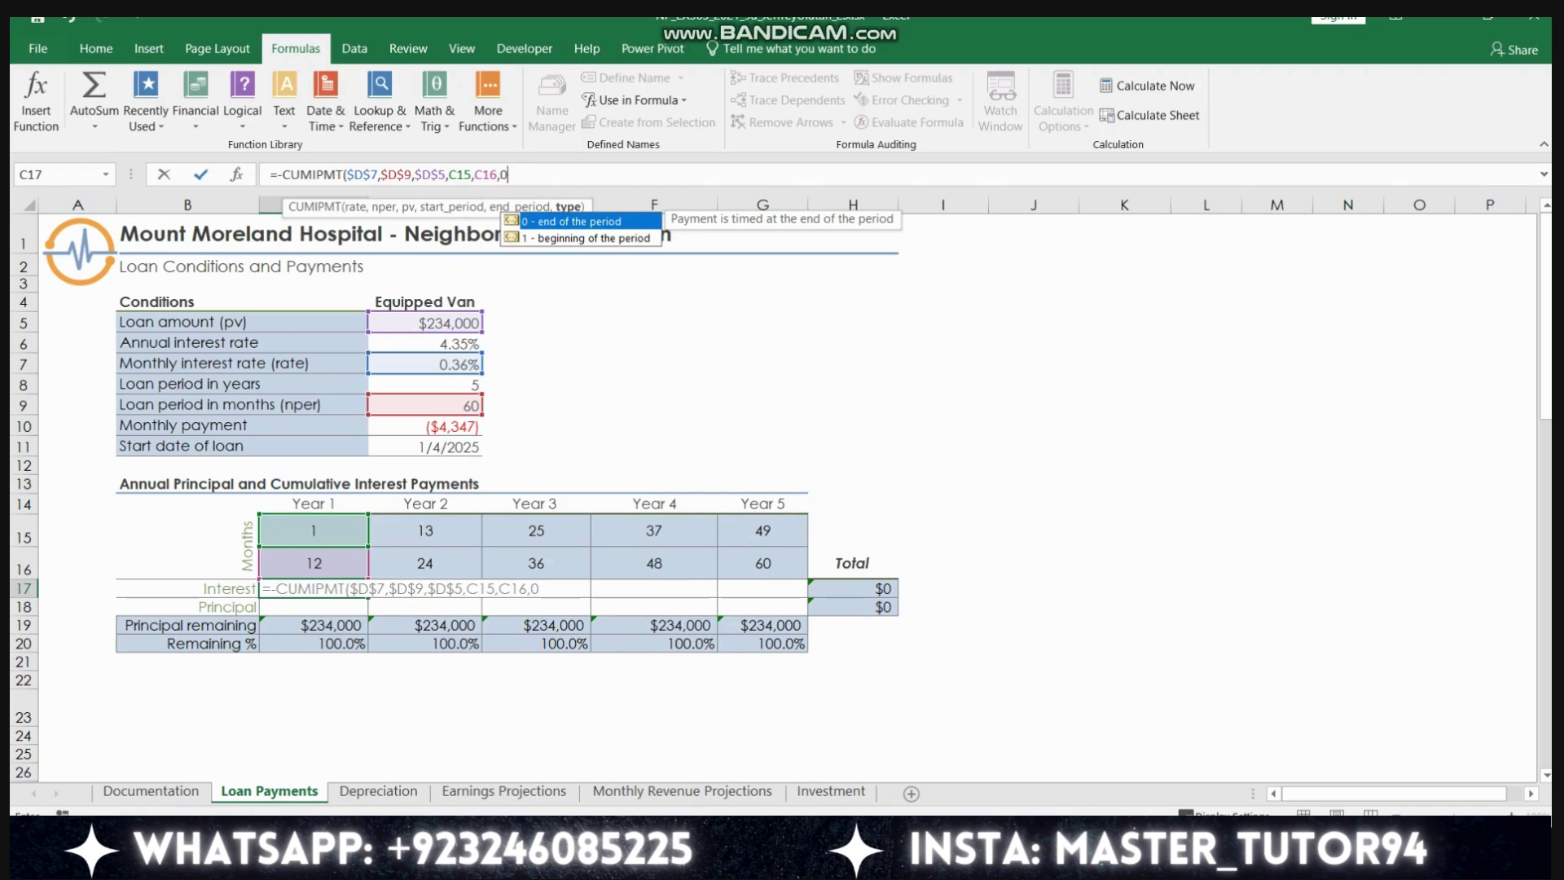
key(ctrl+Return)
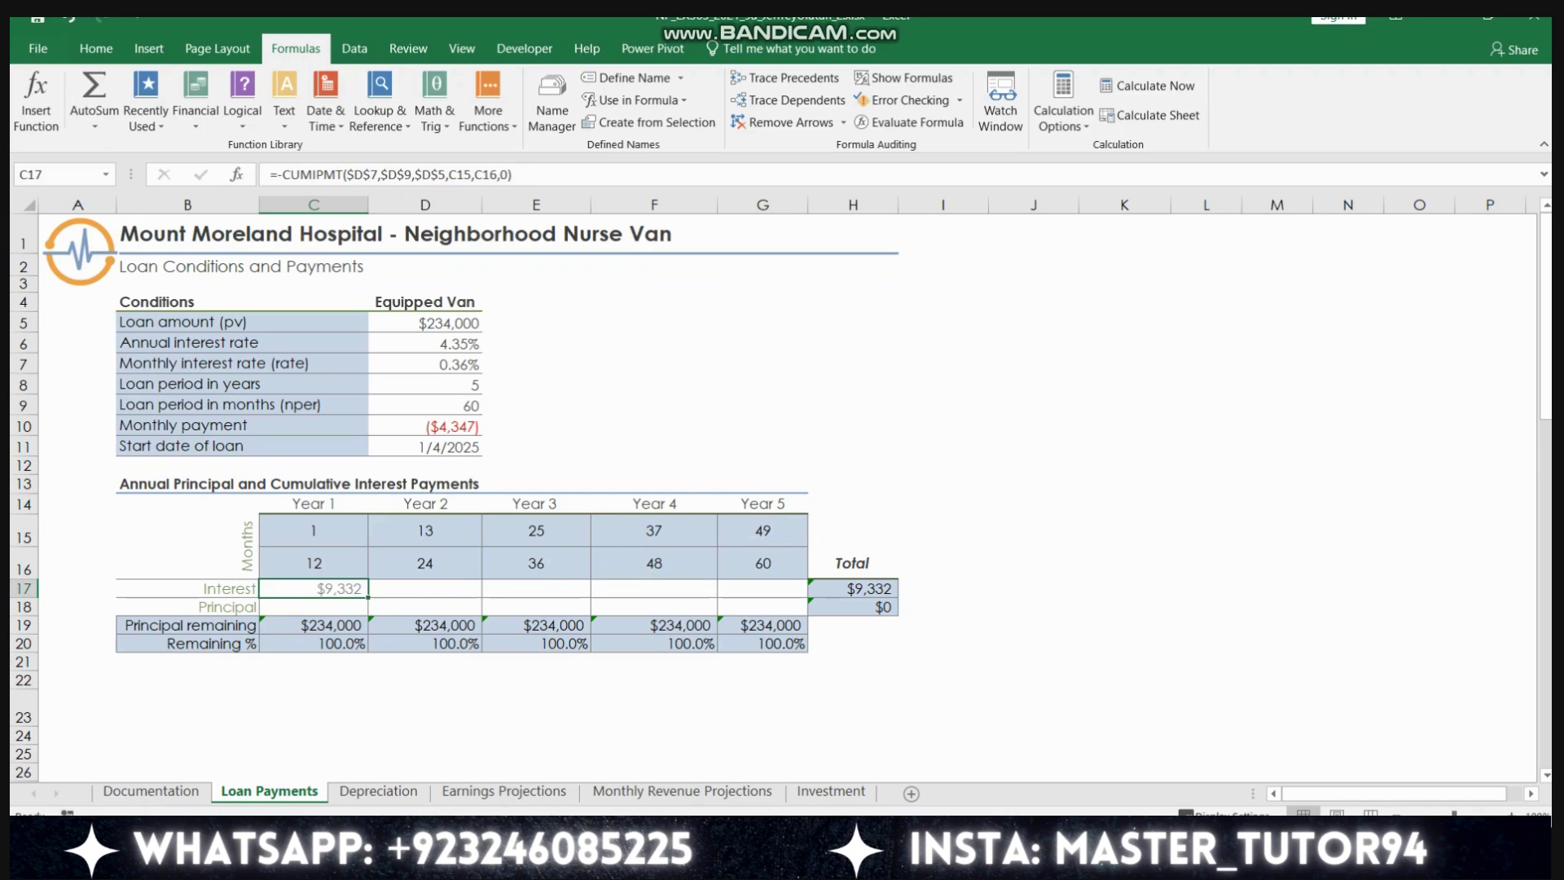
drag(368, 597, 806, 597)
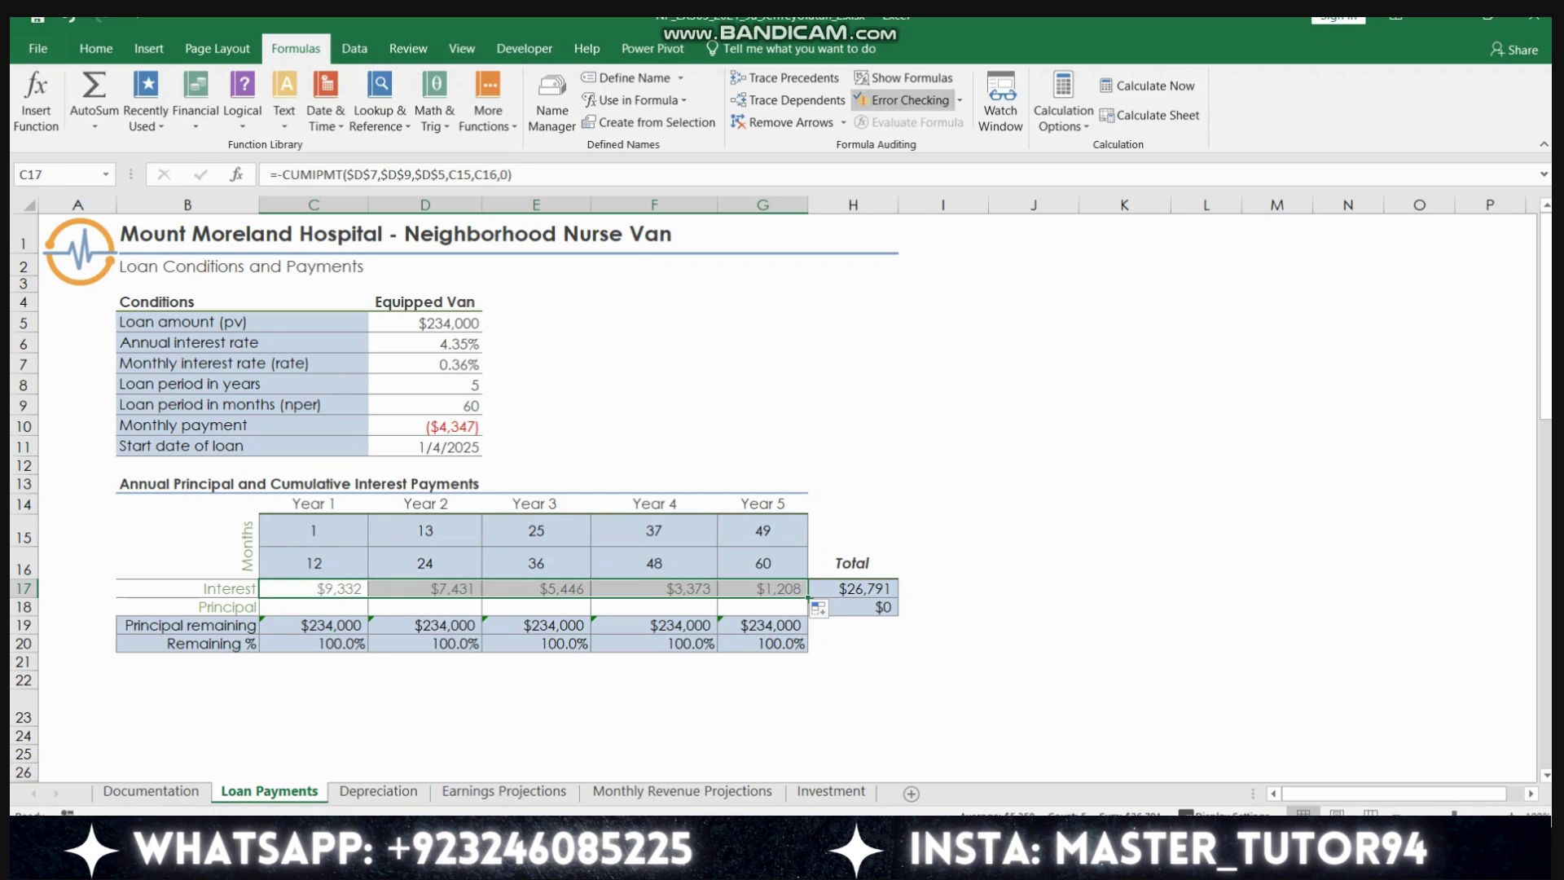
key(alt+Tab)
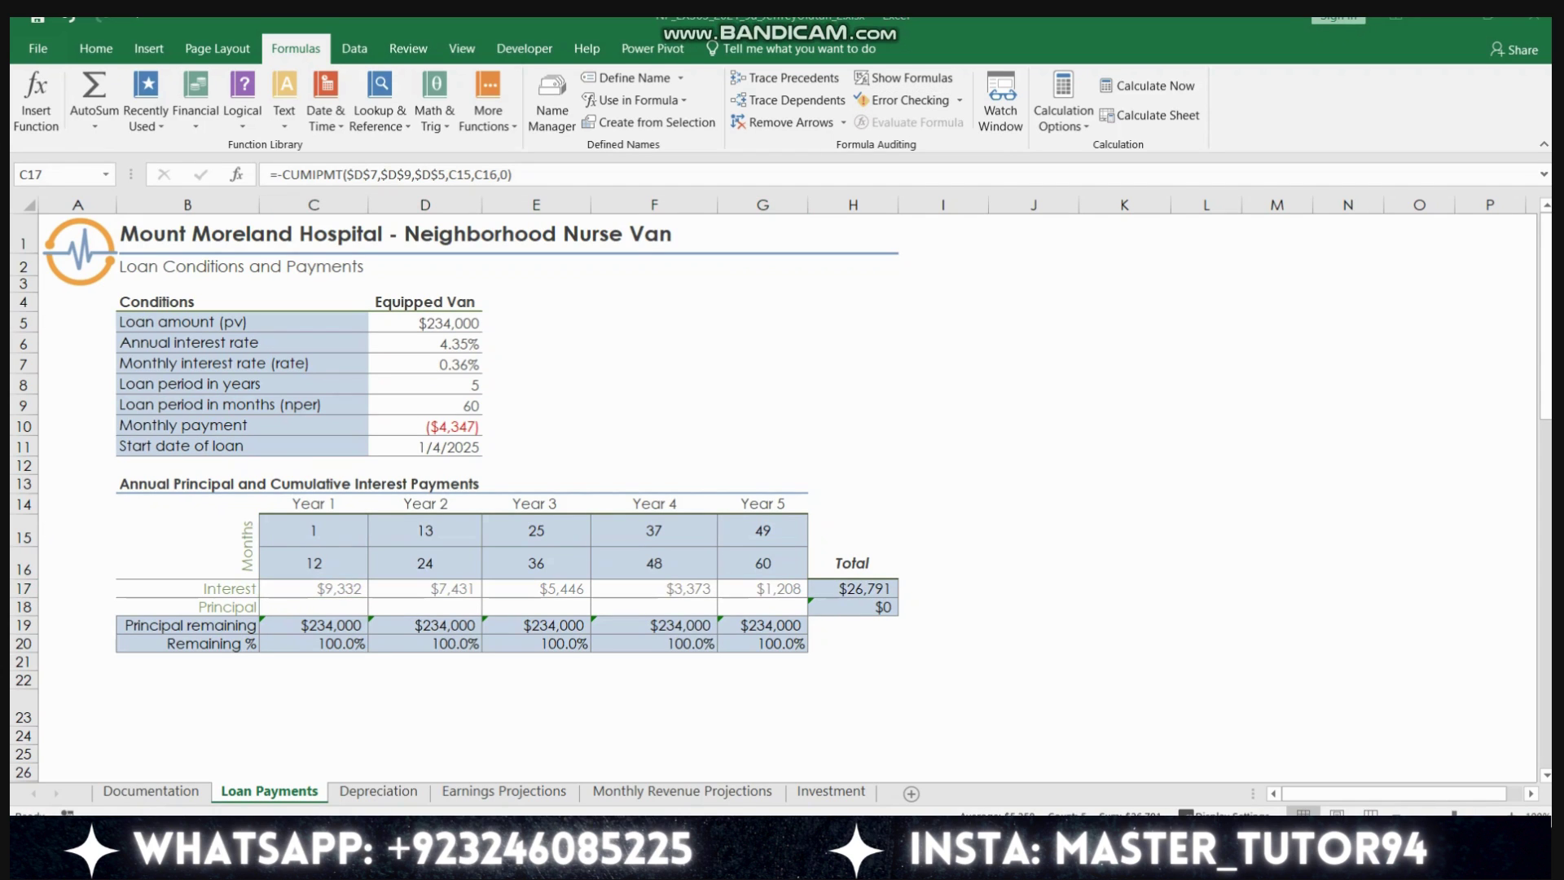
key(F2)
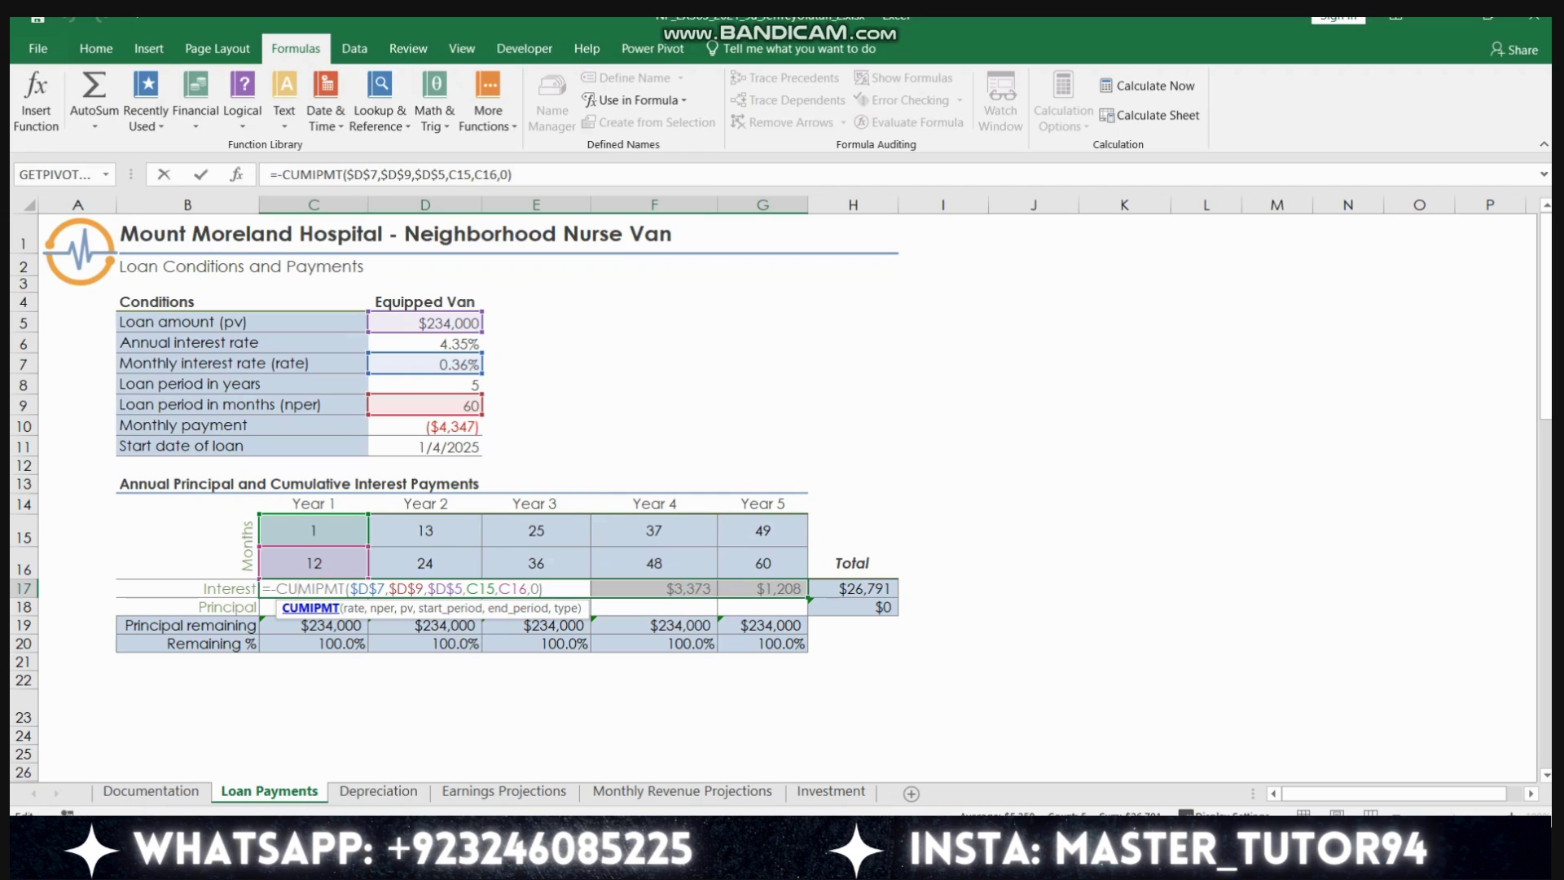
key(Escape)
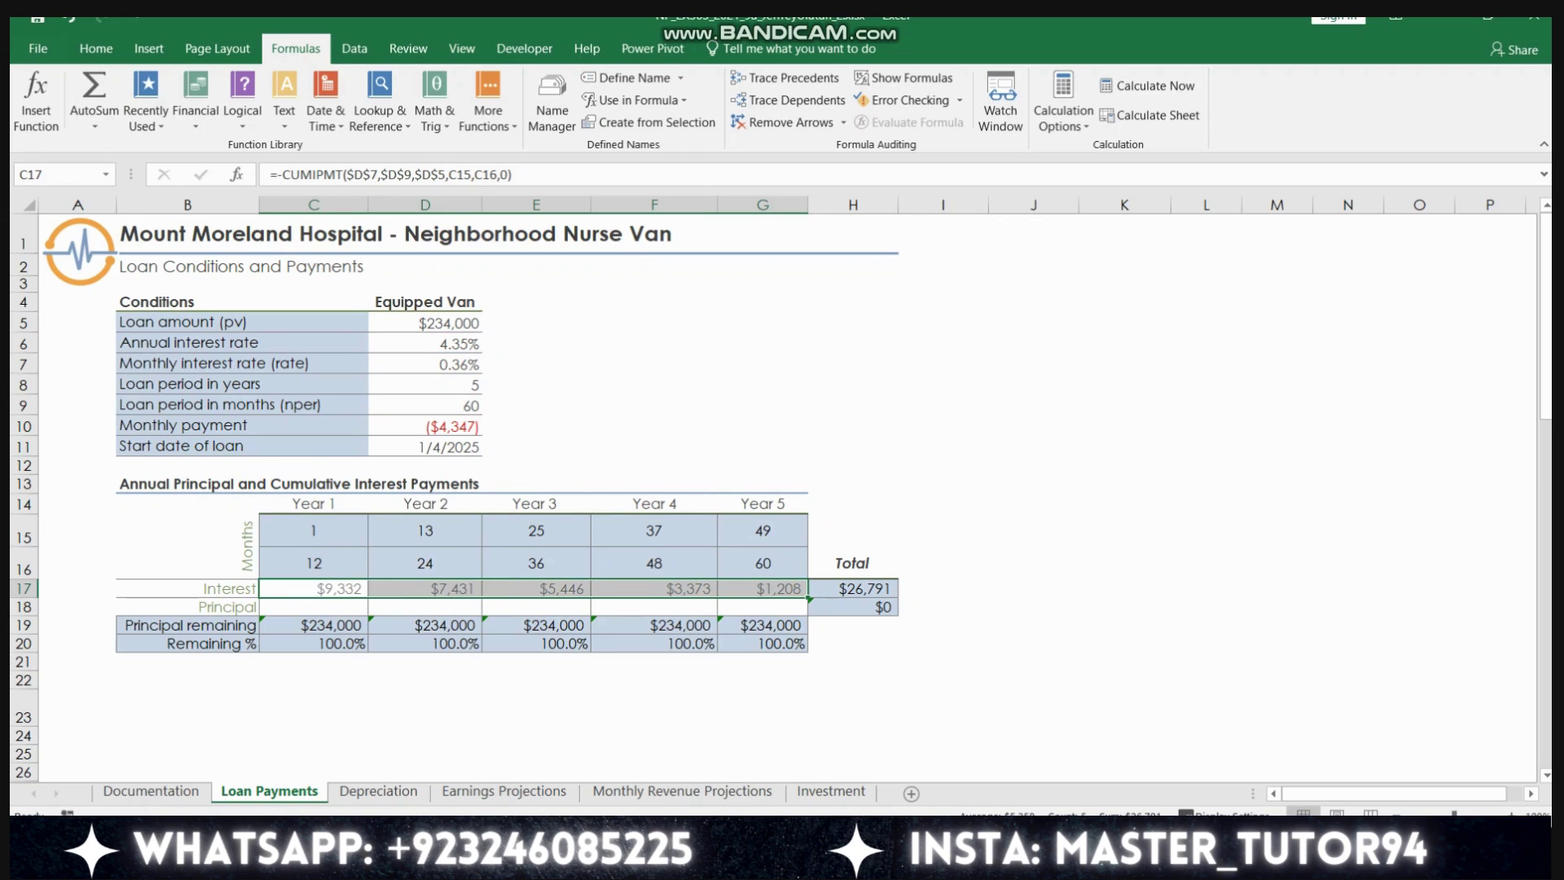
click(314, 607)
drag(313, 589, 762, 589)
key(ctrl+z)
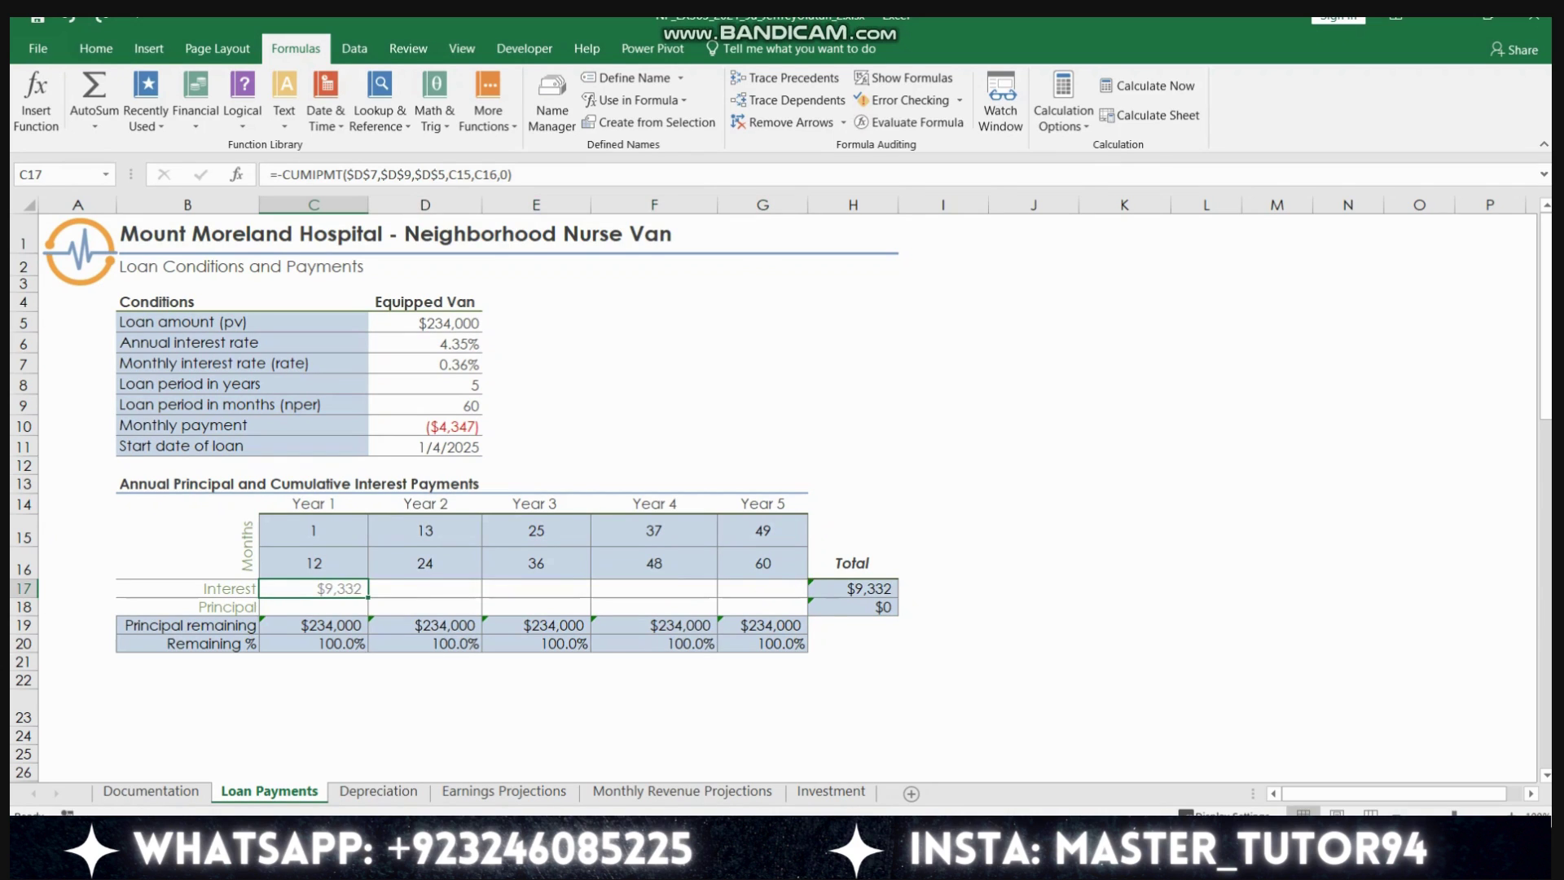
key(ctrl+y)
- Start a =-CUMIPMT formula in the Year 1 Principal cell with D7 as rate, D9 as nper and D5 as pv
click(313, 607)
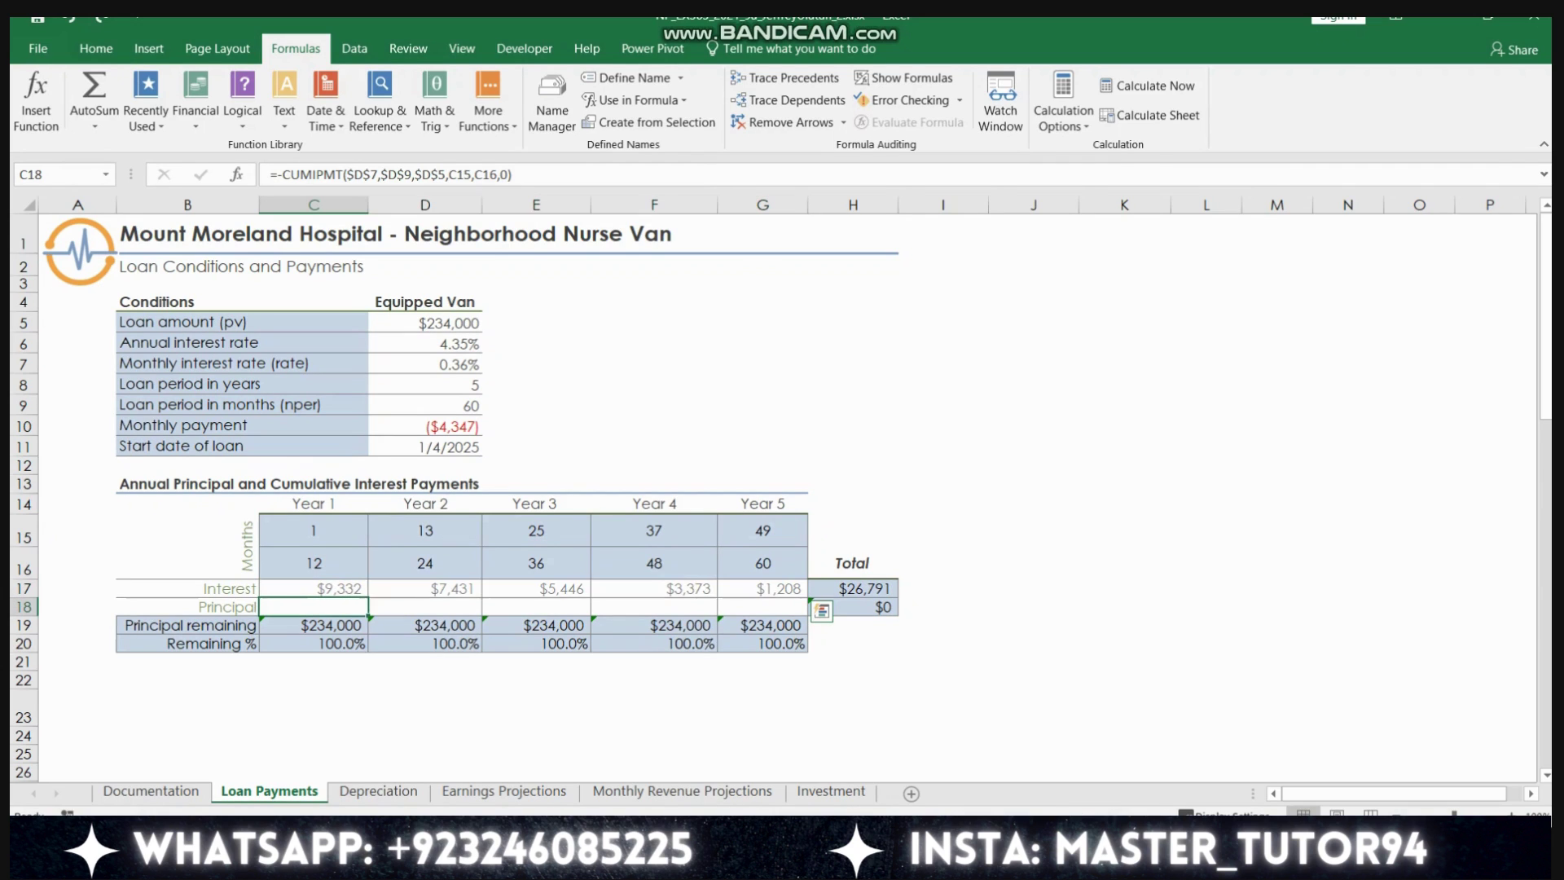
text(=-cum)
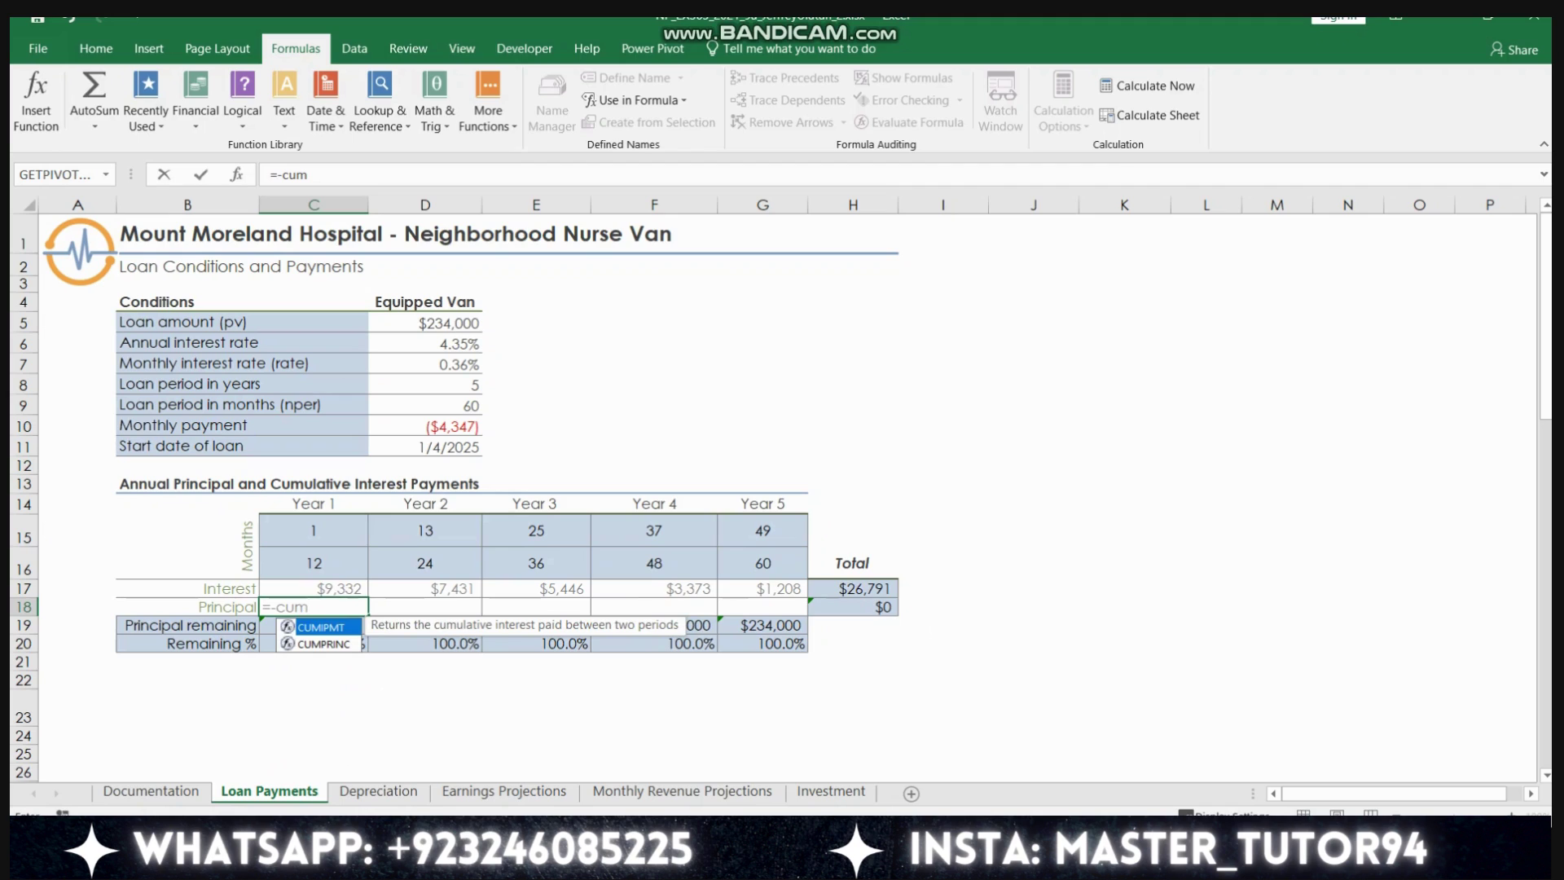
key(Tab)
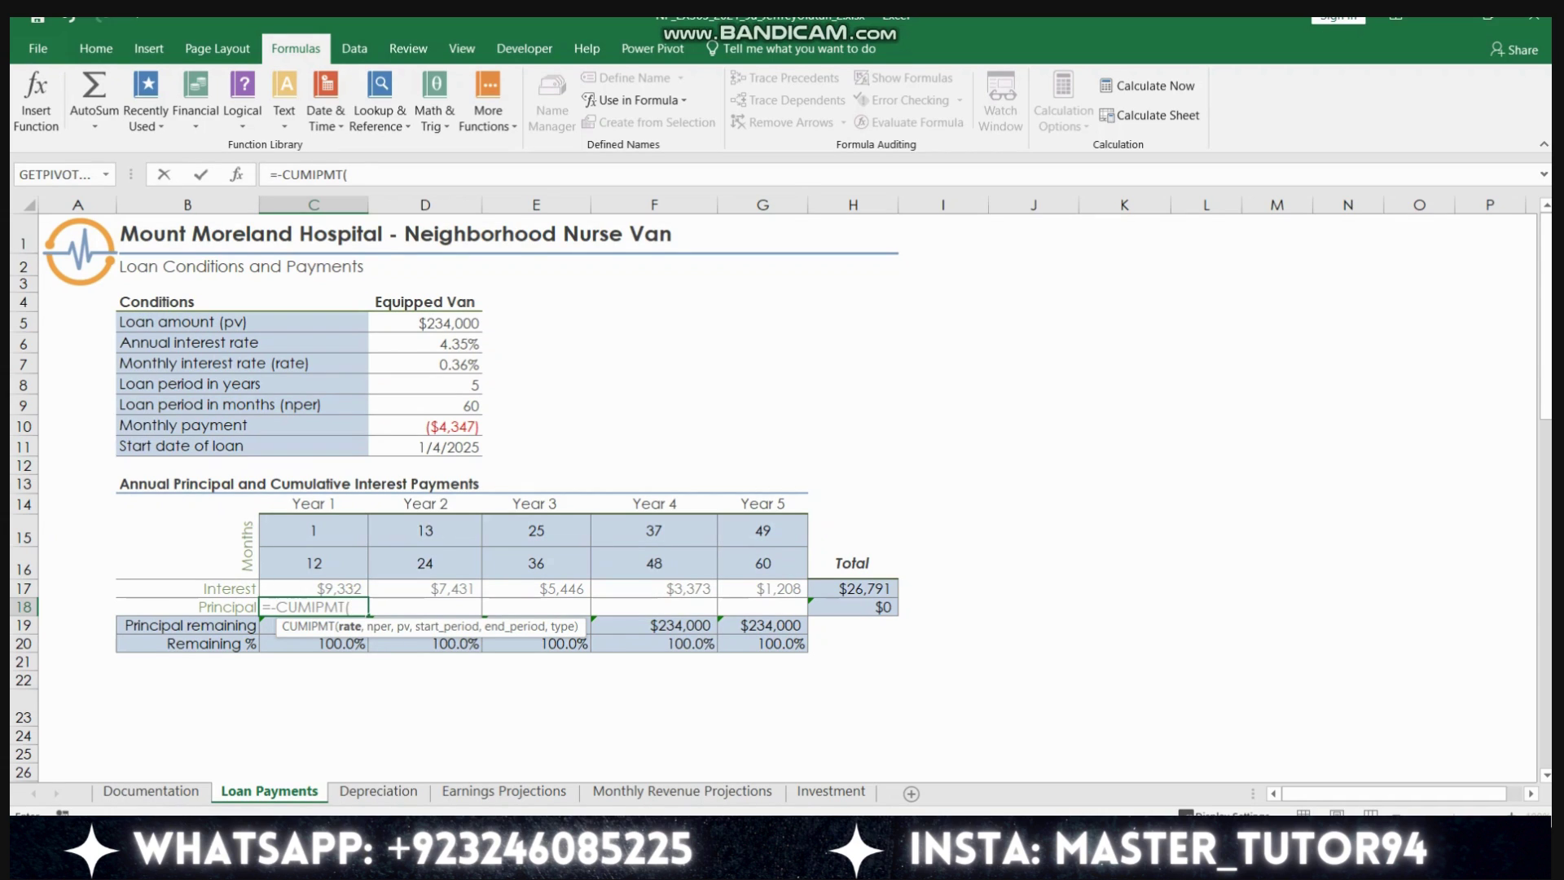
click(424, 364)
text(,)
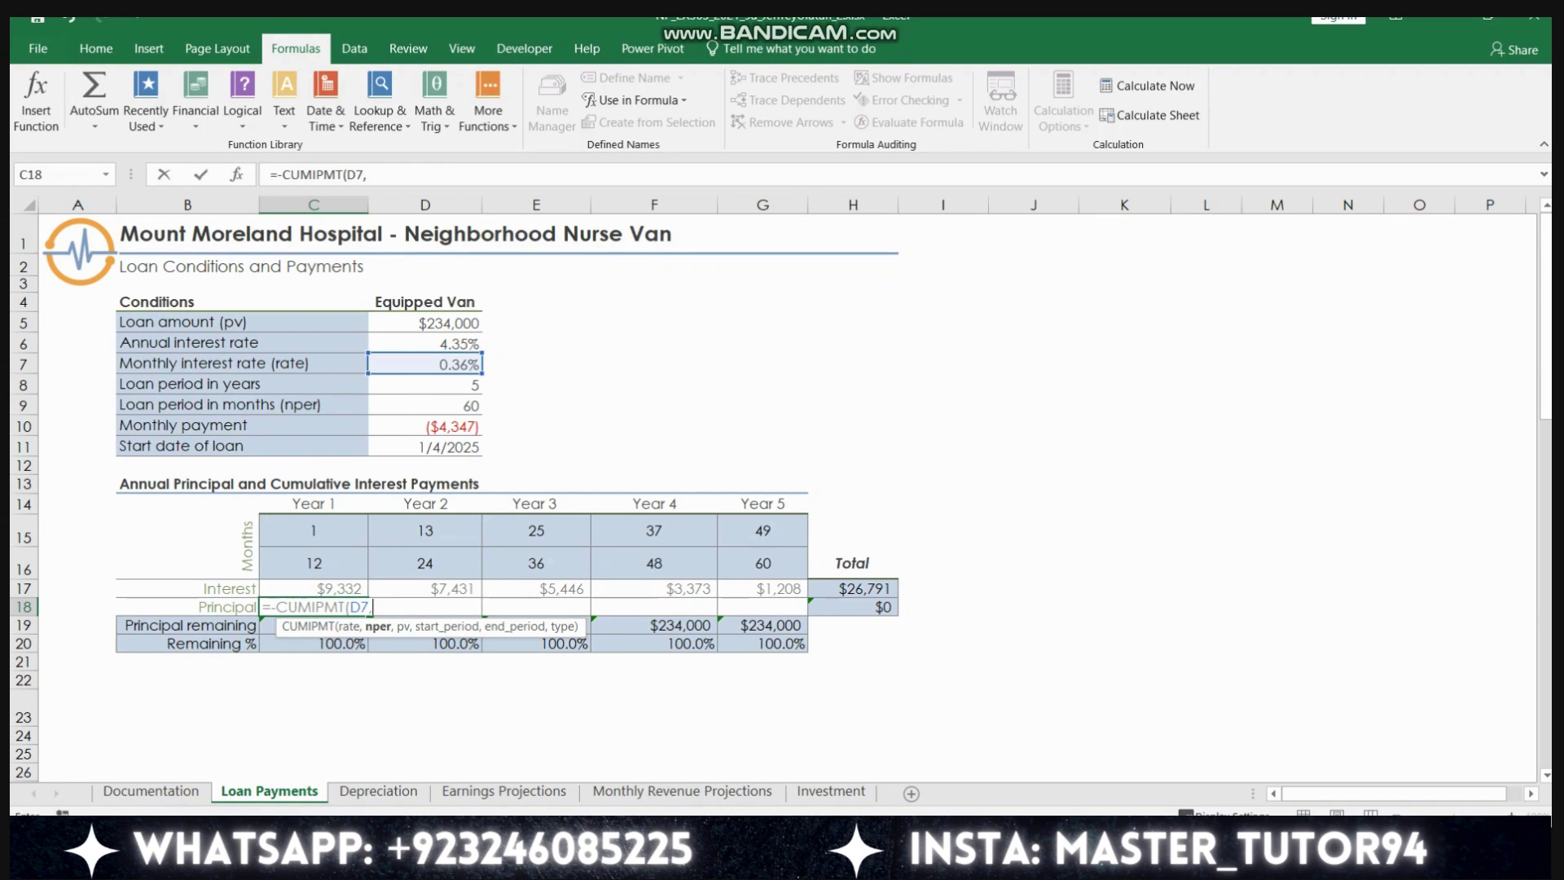
click(424, 406)
text(,)
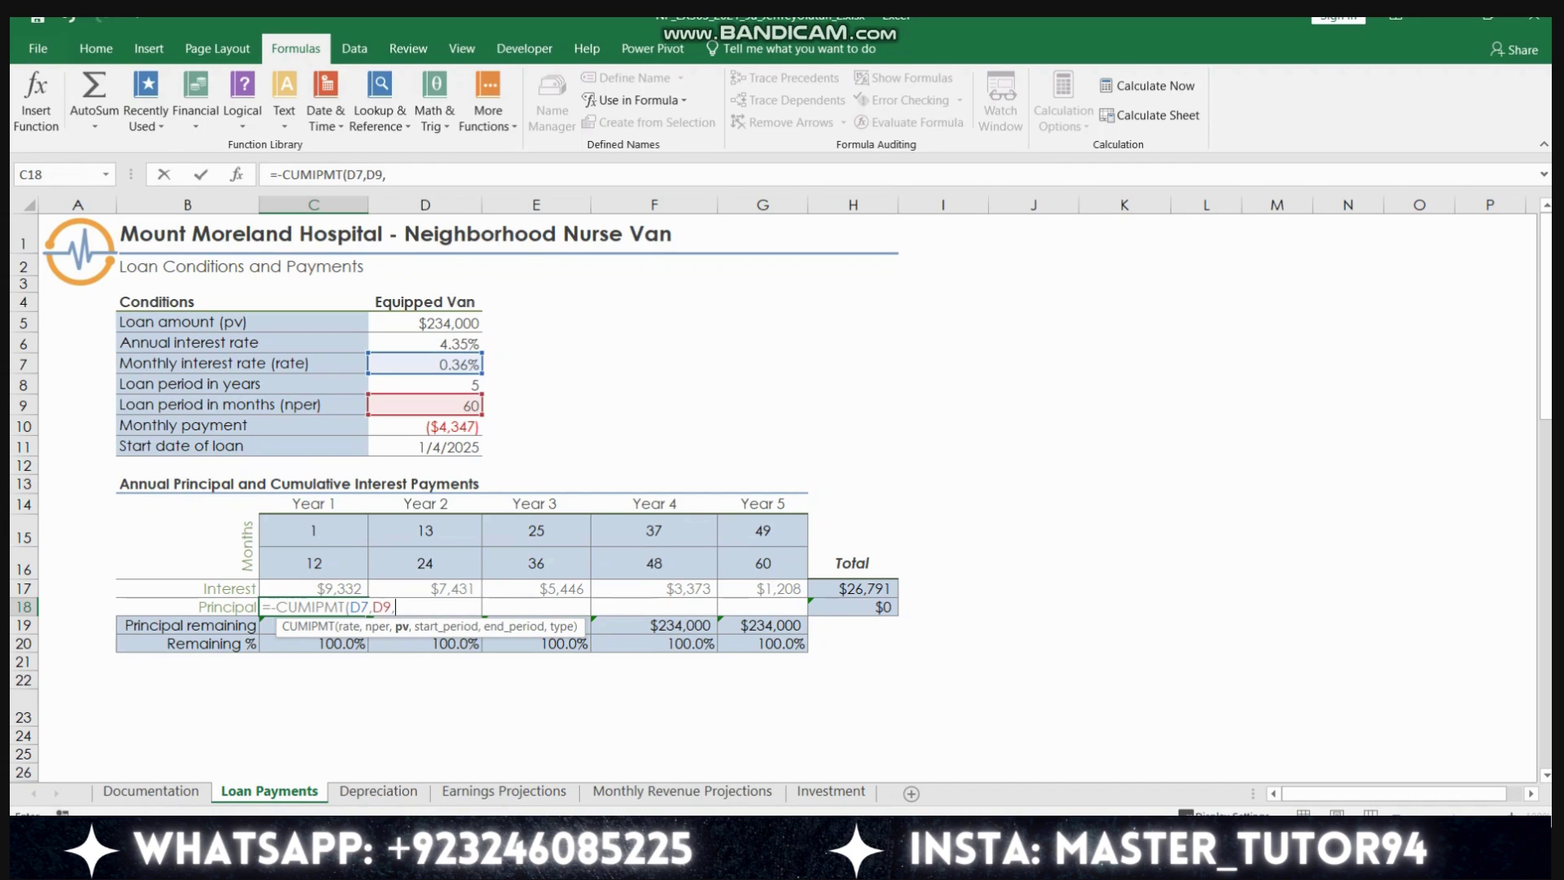
click(425, 323)
text(,)
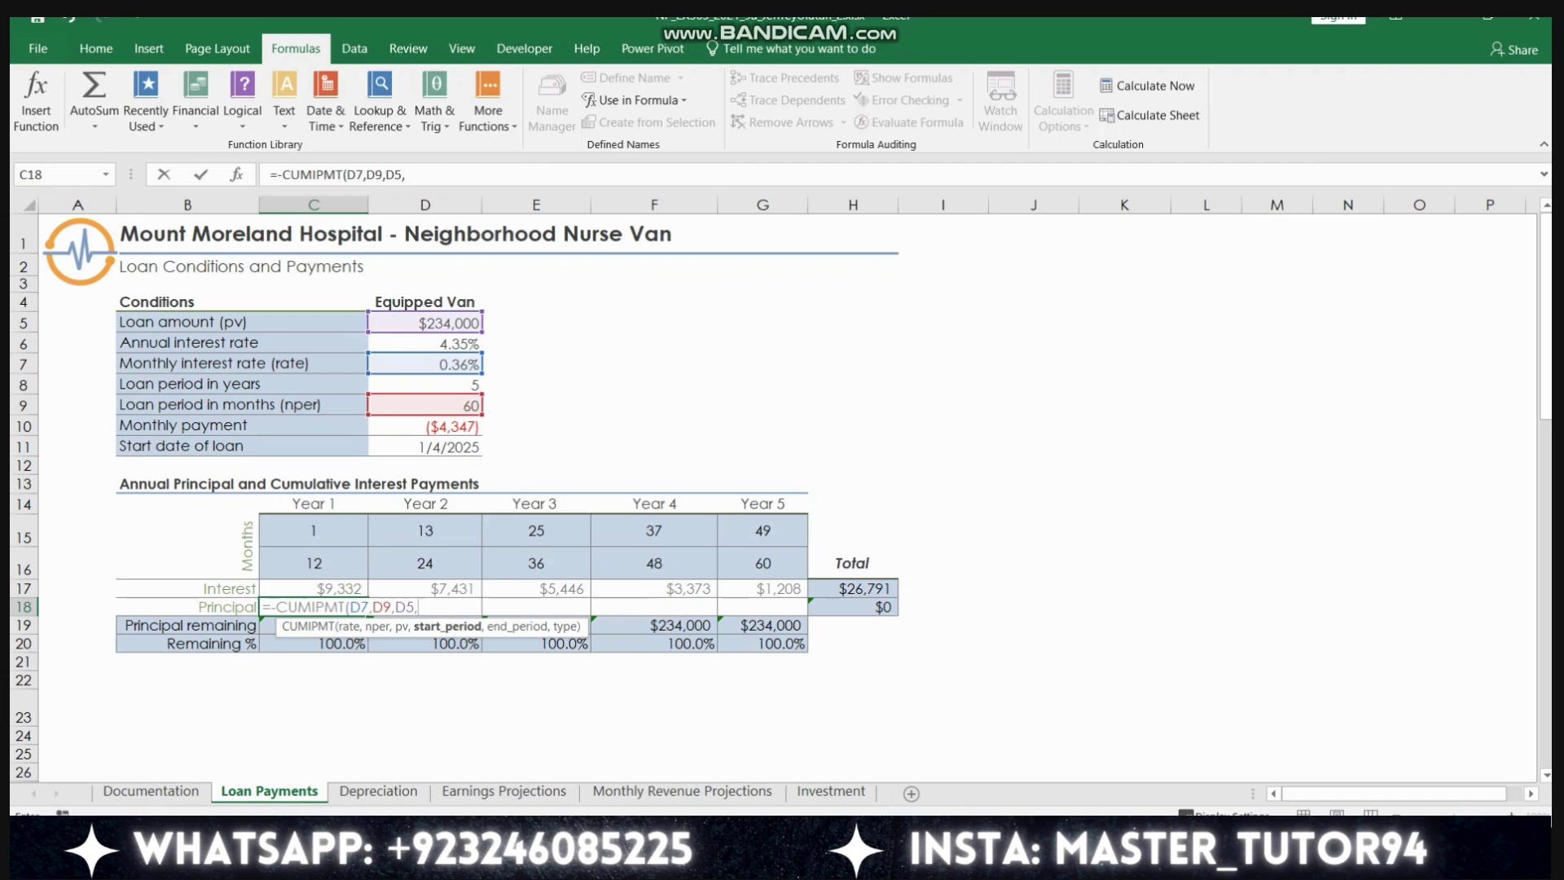
- Add C15 as start period, C16 as end period and 0 as payment type to the Year 1 Principal formula
click(314, 530)
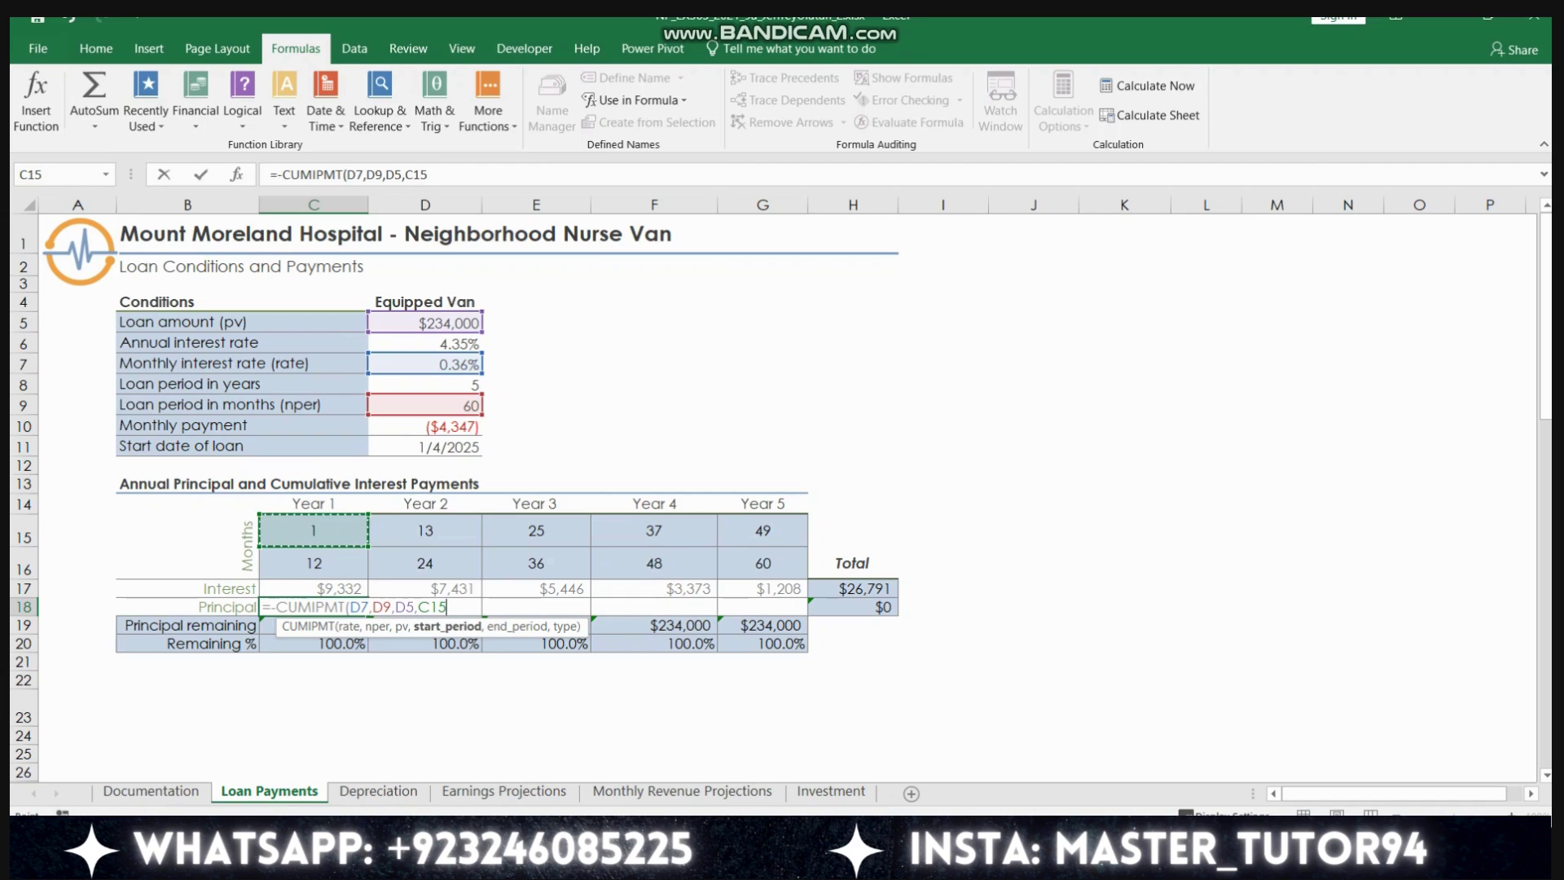
text(,)
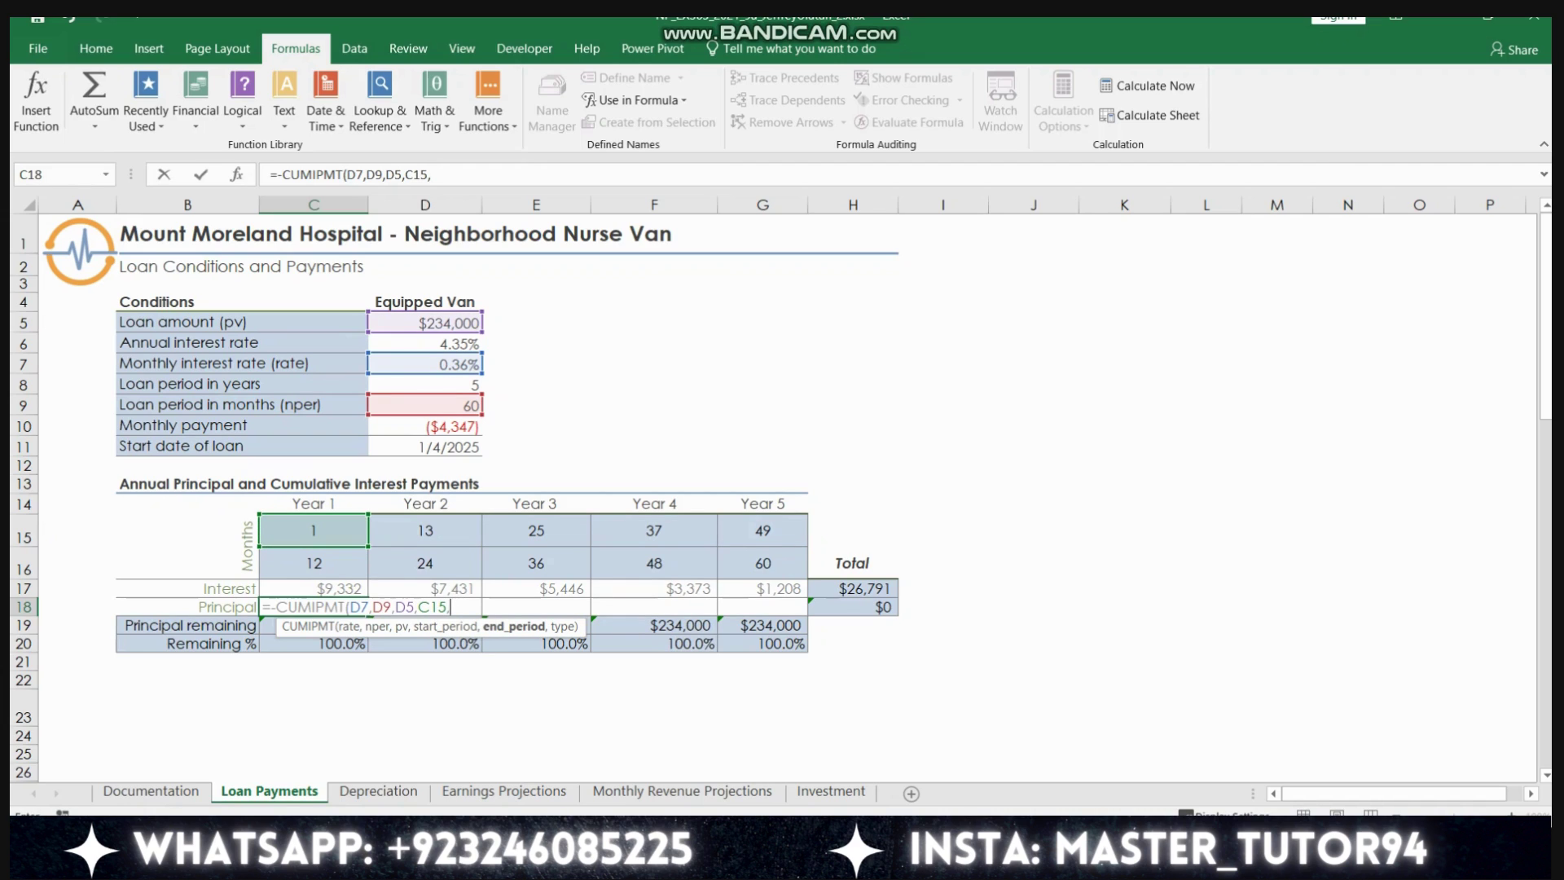
click(313, 562)
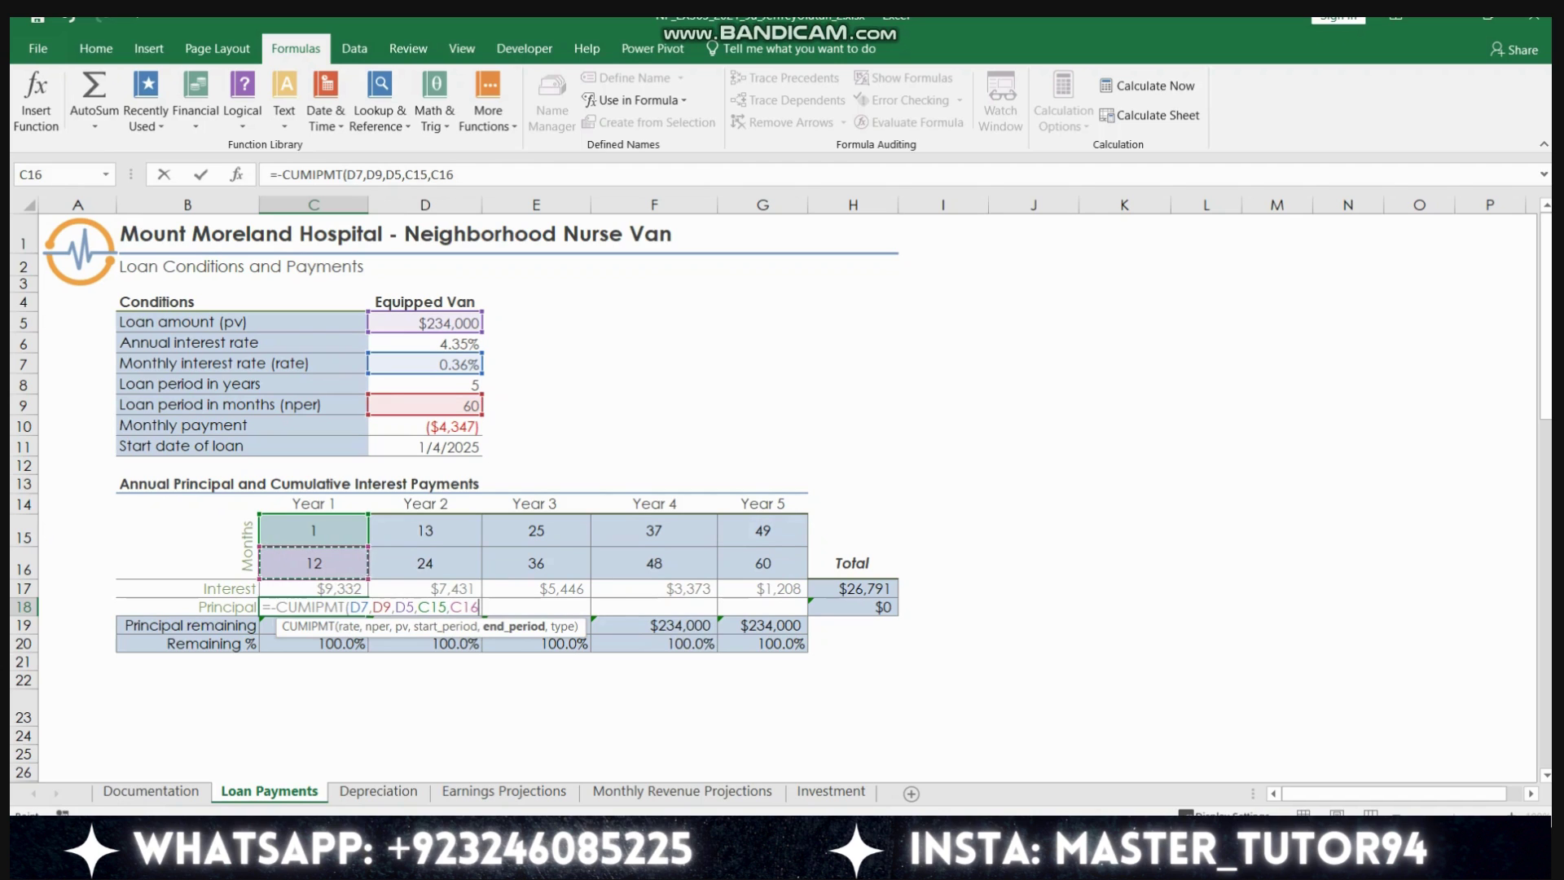
text(,)
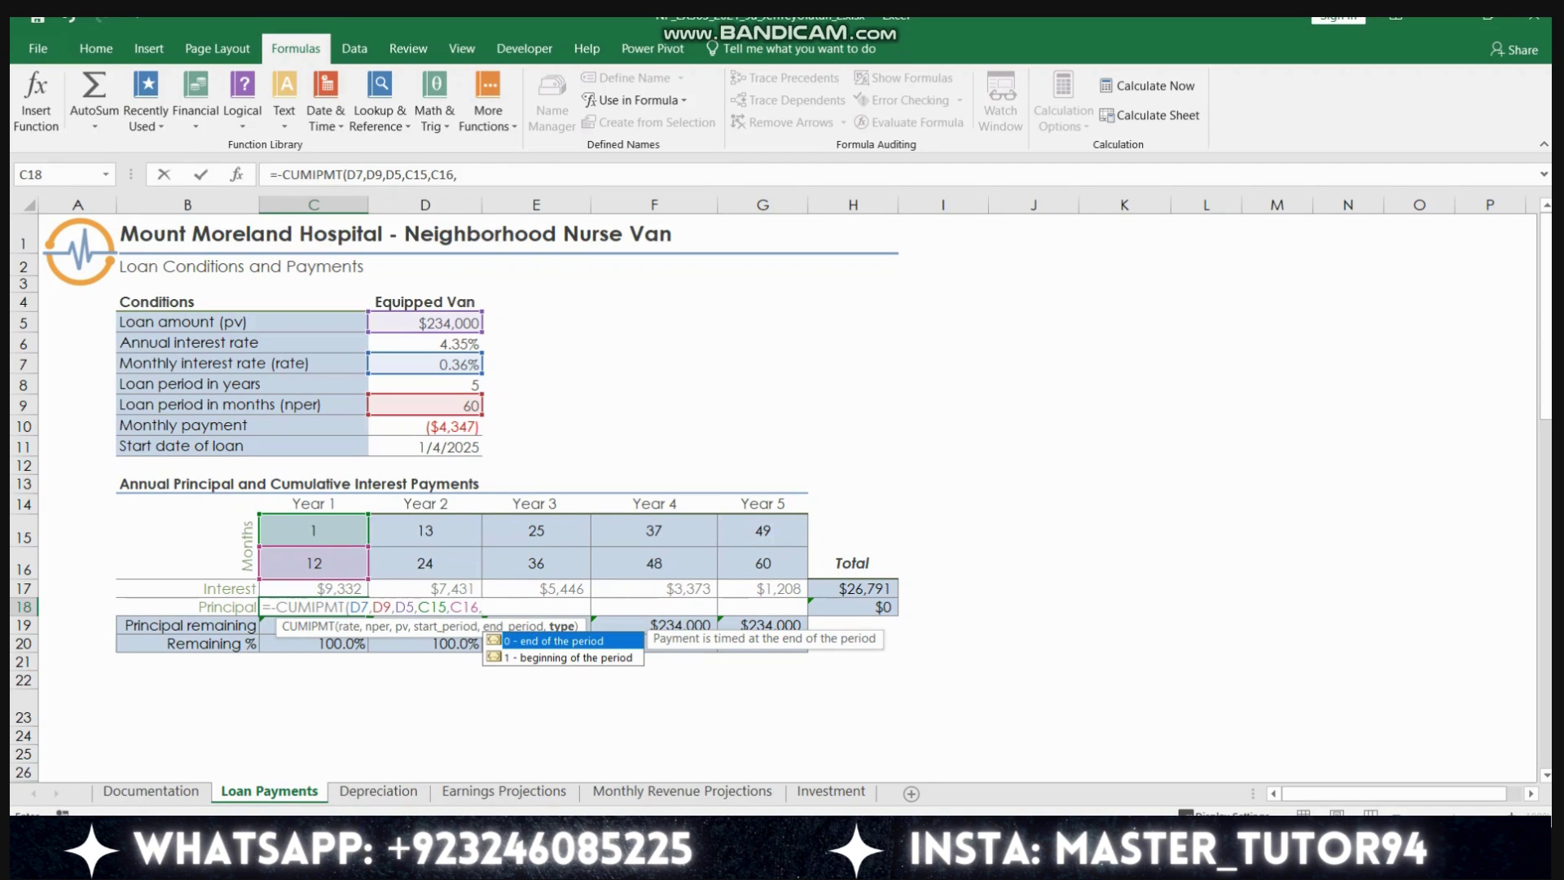
text(0)
- Make the rate and nper references in the Year 1 Principal formula absolute as $D$7 and $D$9
click(351, 607)
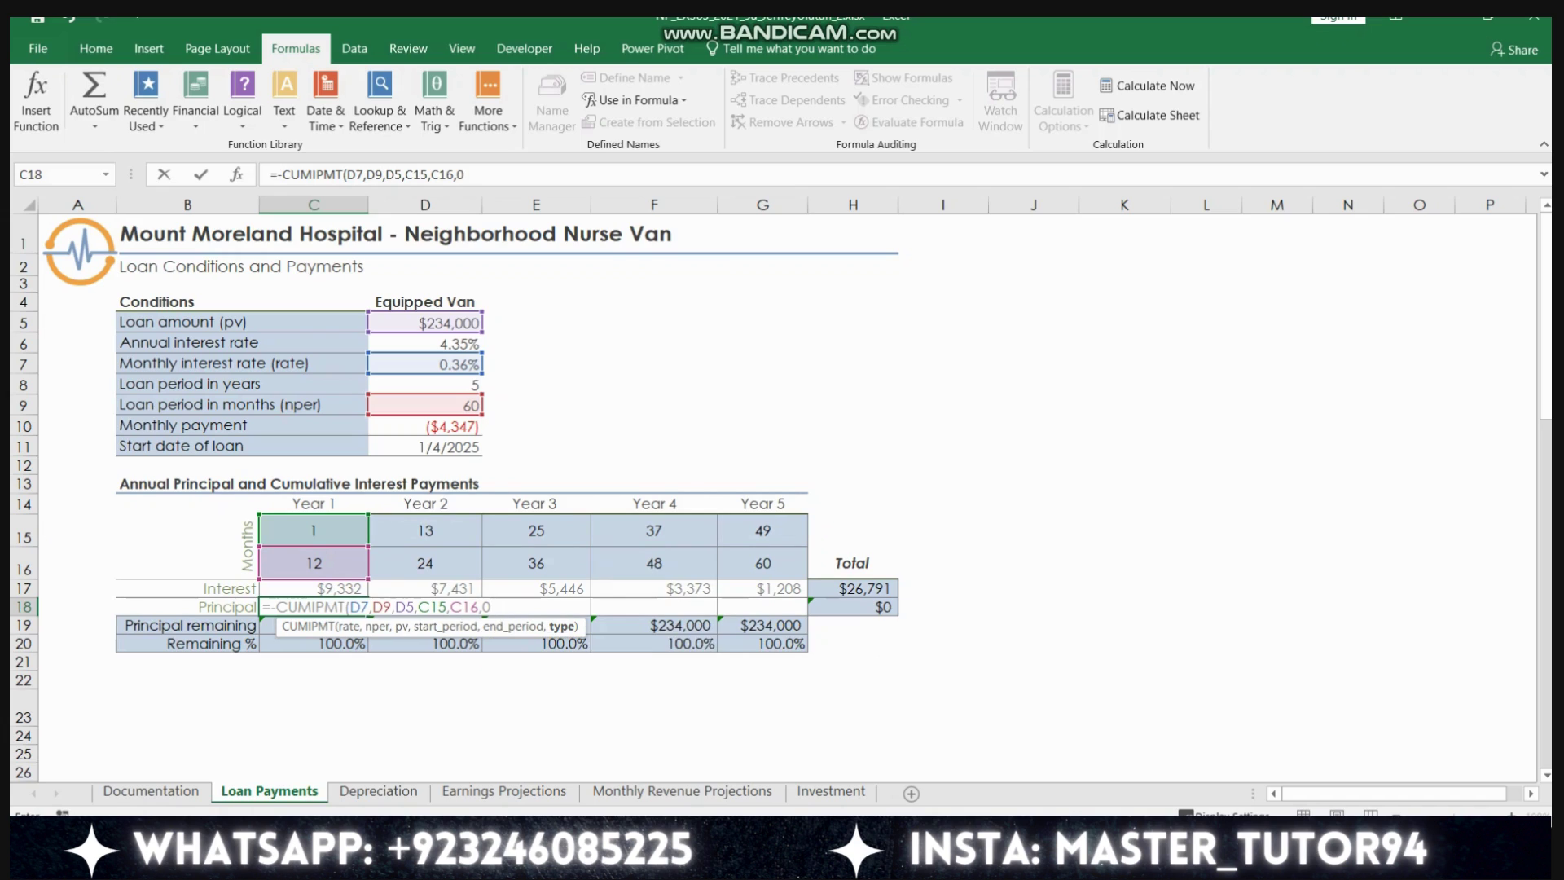
text($)
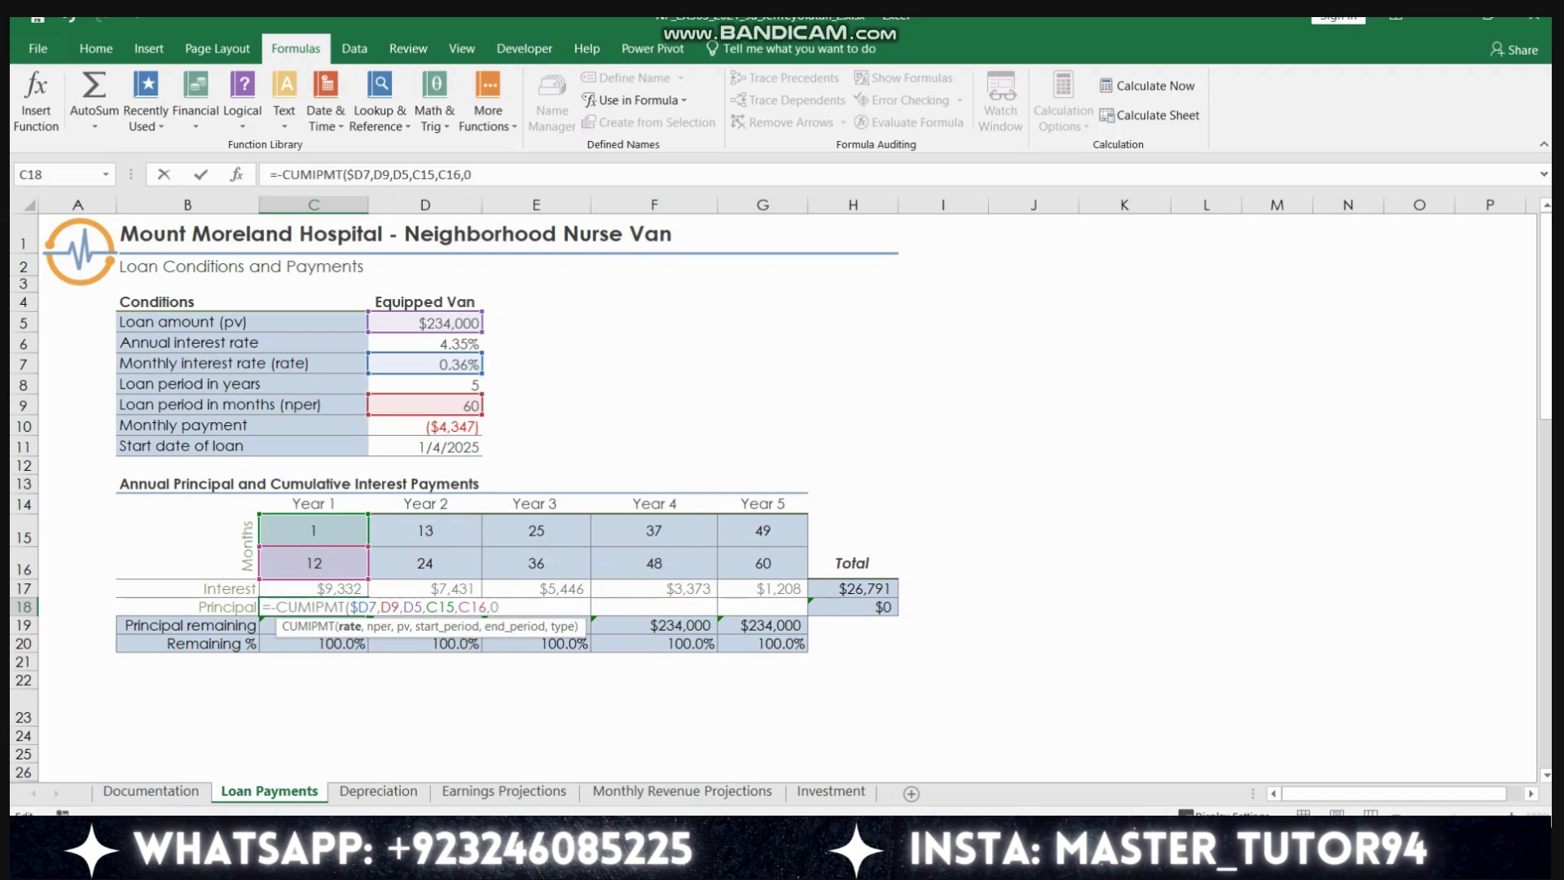
key(Right)
text($)
key(Right)
key(Right)
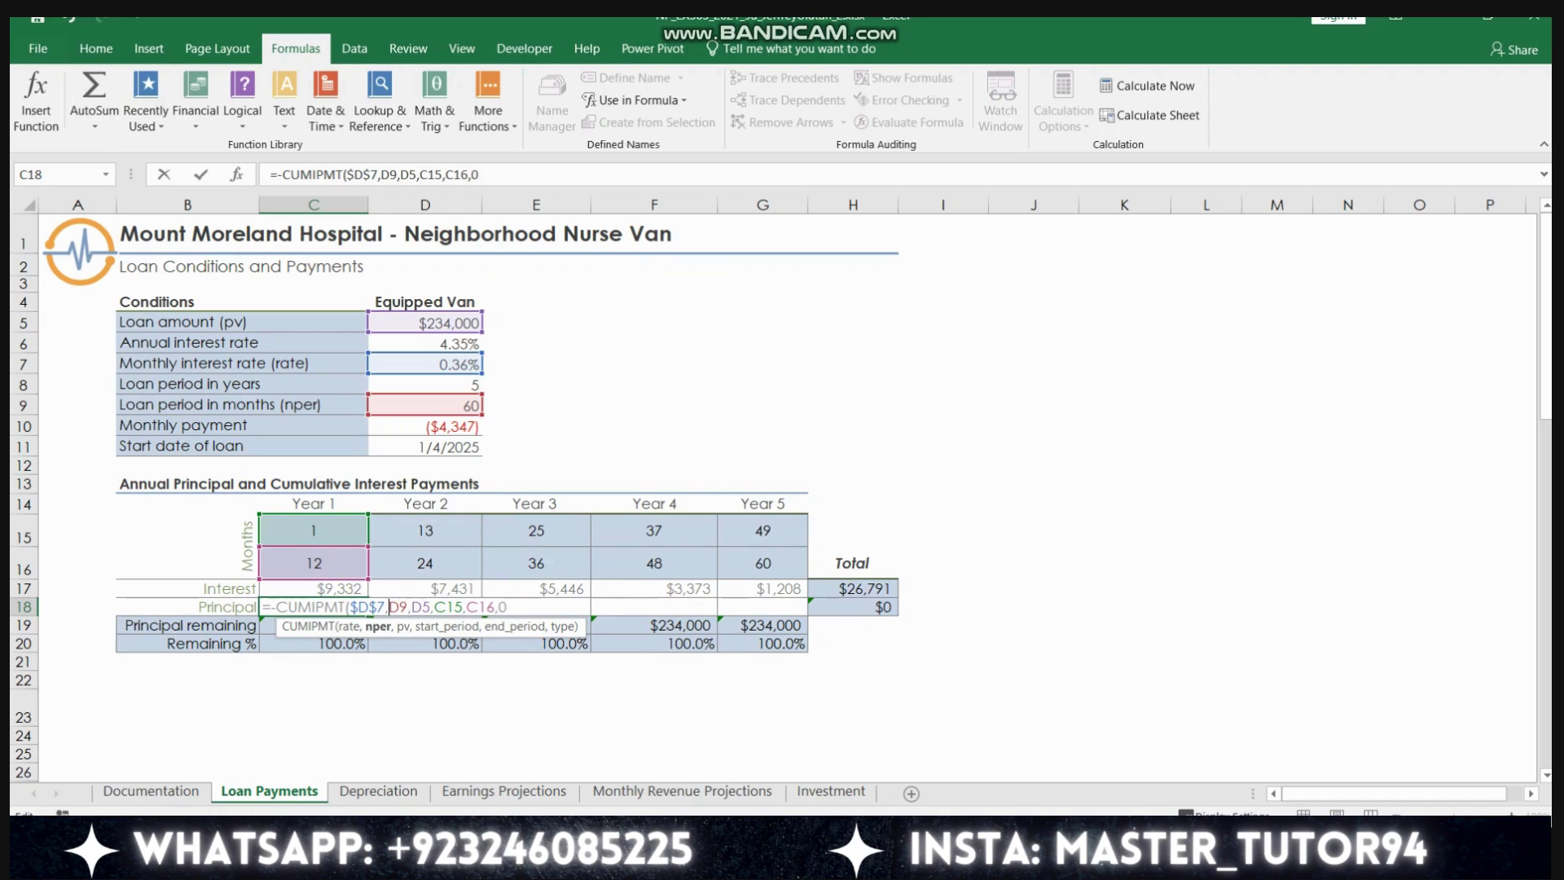
text($)
key(Right)
text($)
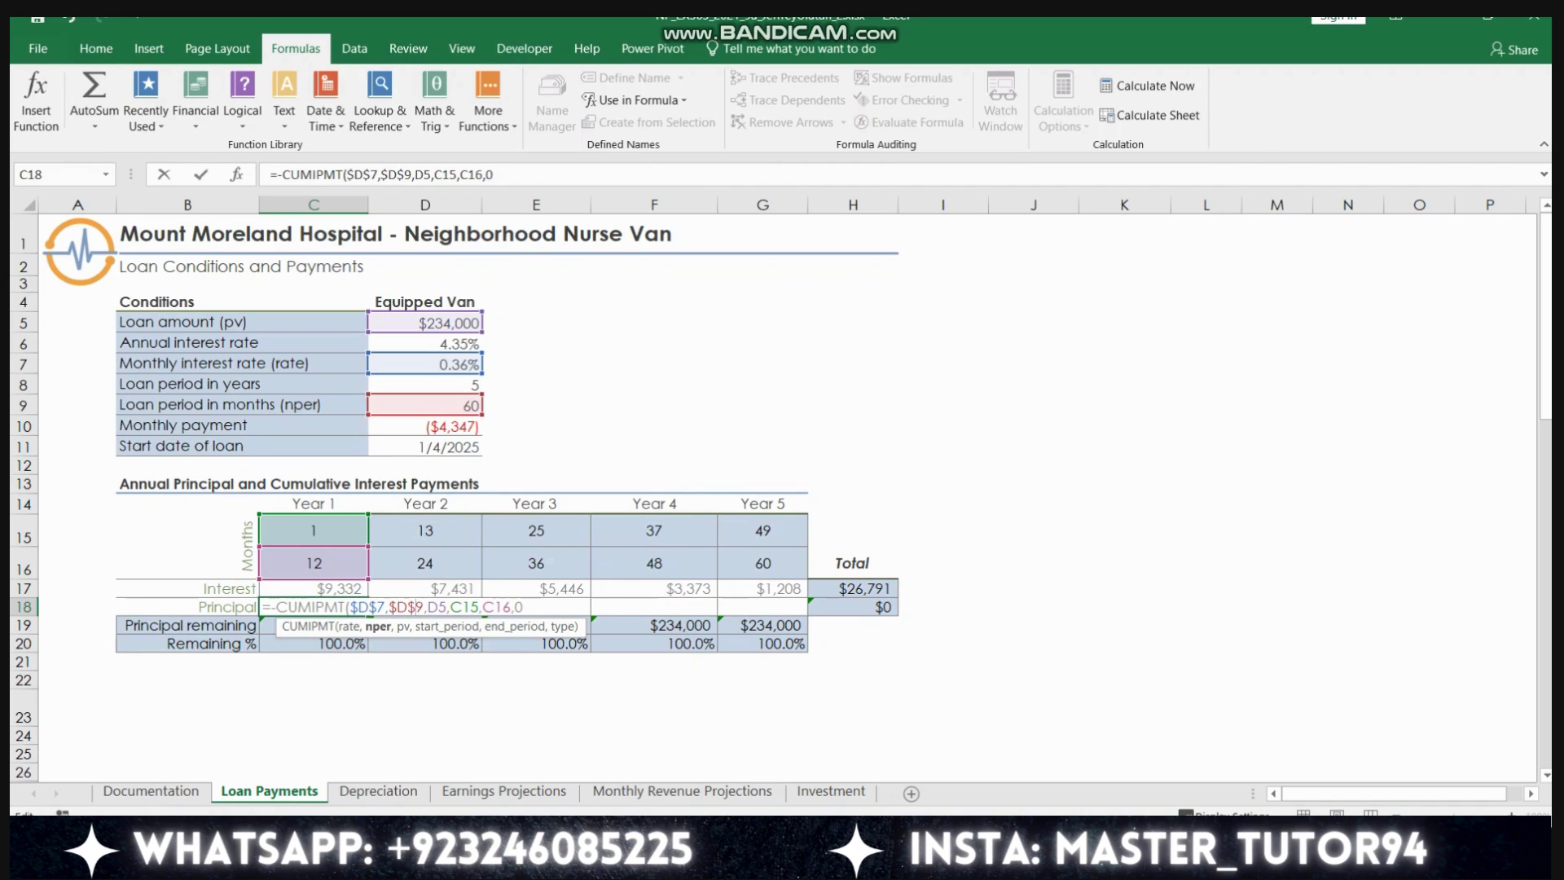
- Make the pv reference absolute as $D$5, and fill the Principal row through Year 5 with =-CUMPRINC($D$7,$D$9,$D$5,C15,C16,0)
key(Right)
key(Right)
text($)
key(Right)
text($)
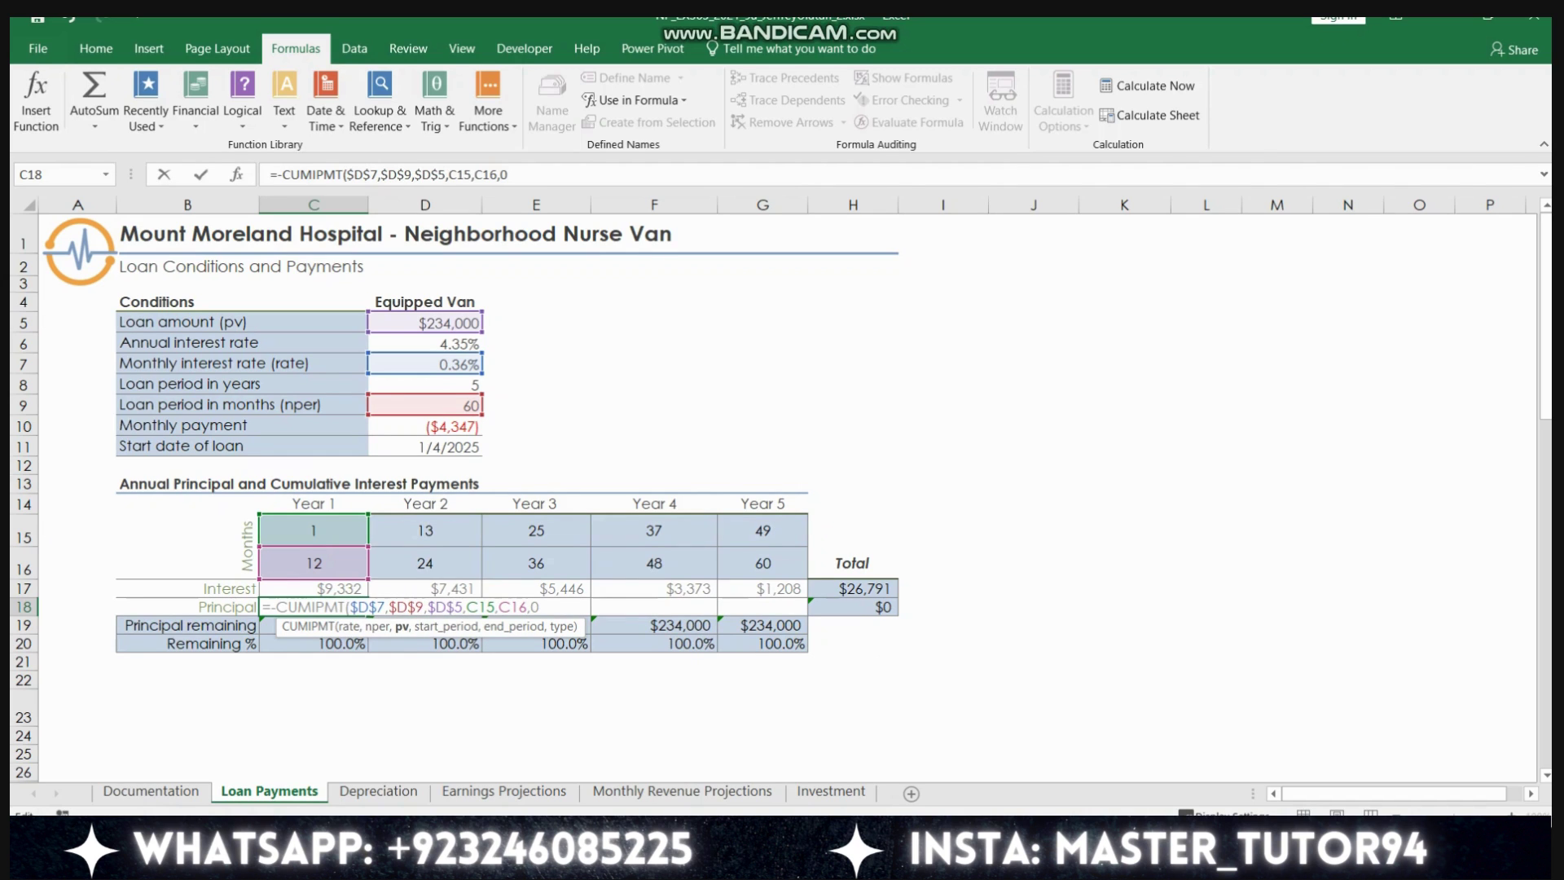
key(ctrl+Return)
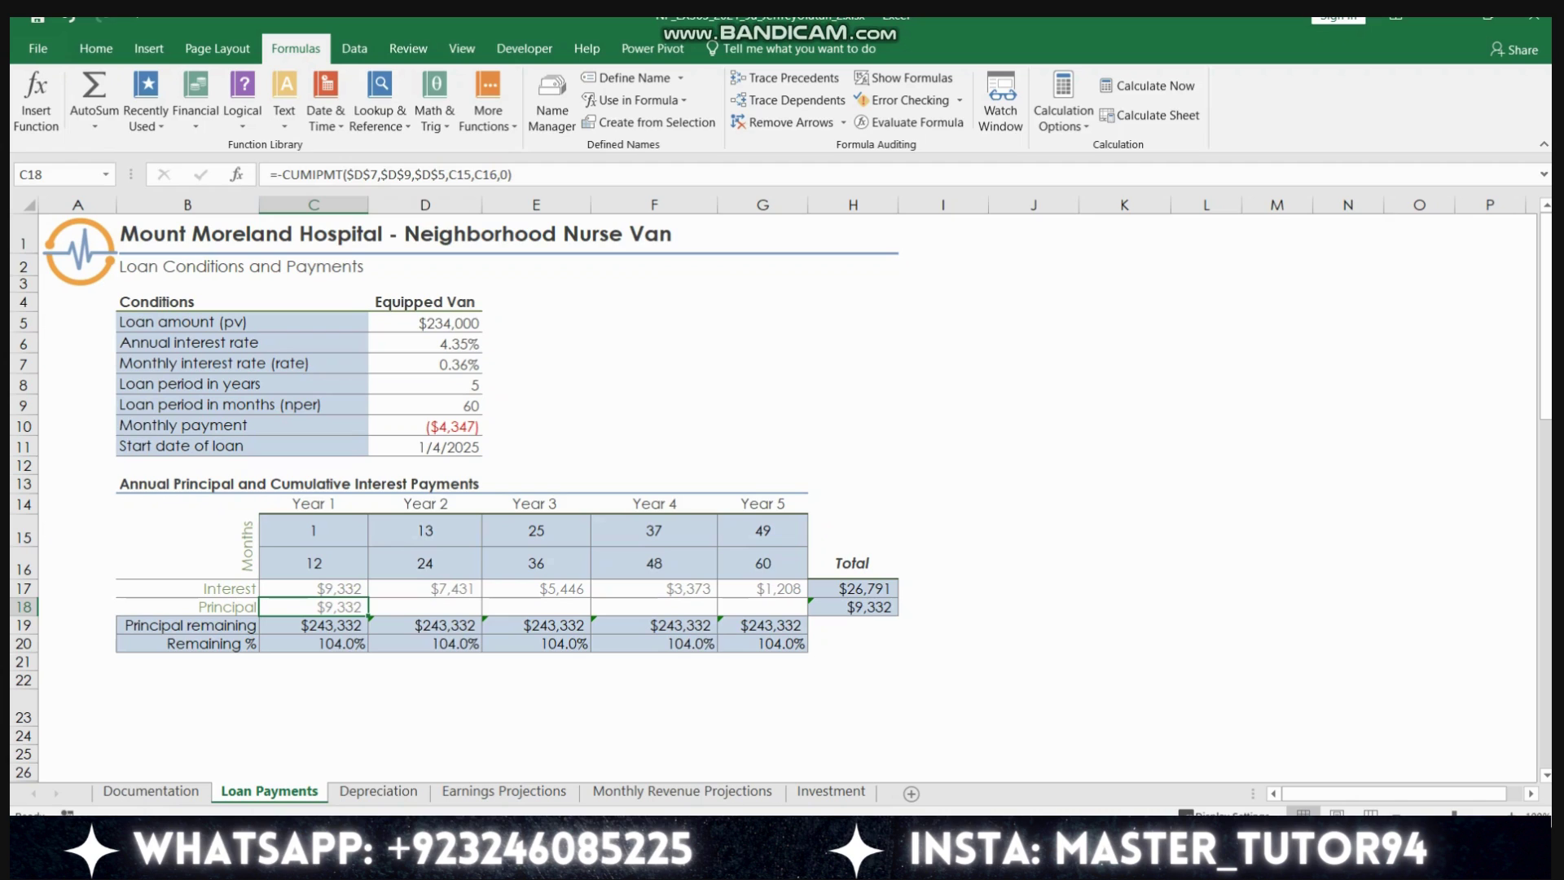
drag(368, 617, 802, 617)
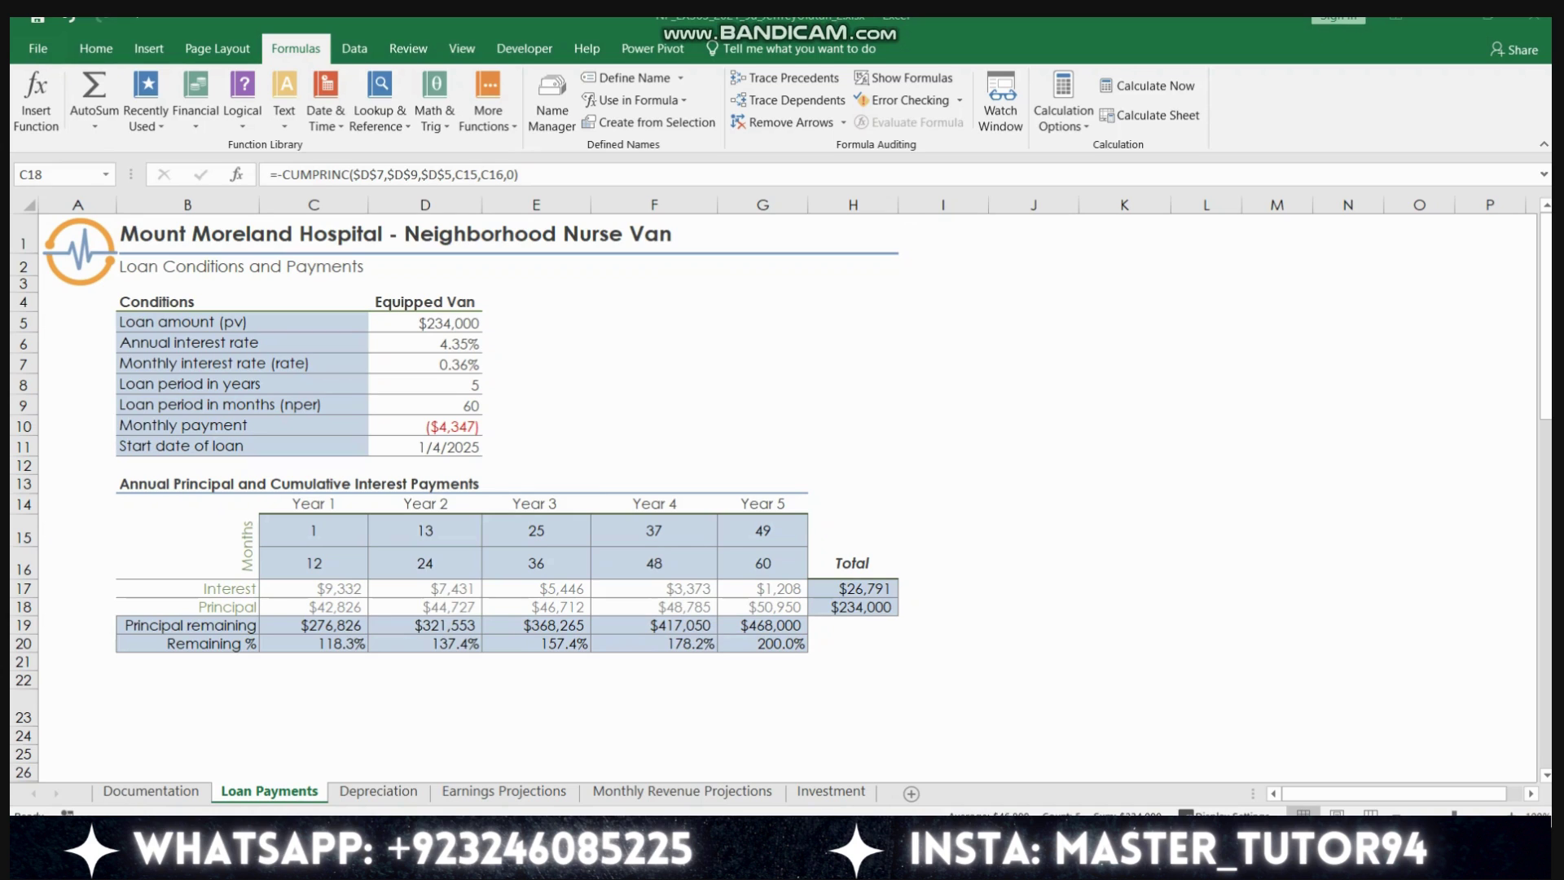
- On the Depreciation sheet, trace the dependents and precedents of the Year 2 straight-line Cumulative depreciation cell D12
key(ctrl+Page_Down)
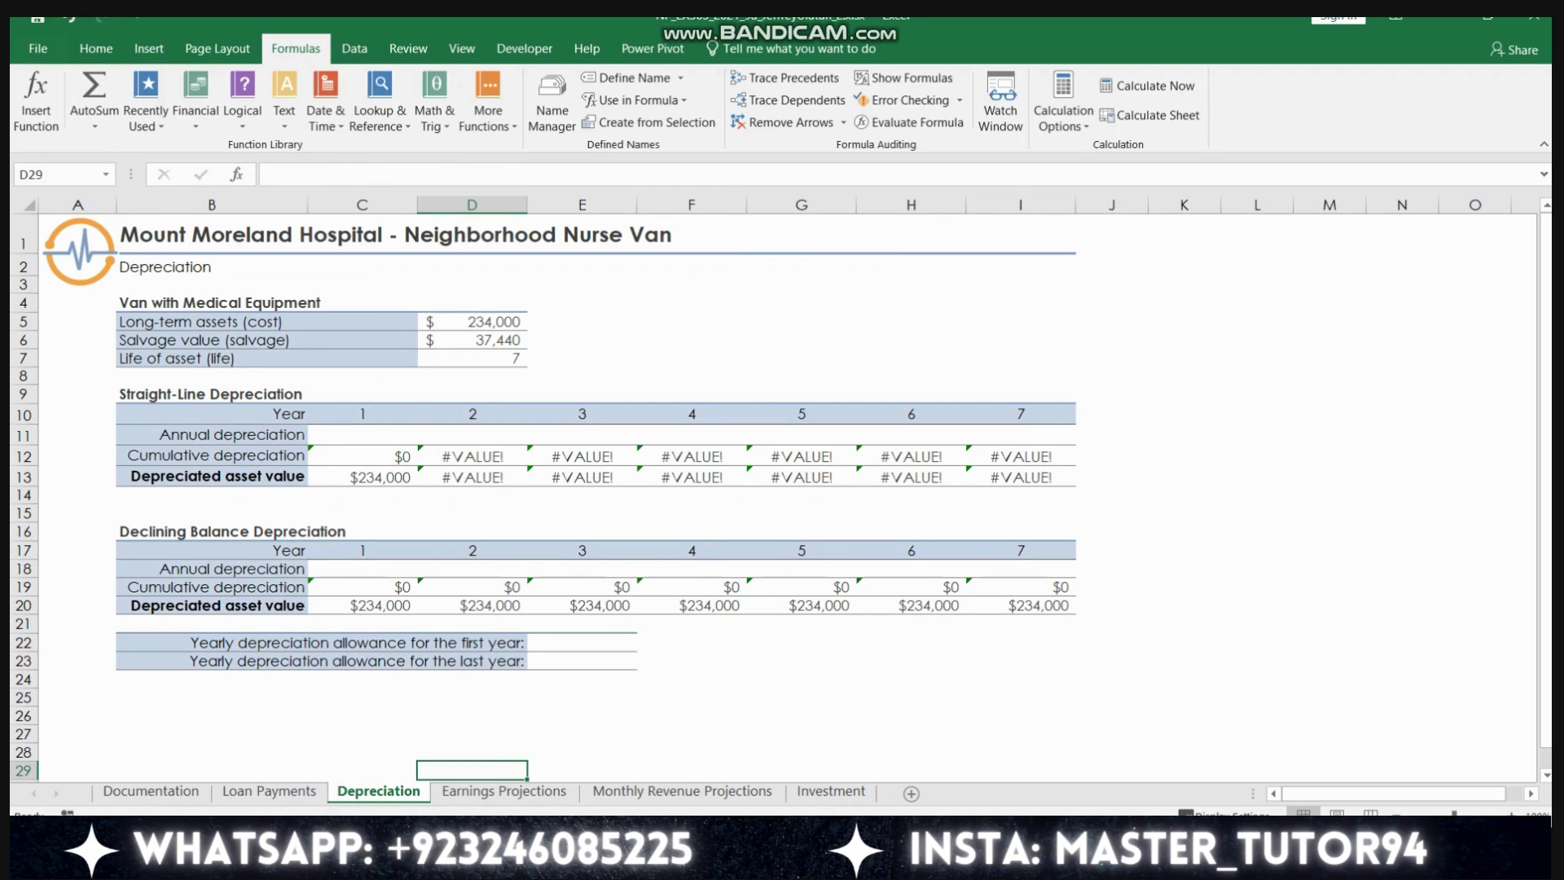
click(363, 435)
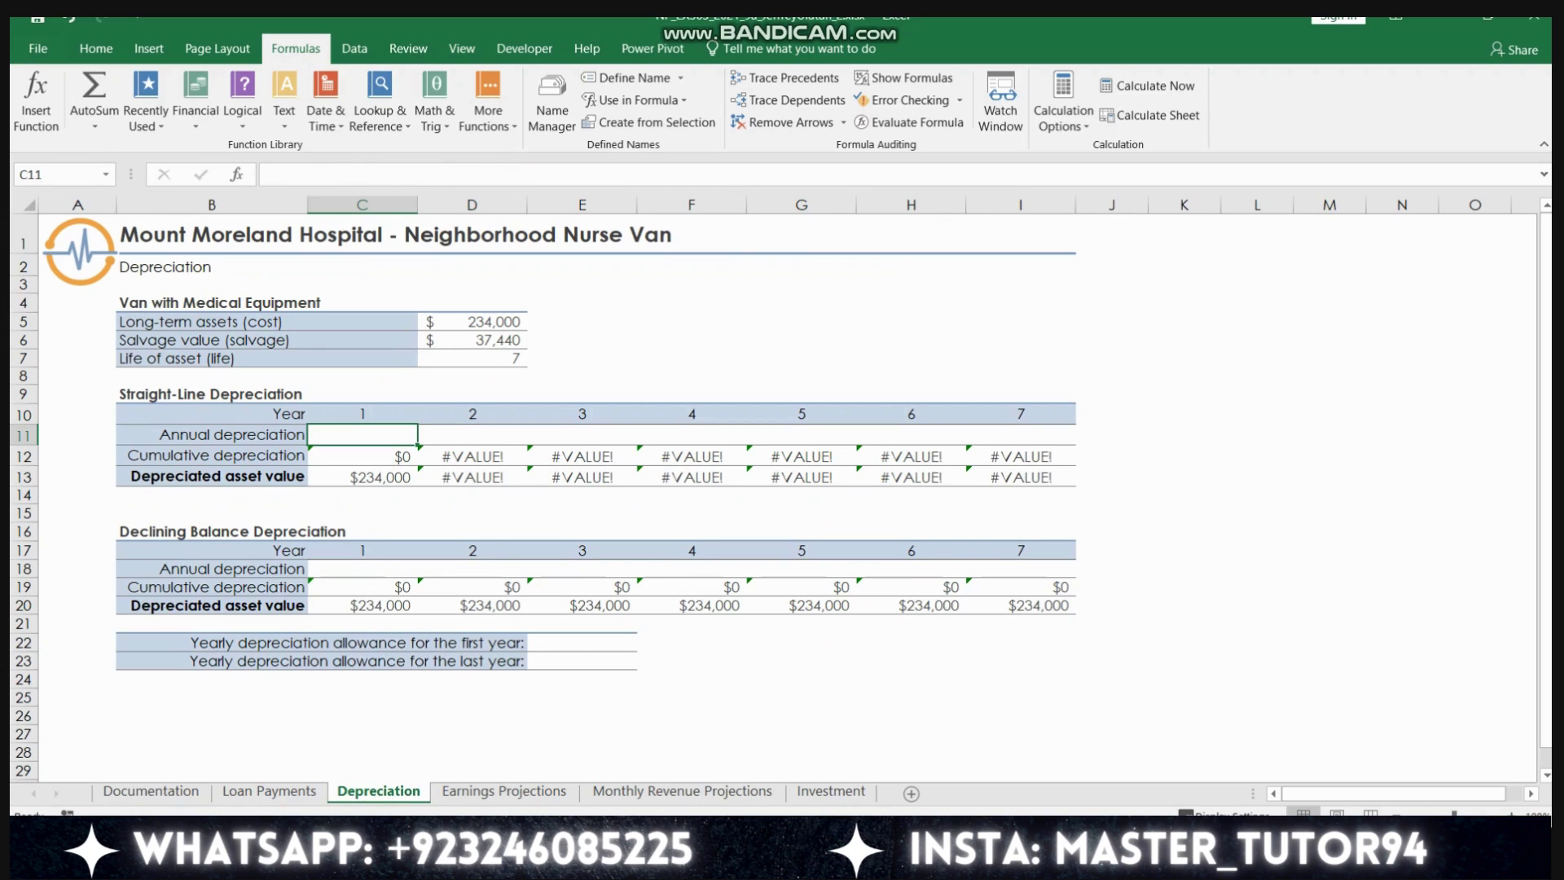
click(472, 456)
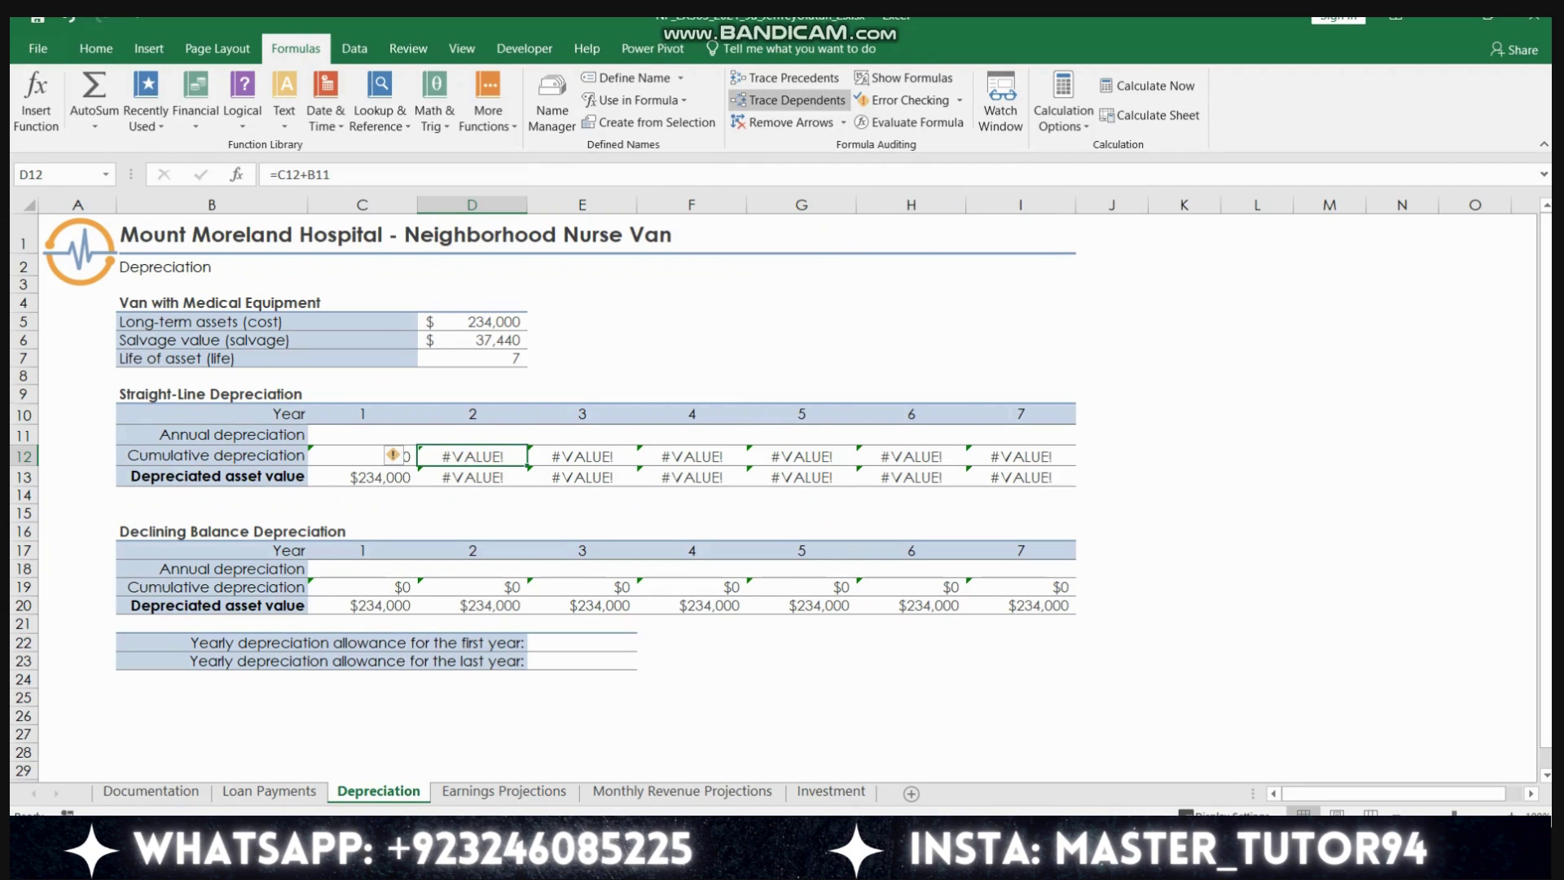
click(789, 100)
click(787, 78)
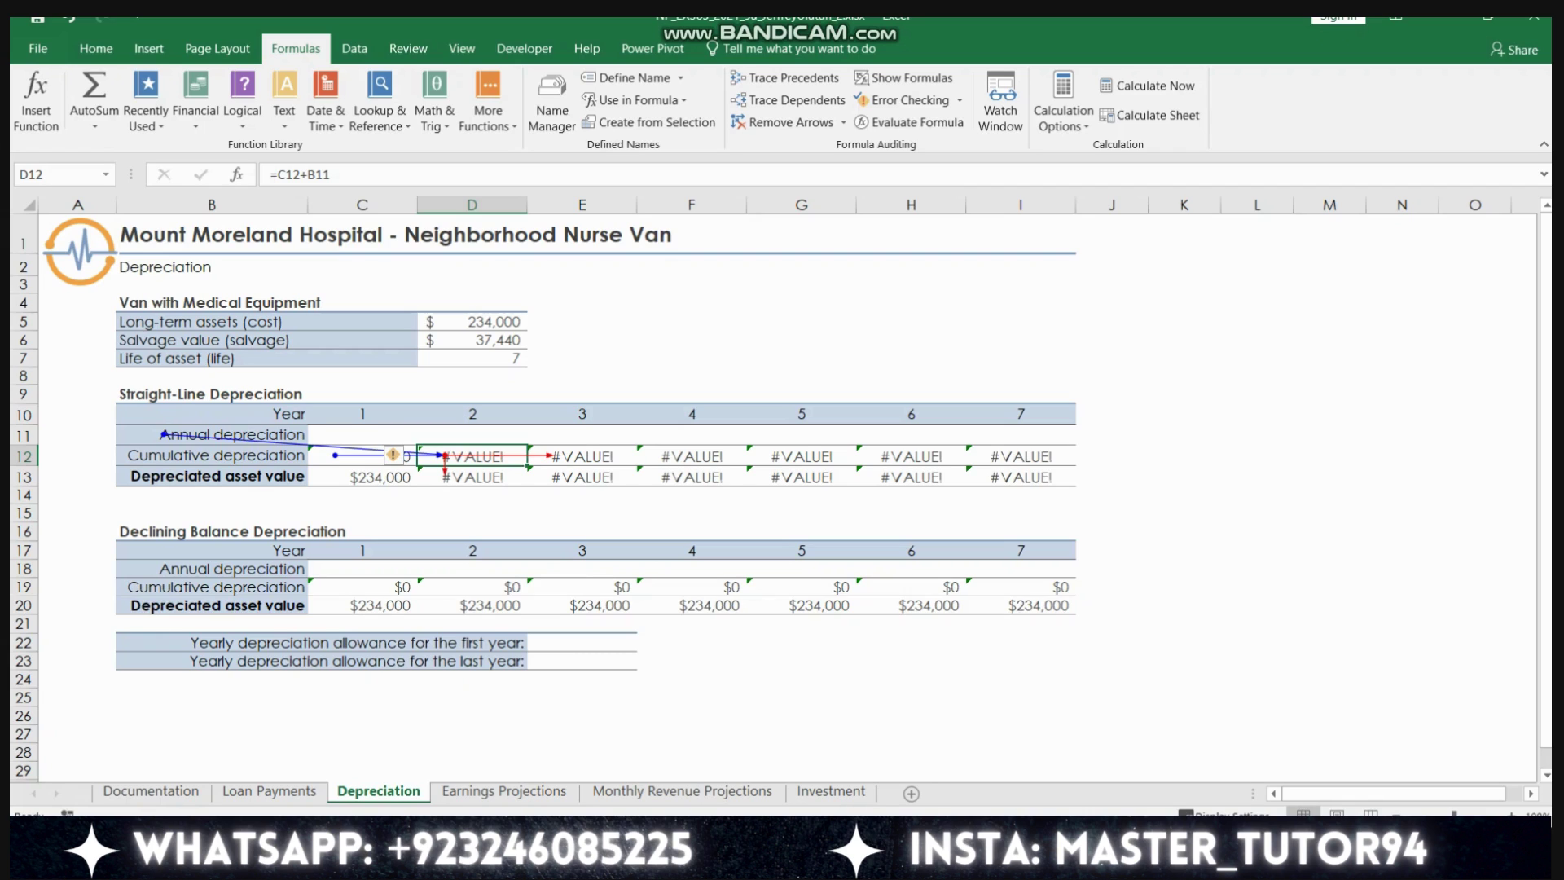
- Correct the Year 2 straight-line Cumulative depreciation formula in D12 to =C12+D11
key(alt+Tab)
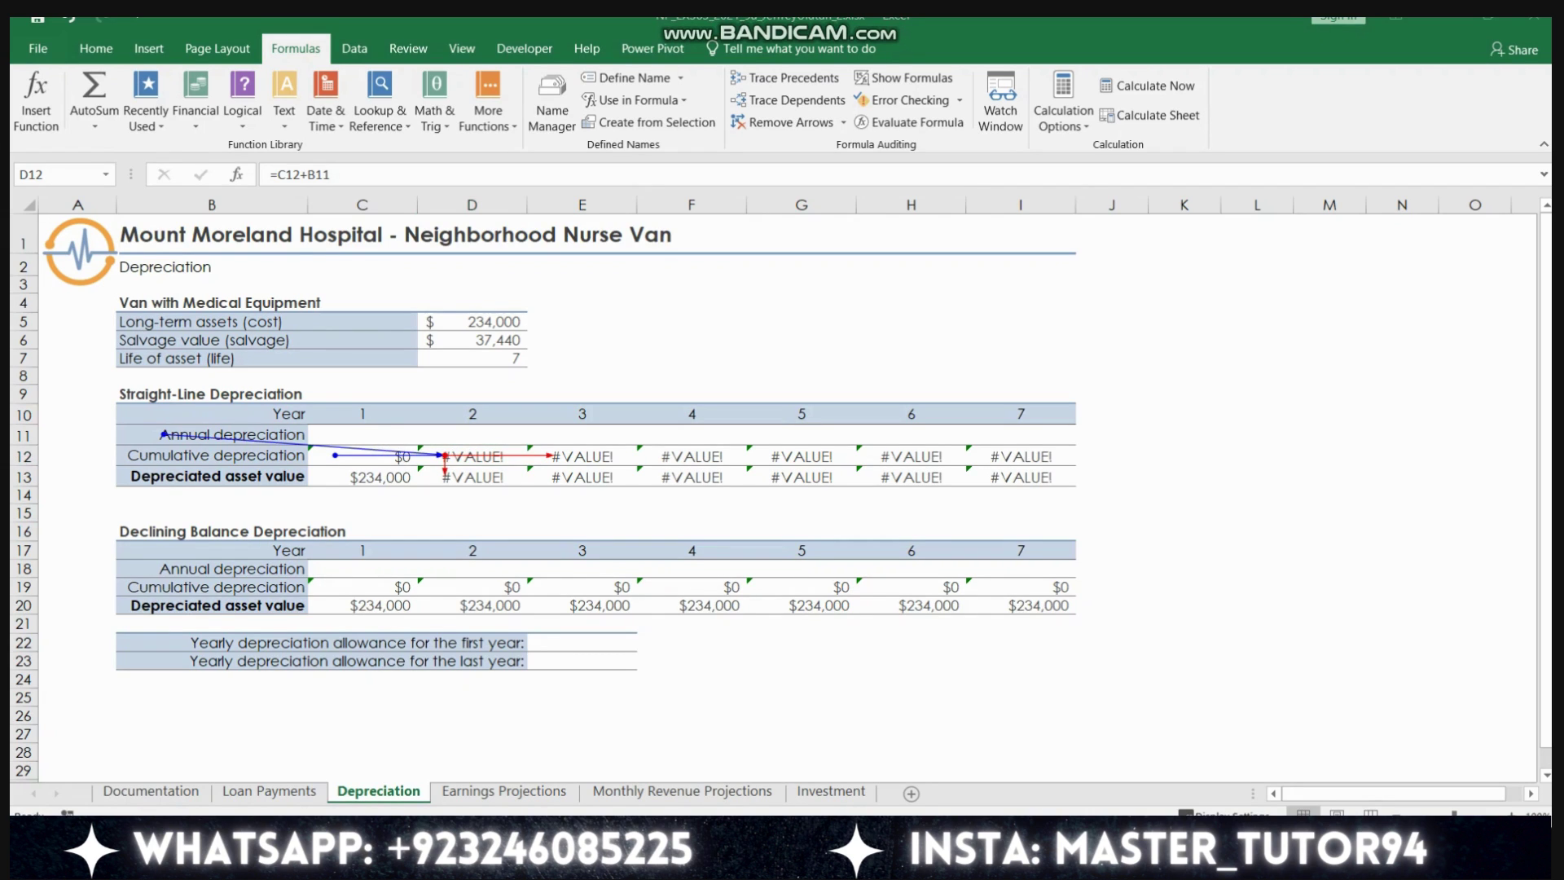
click(316, 174)
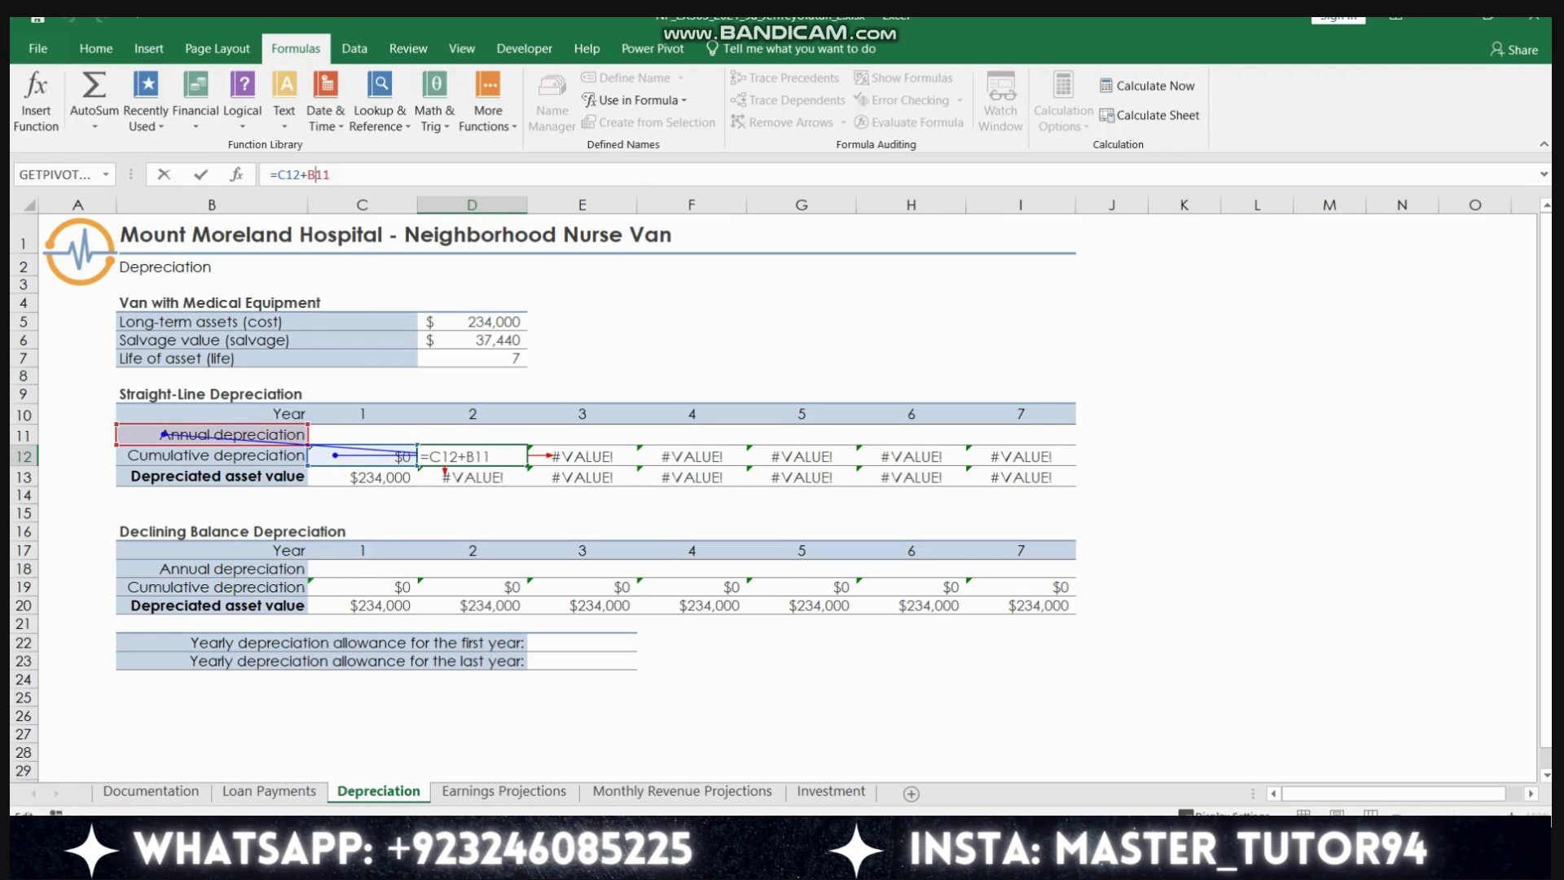
key(BackSpace)
text(d)
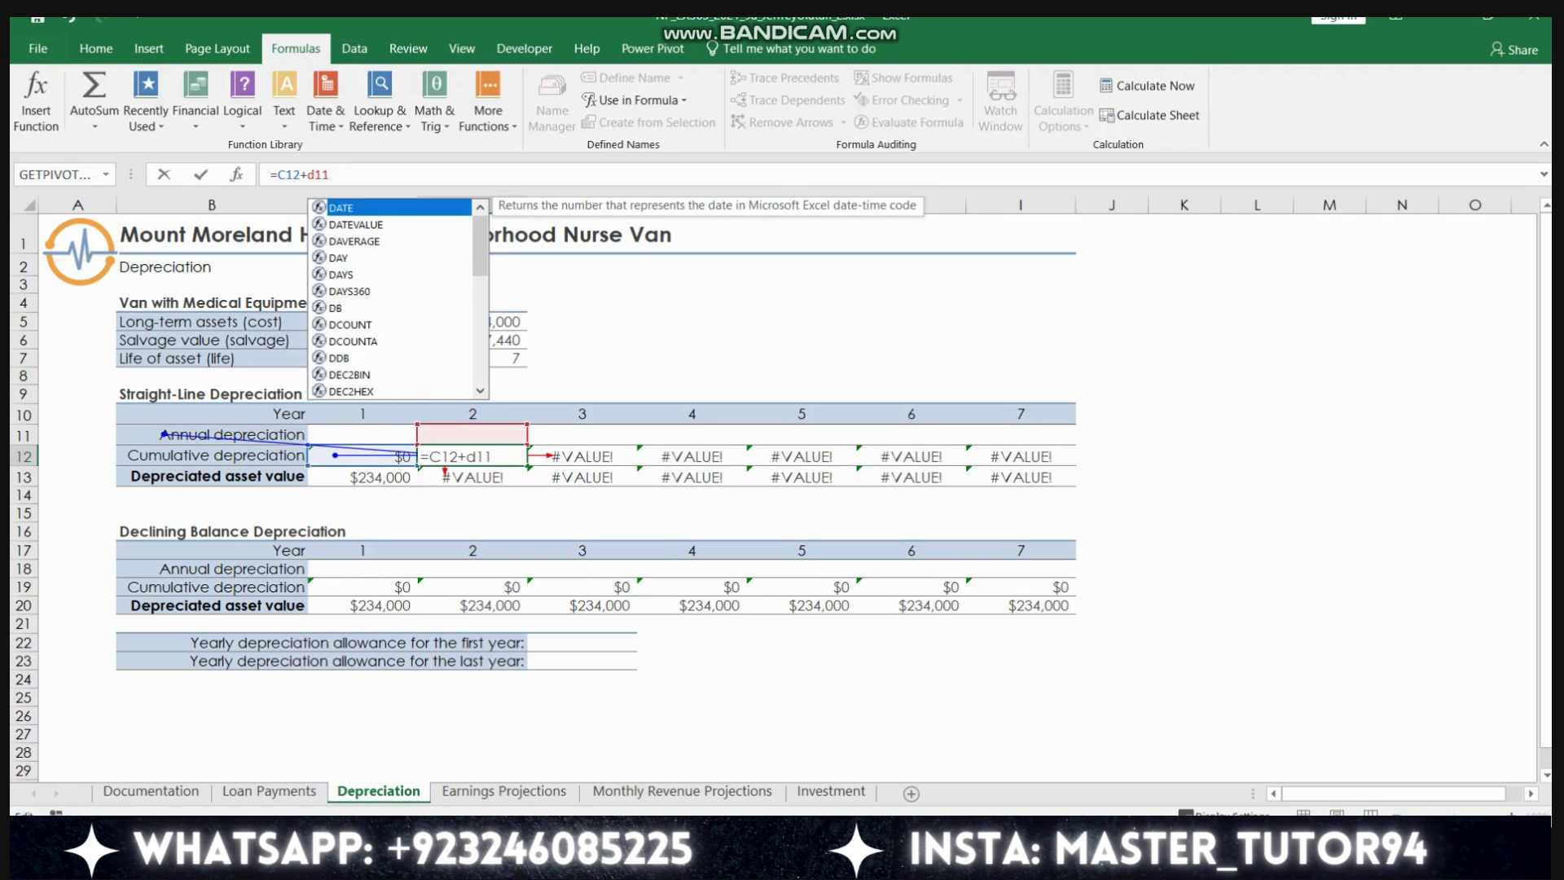
key(Return)
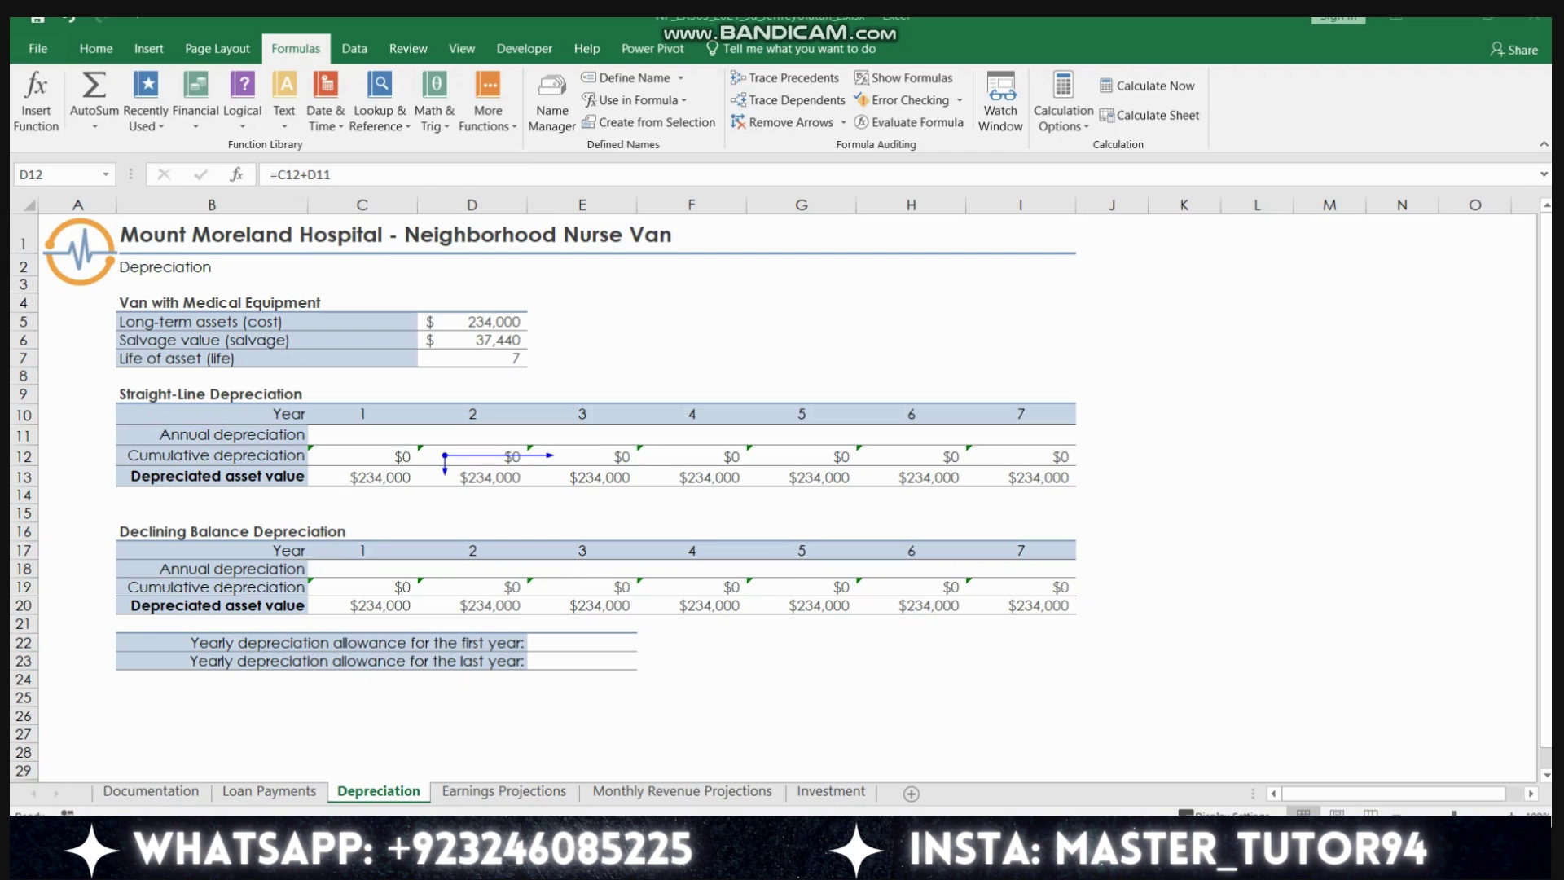
- Start an SLN formula in C11 for Year 1 straight-line Annual depreciation, using D5 as cost, D6 as salvage and D7 as life
double_click(362, 435)
text(=SLN()
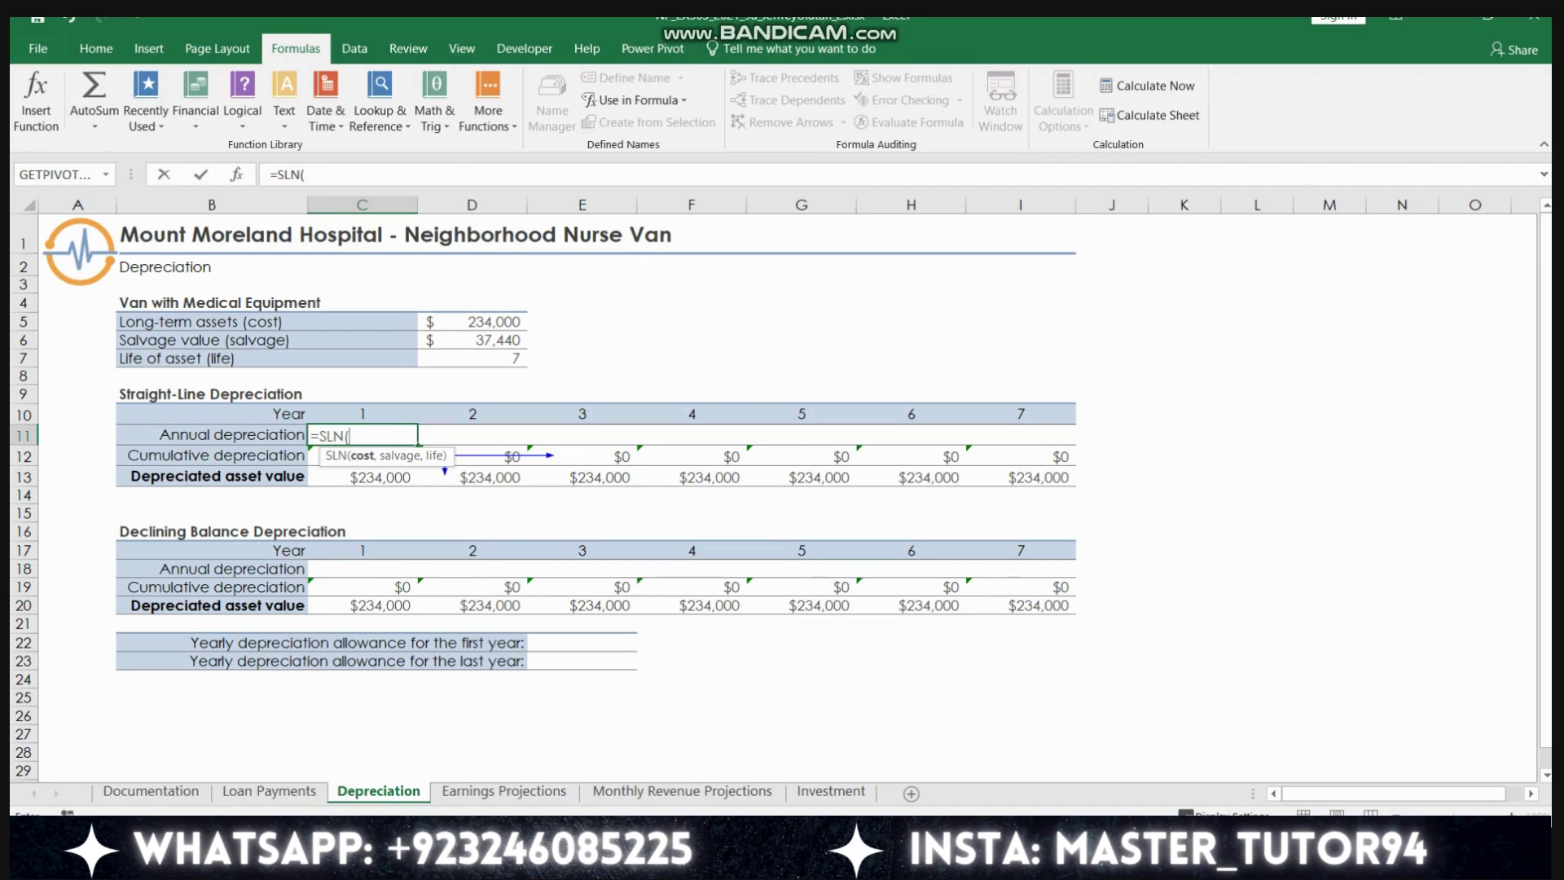
click(472, 321)
text(,)
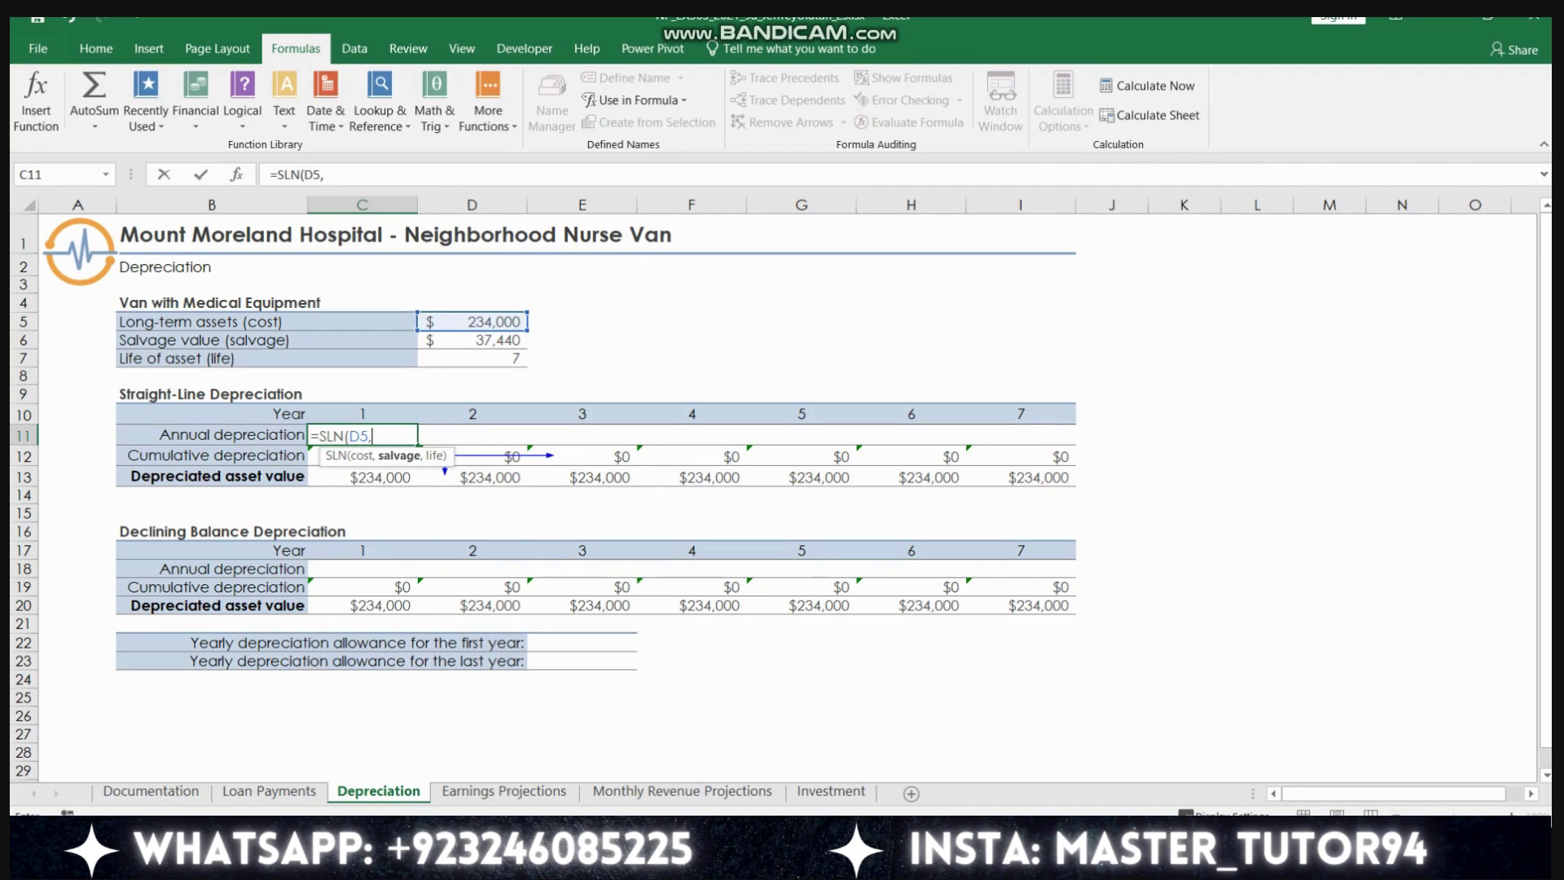
click(472, 340)
text(,)
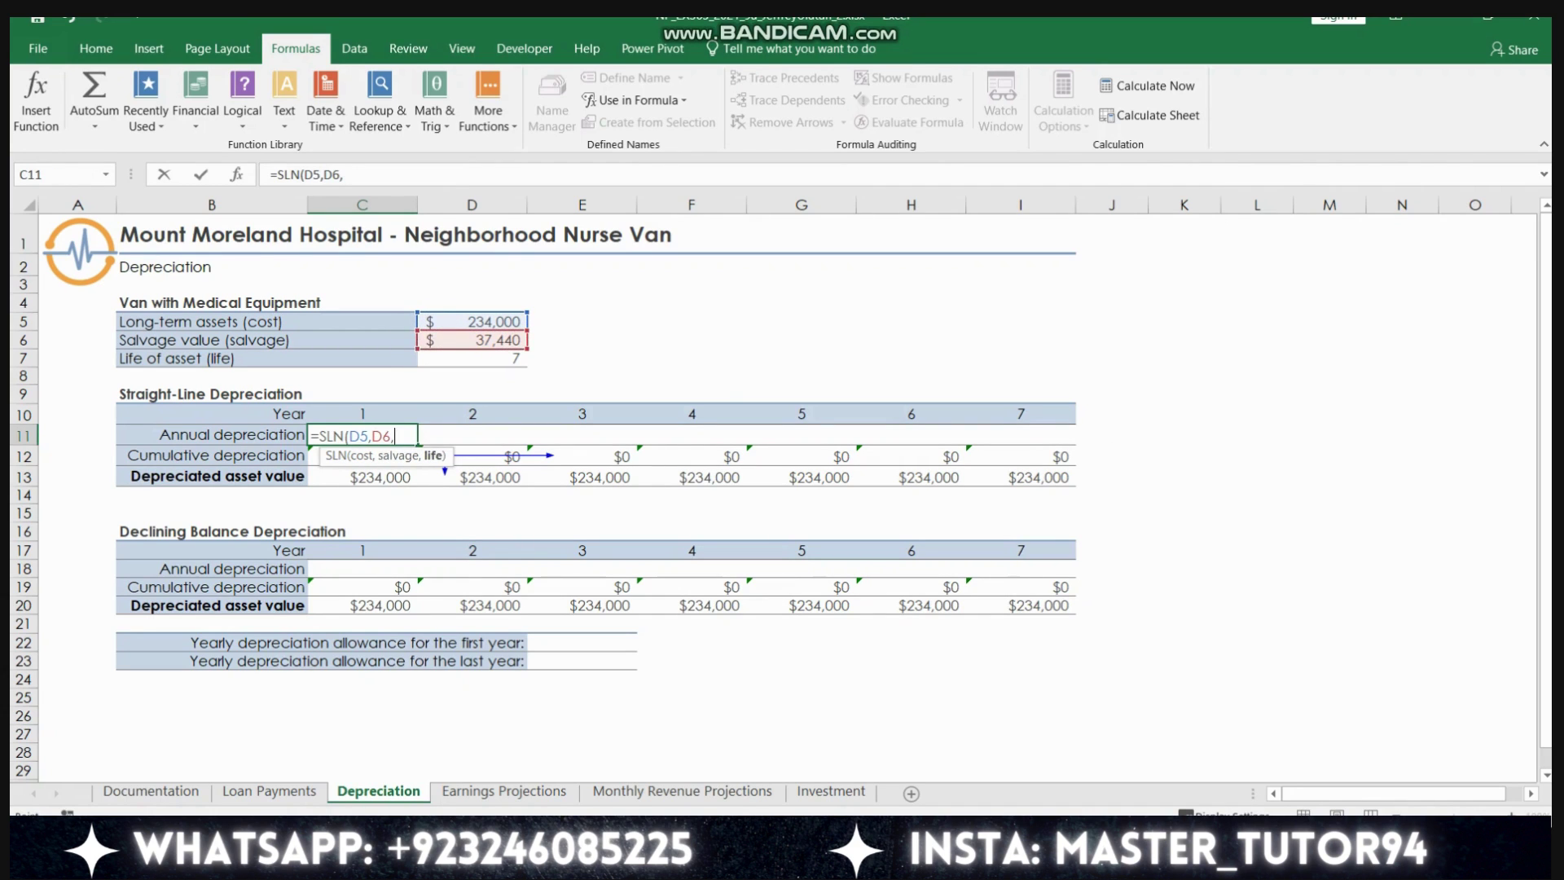
click(472, 358)
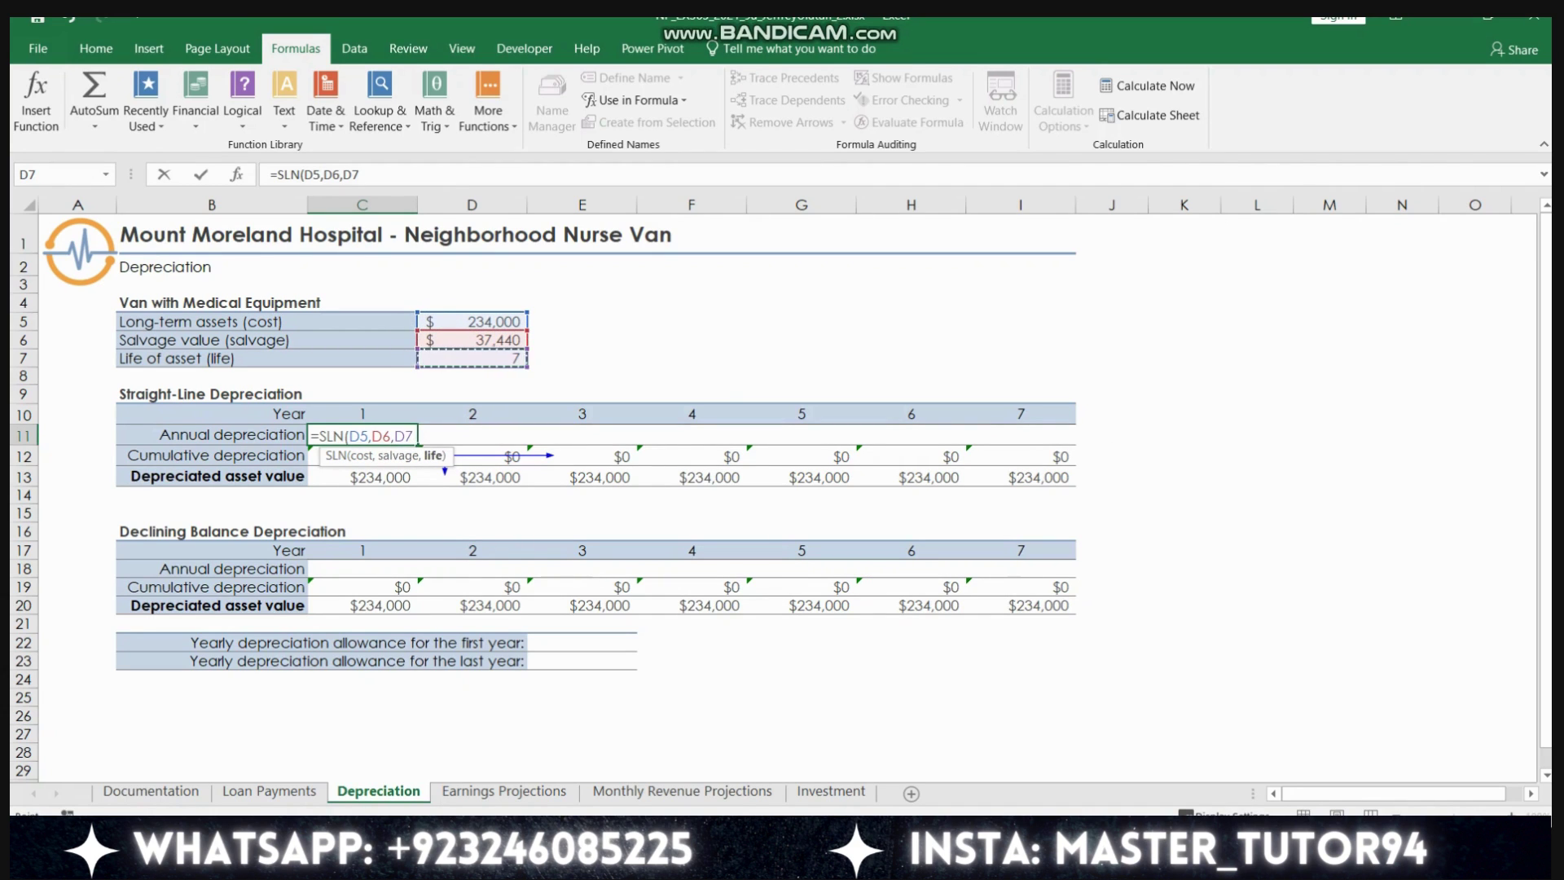
- Make the C11 references absolute as =SLN($D$5,$D$6,$D$7), and fill the straight-line Annual depreciation row through Year 7
click(349, 437)
text($)
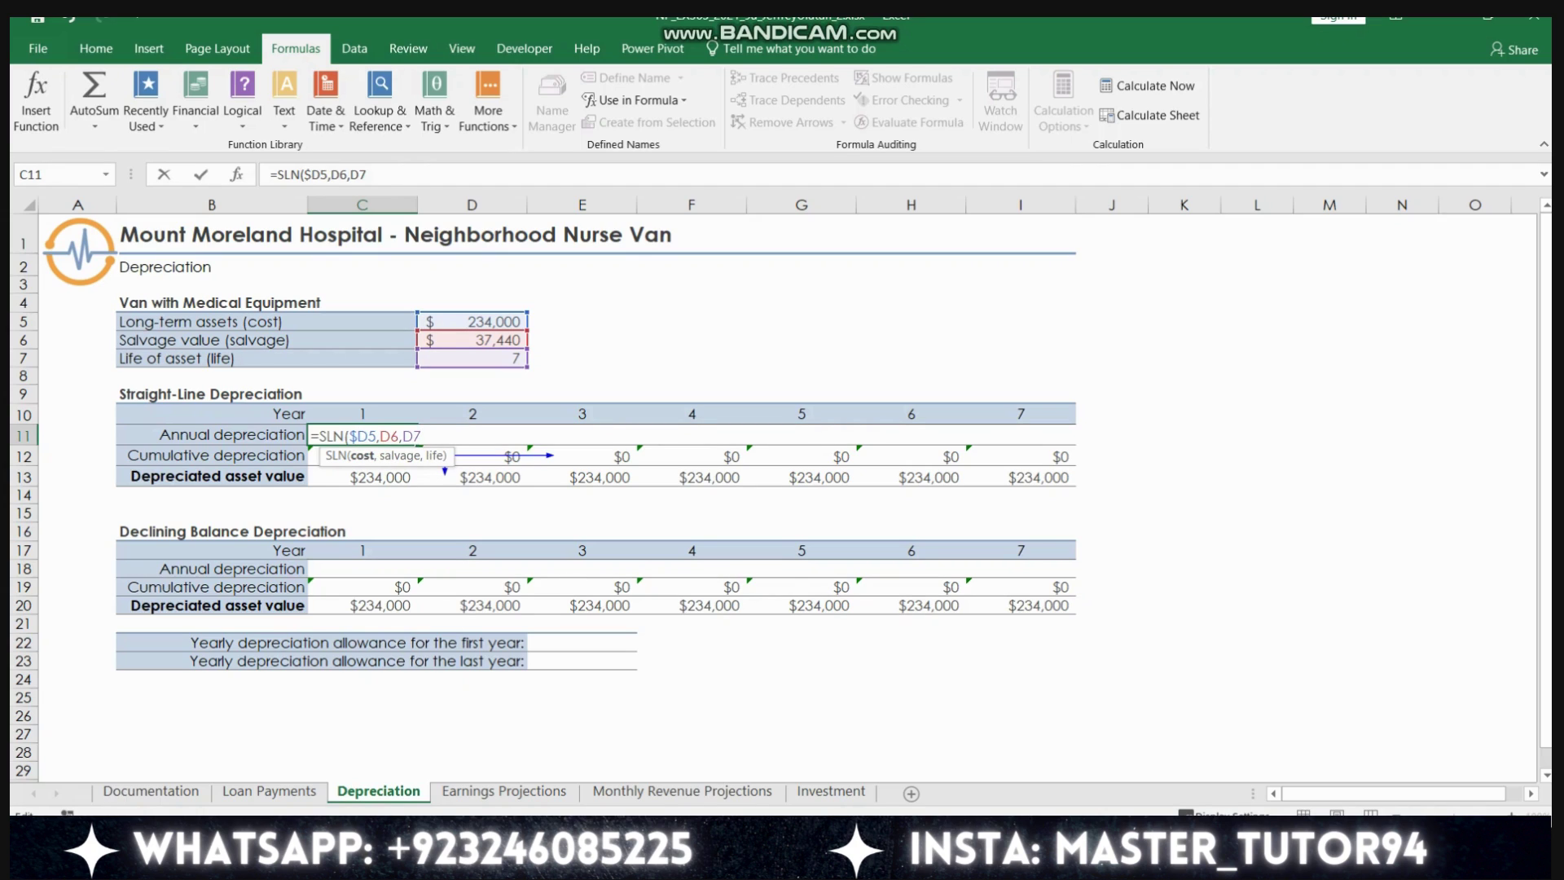
key(Right)
text($)
key(Right)
key(Right)
text($D)
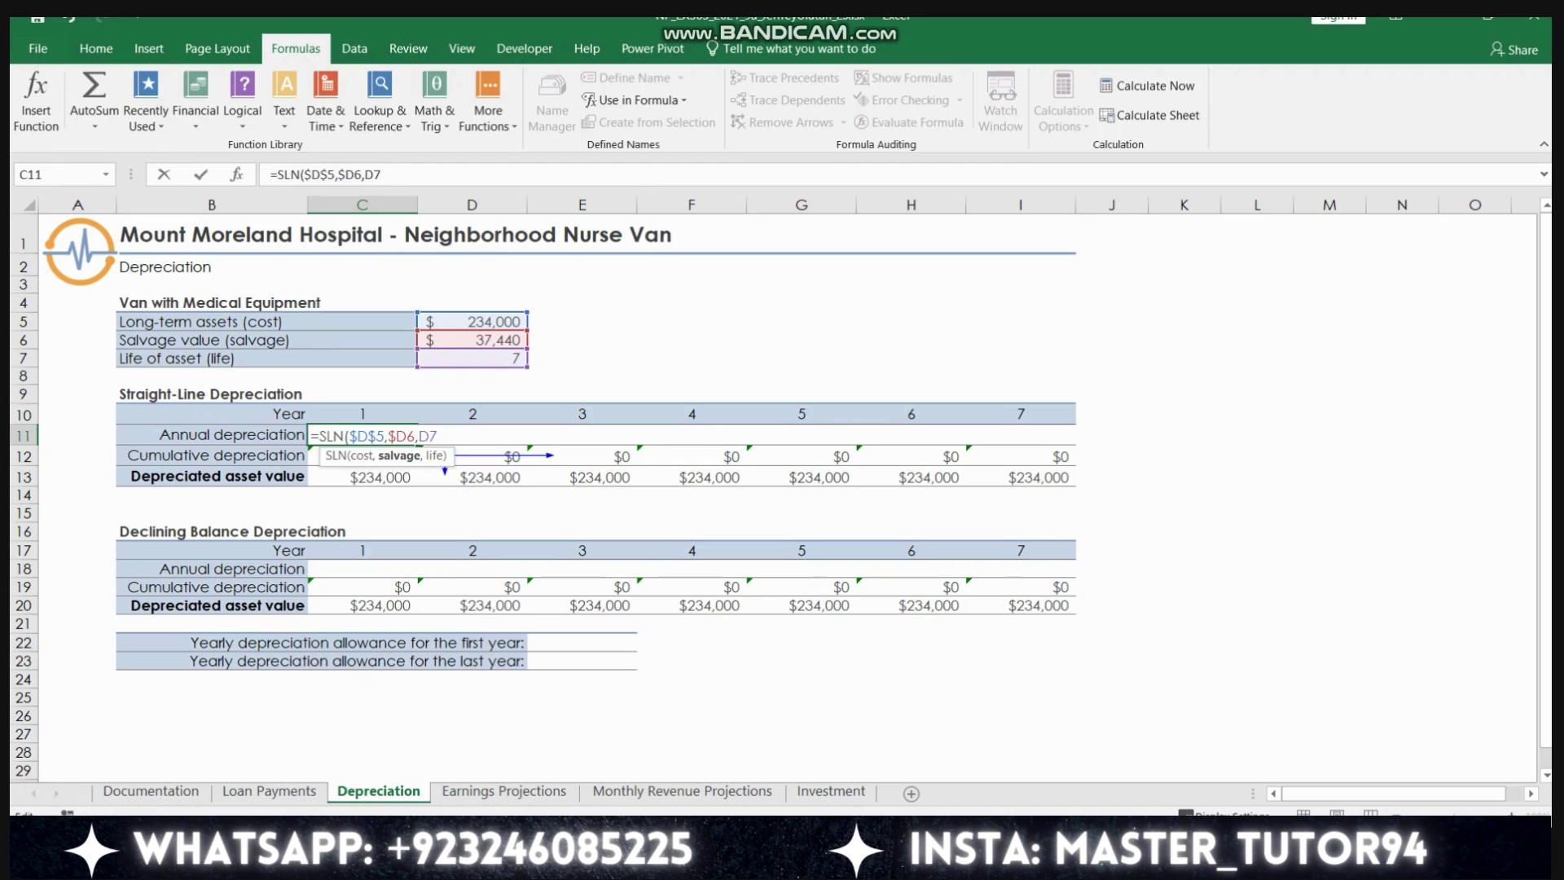
text($)
key(Right)
key(Right)
text($D$)
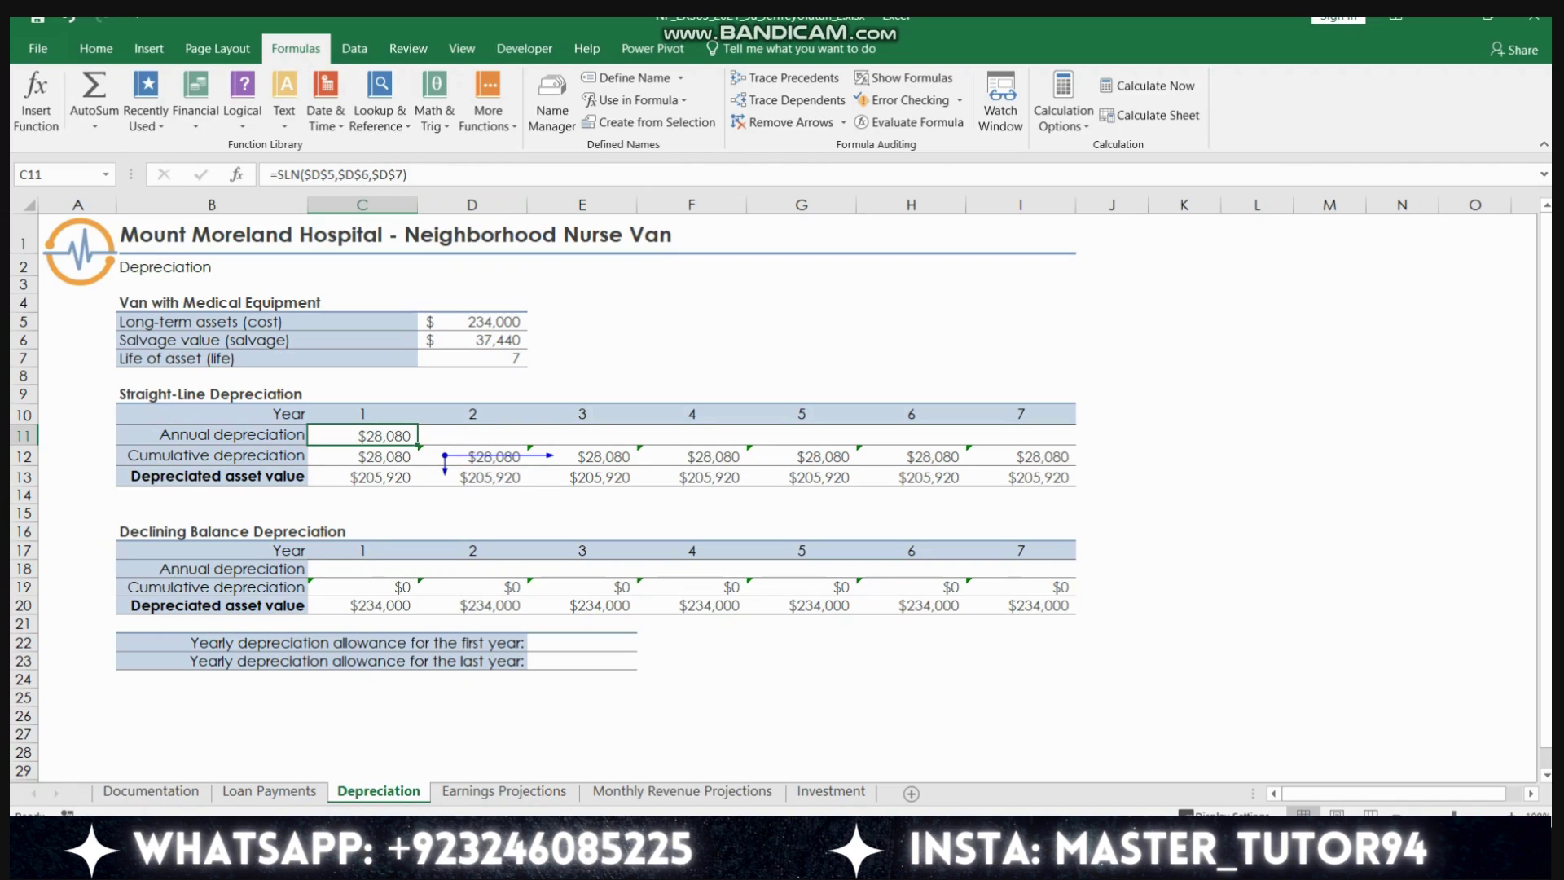
drag(418, 444, 1067, 440)
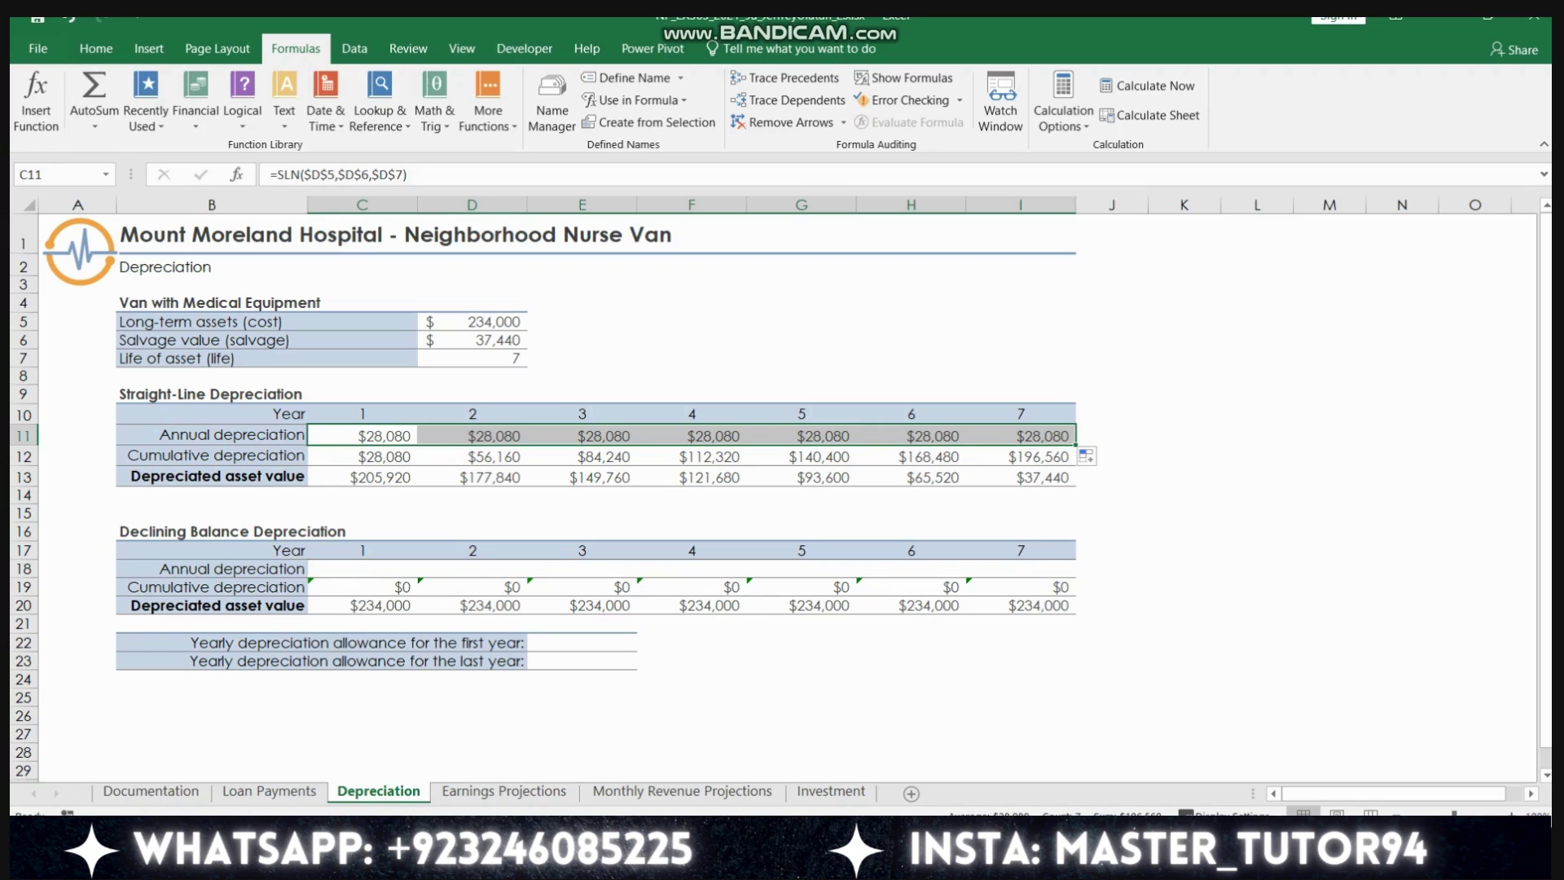
- Start a DB formula in C18 for Year 1 declining balance Annual depreciation, with D5 as cost, D6 as salvage, D7 as life and C17 as period
click(362, 569)
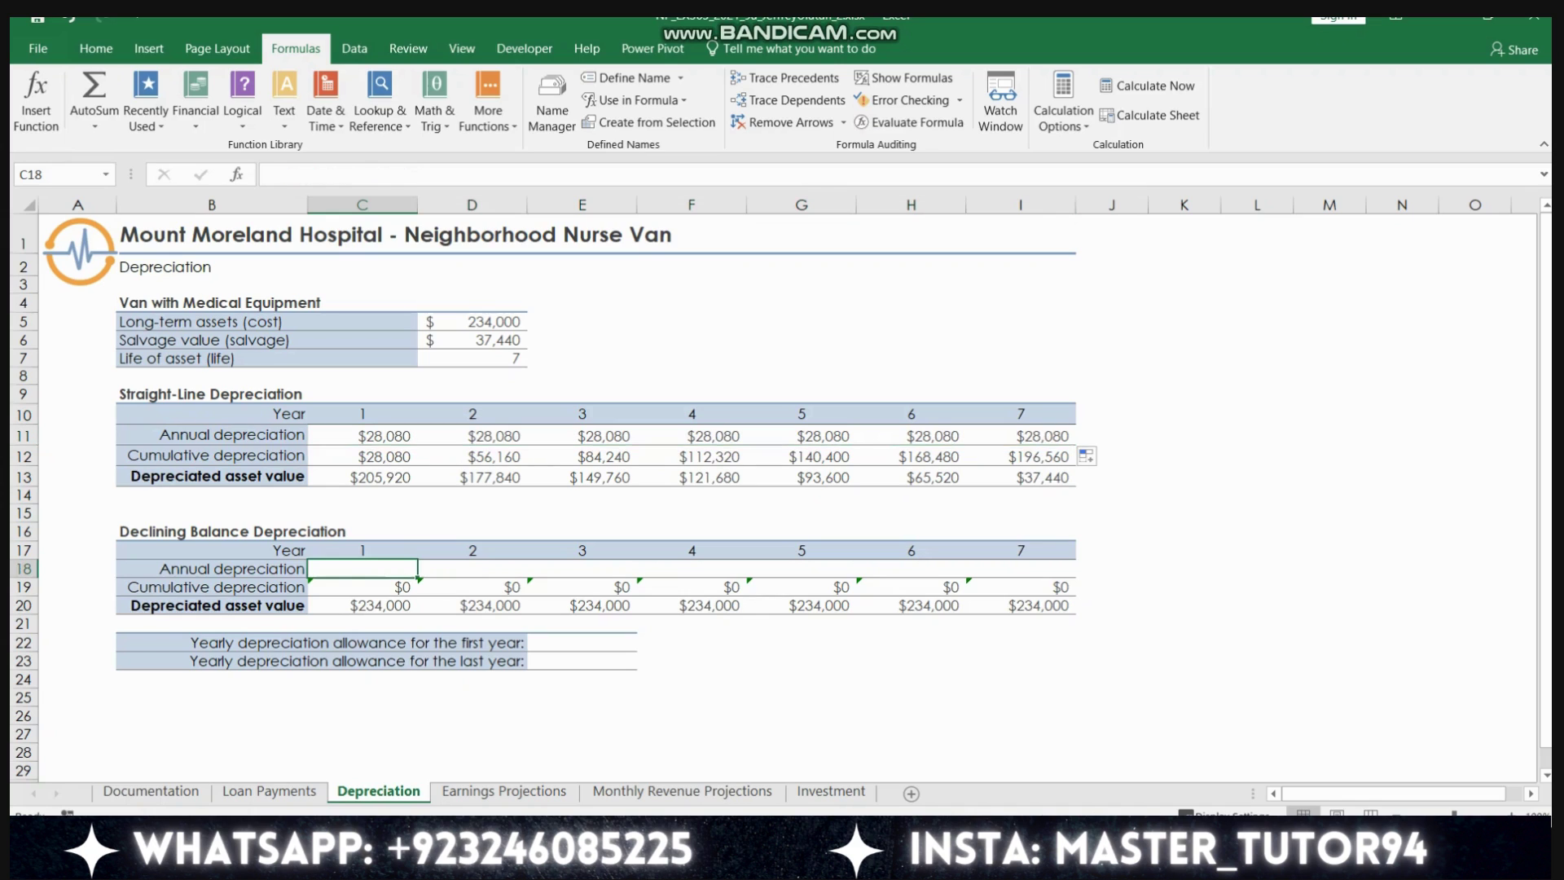
text(=DB()
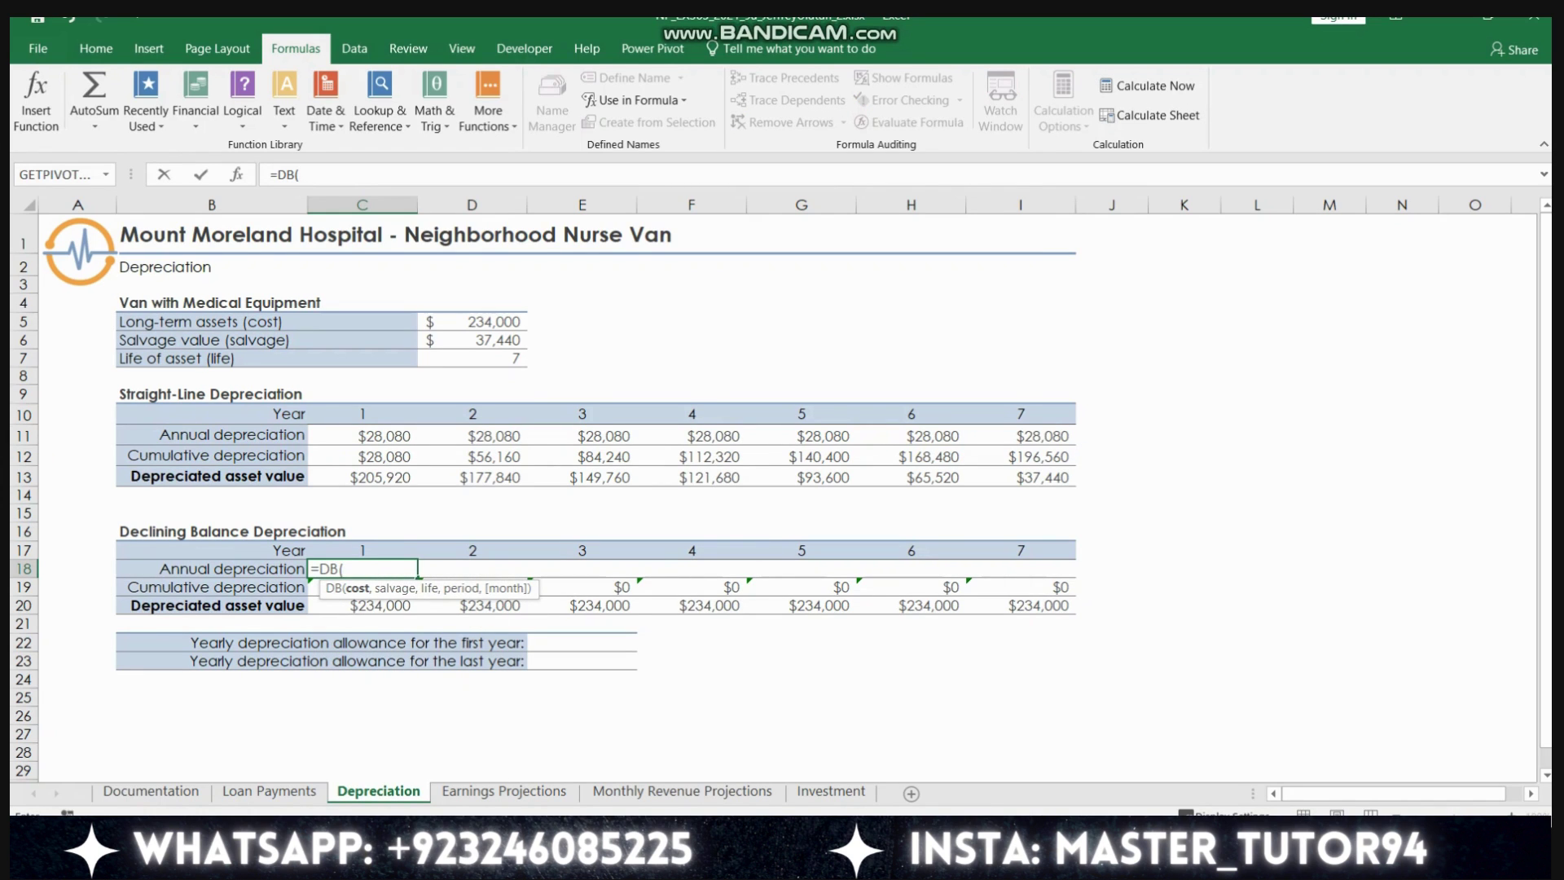
click(472, 321)
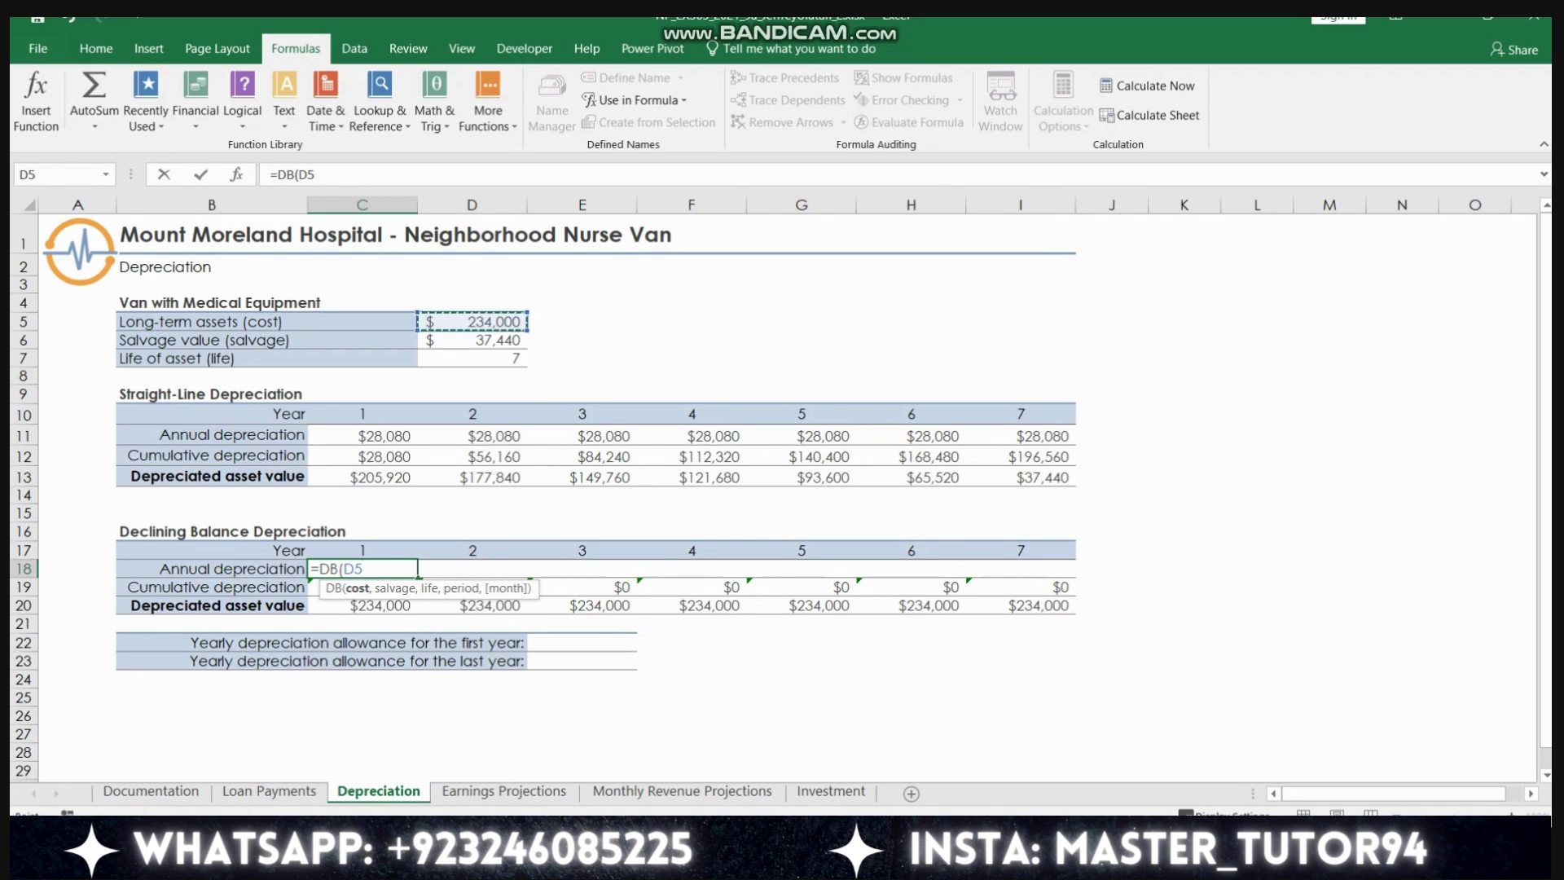
text(,)
click(473, 341)
text(,)
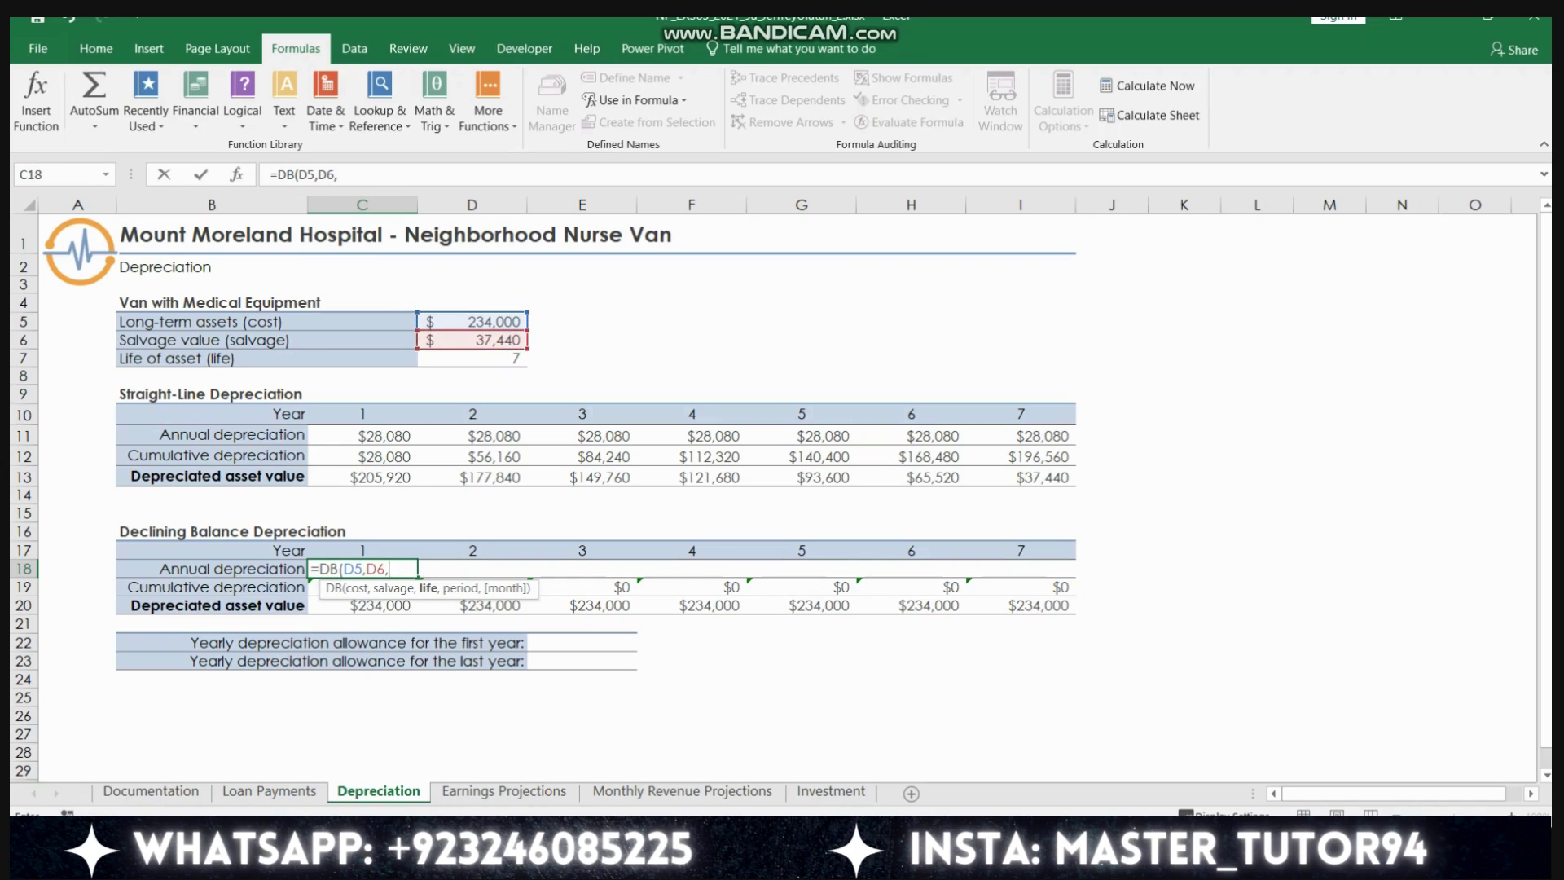
click(473, 358)
text(,)
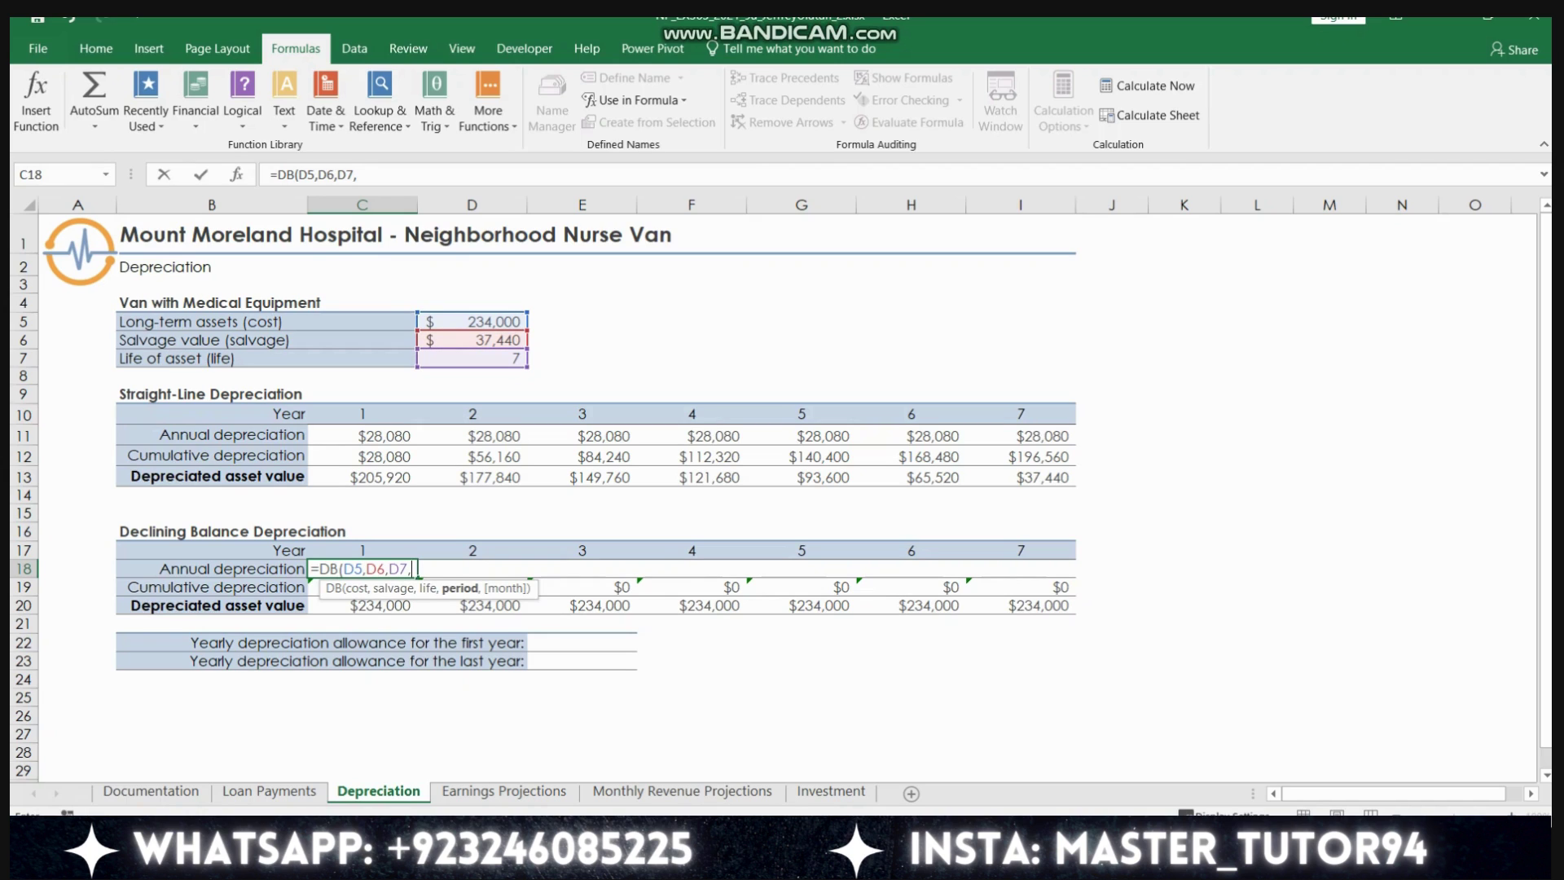
click(362, 551)
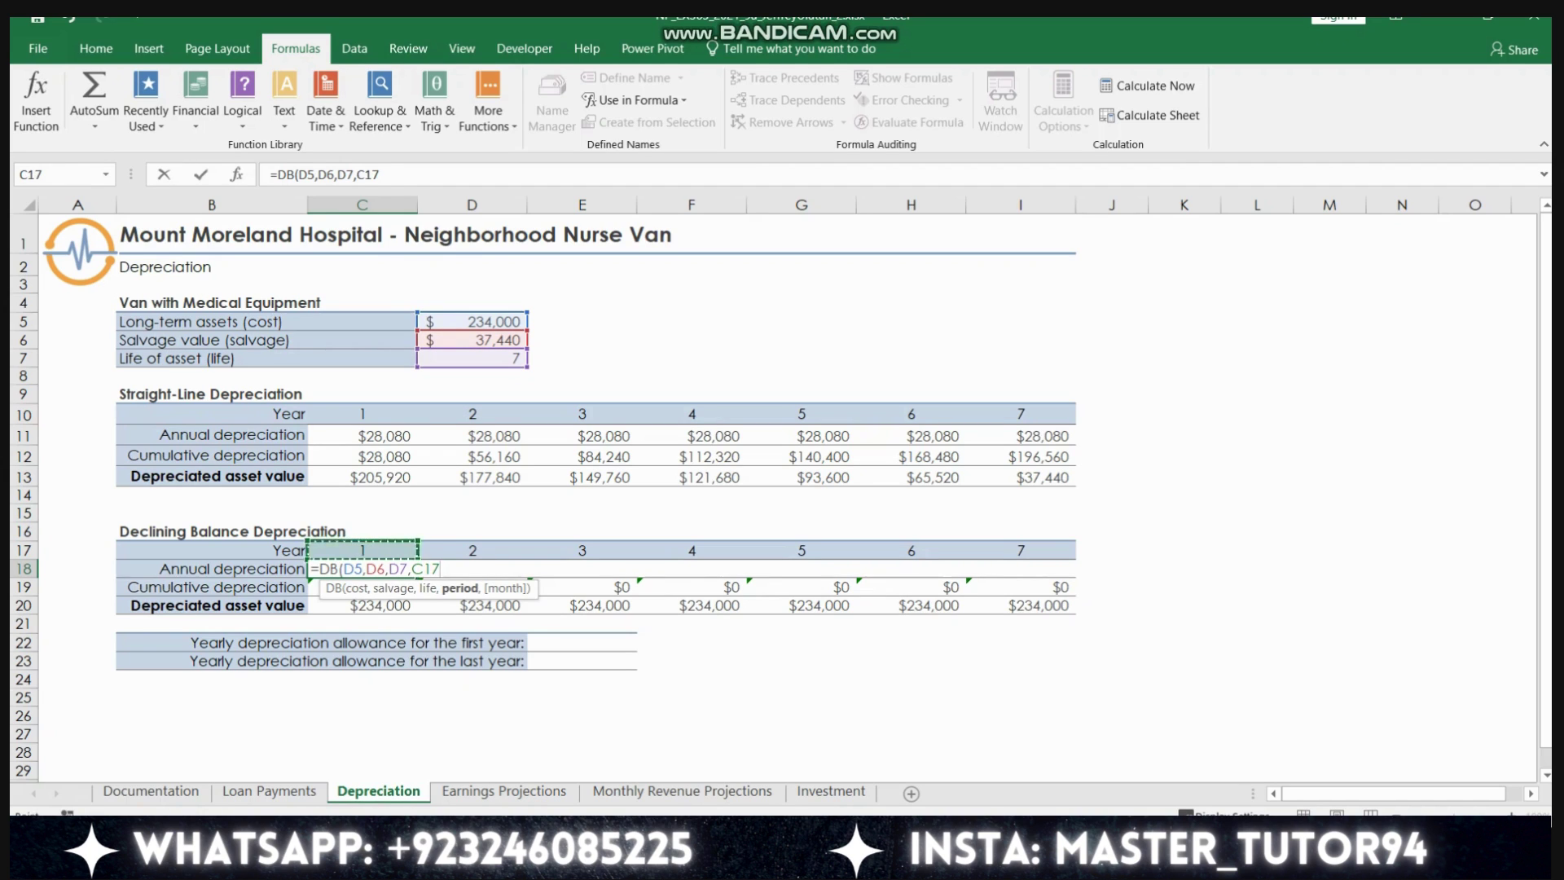
- Make the cost and salvage references in the C18 DB formula absolute as $D$5 and $D$6
click(299, 174)
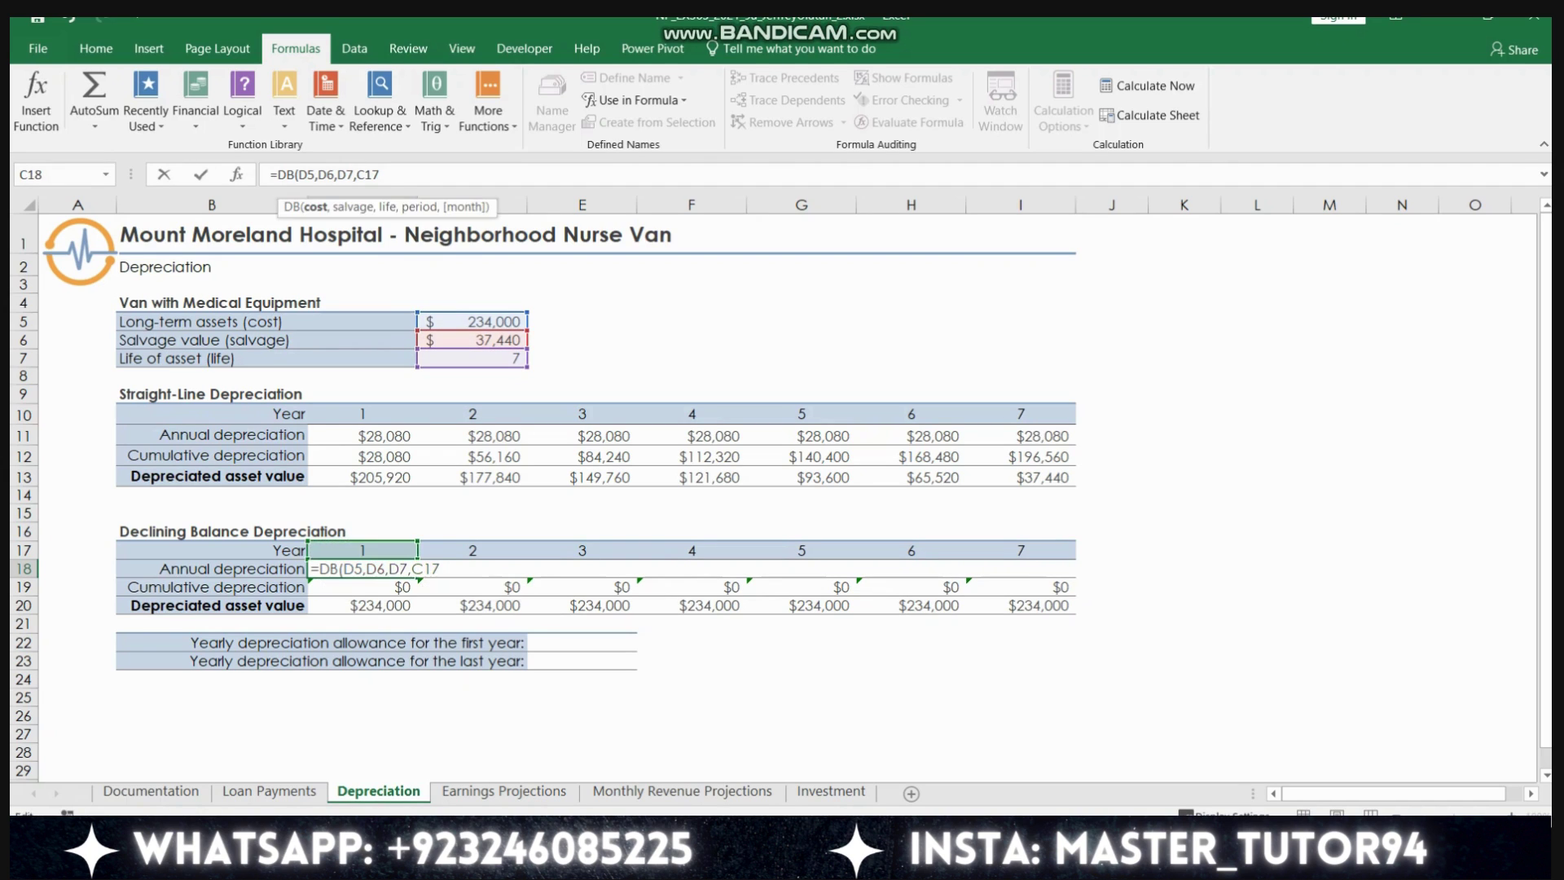
text($)
key(Right)
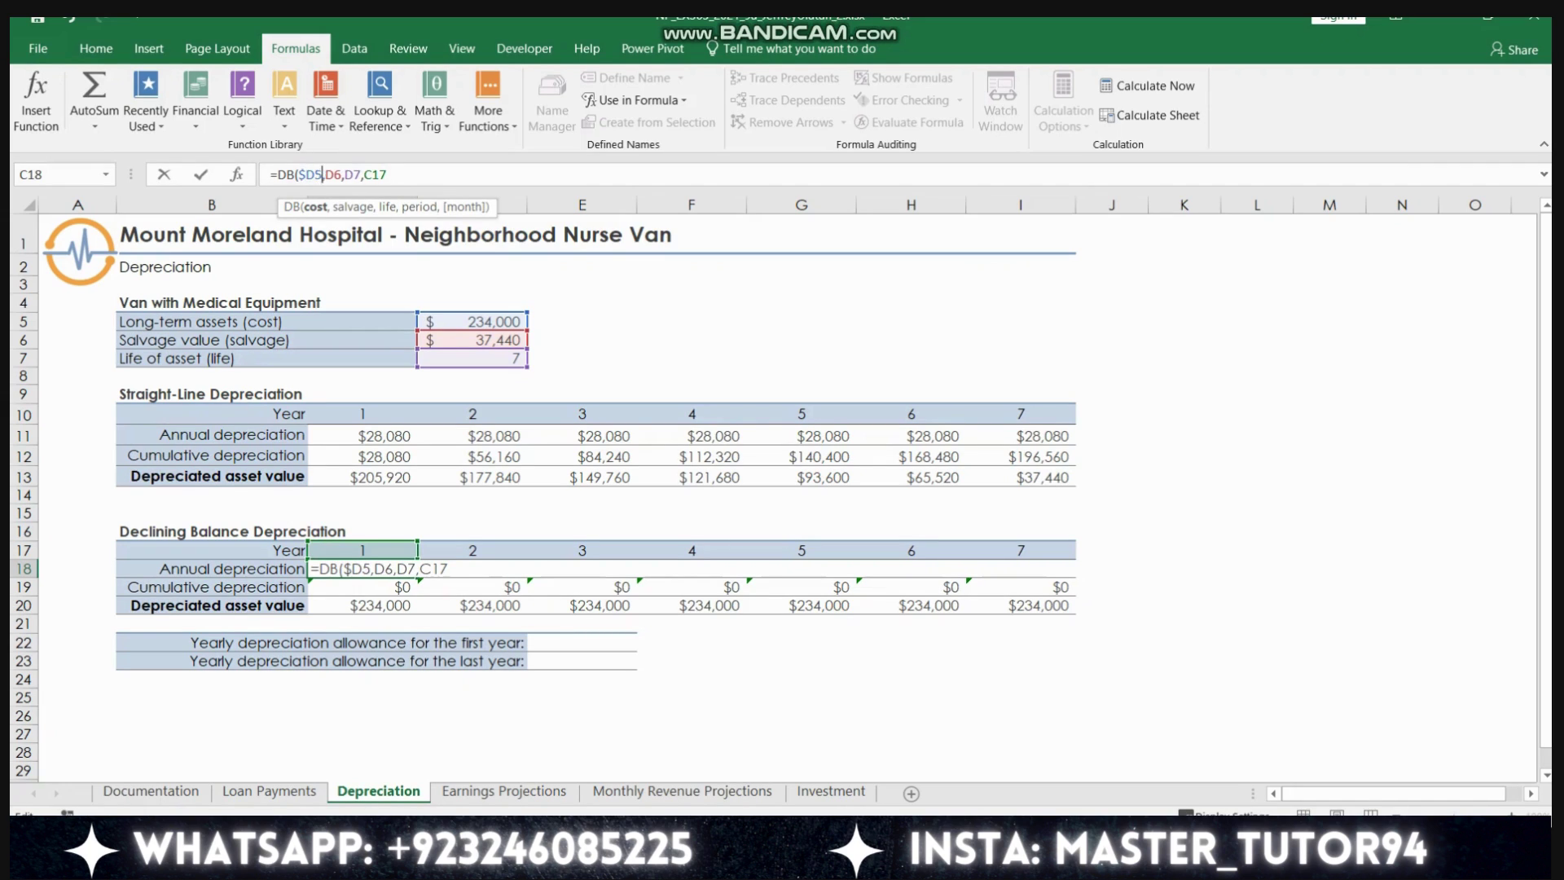
text($)
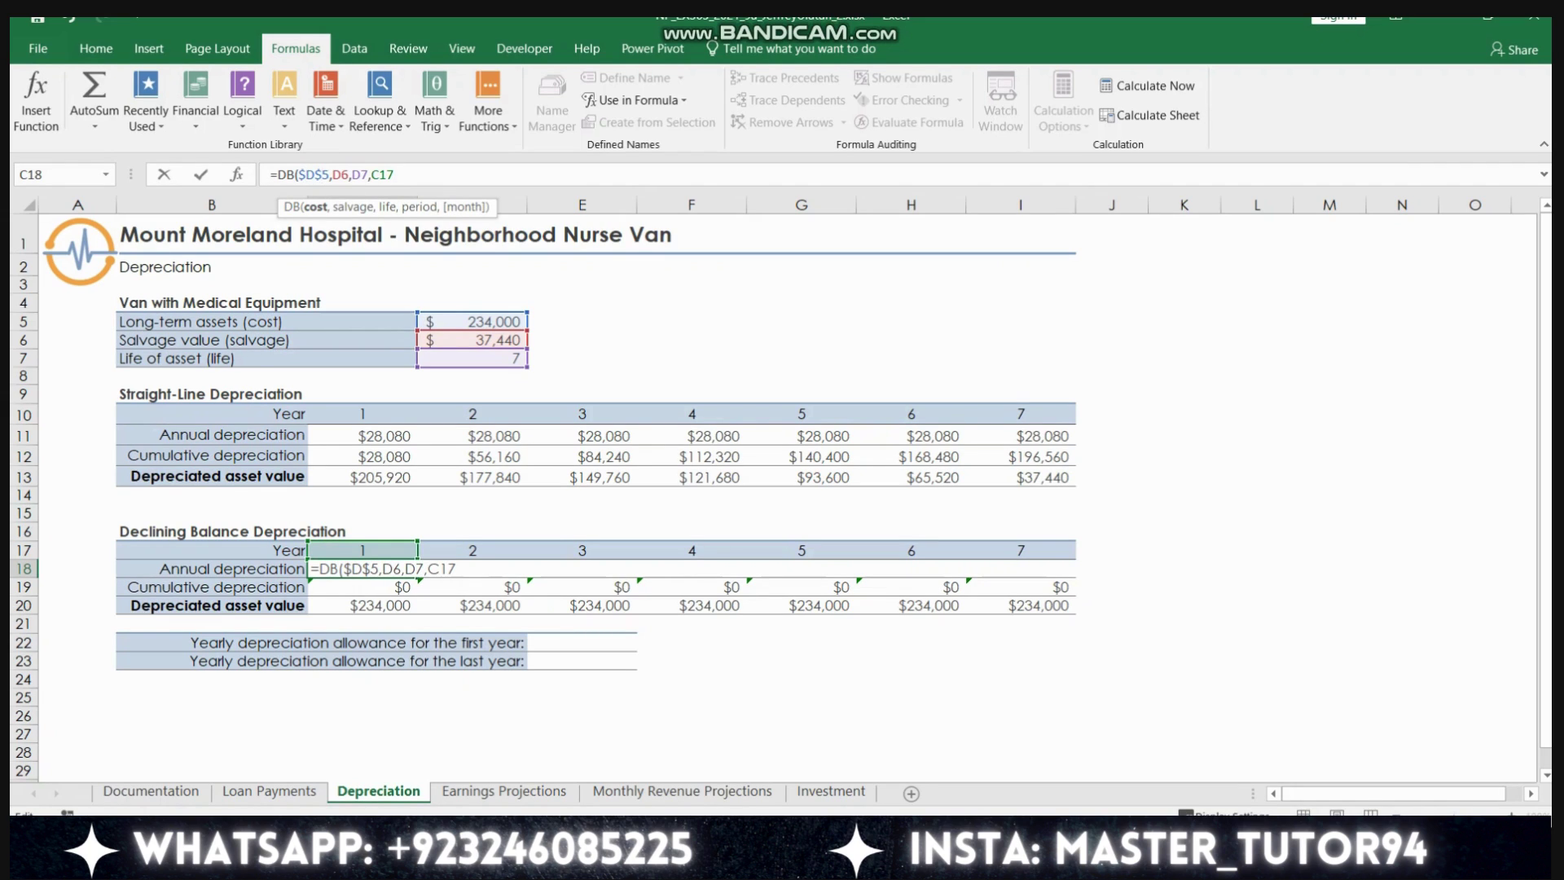
key(Right)
key(Right)
text($)
key(Right)
text($)
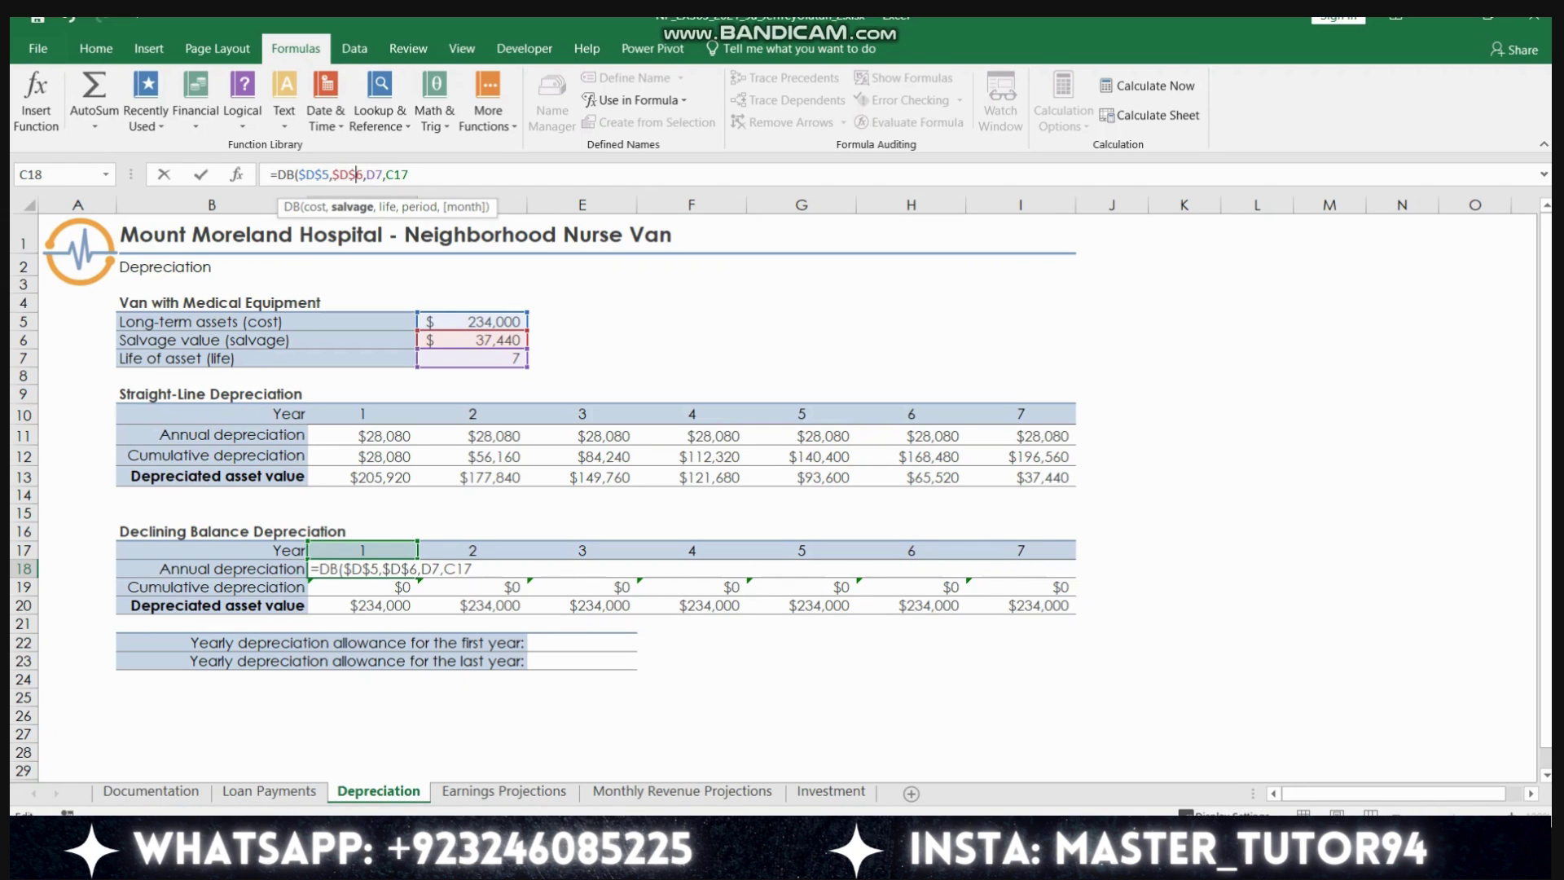
- Make the life reference absolute as $D$7, and fill the declining balance Annual depreciation row through Year 7 with =DB($D$5,$D$6,$D$7,C17)
key(Right)
key(Right)
text($D)
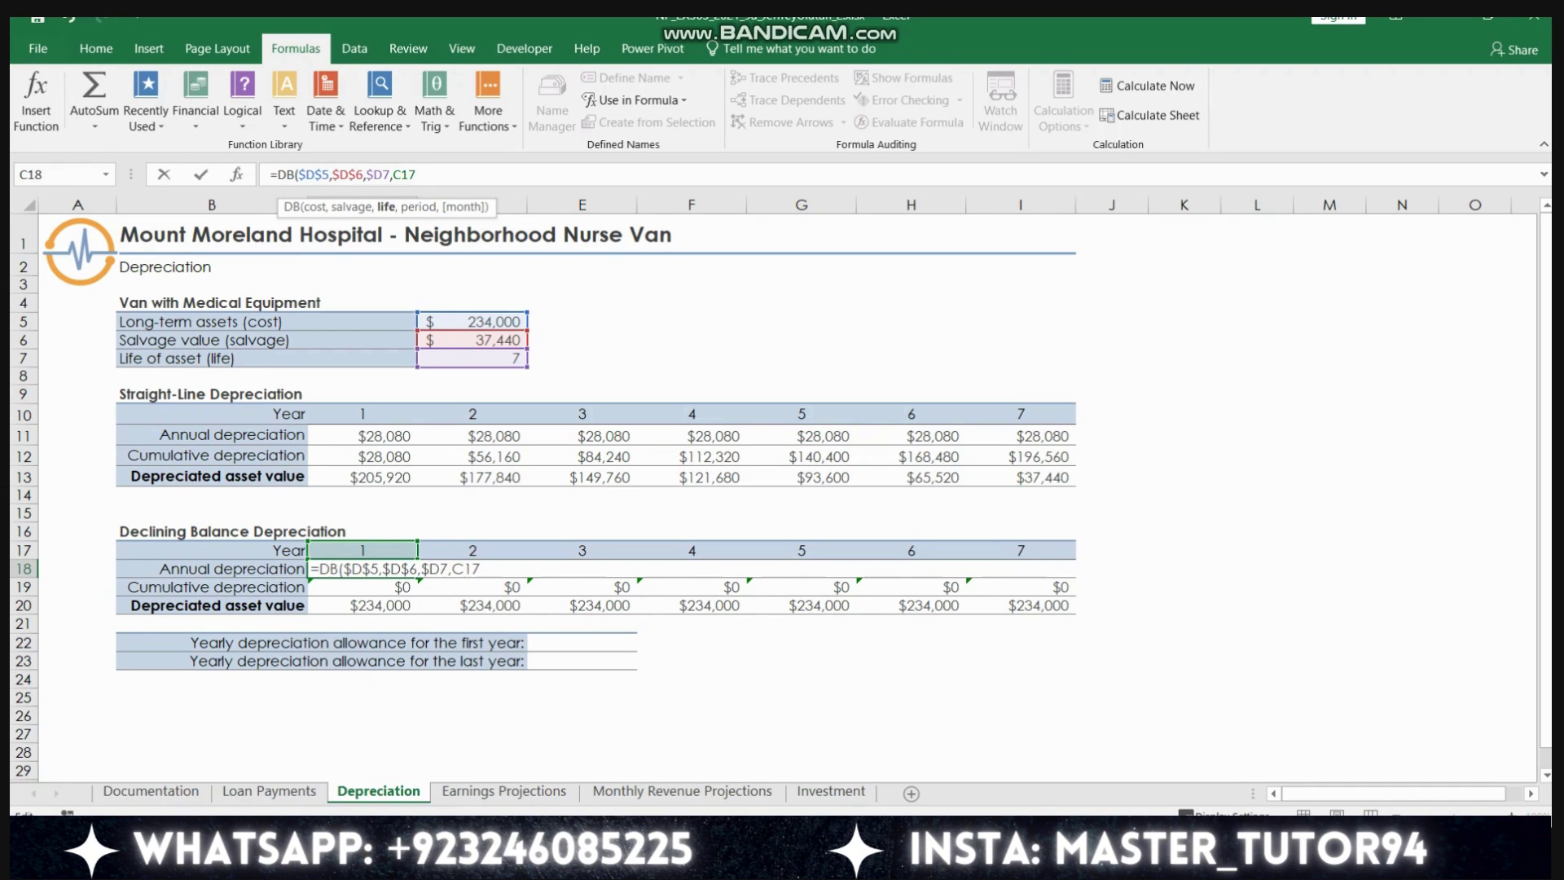
text($)
key(ctrl+Return)
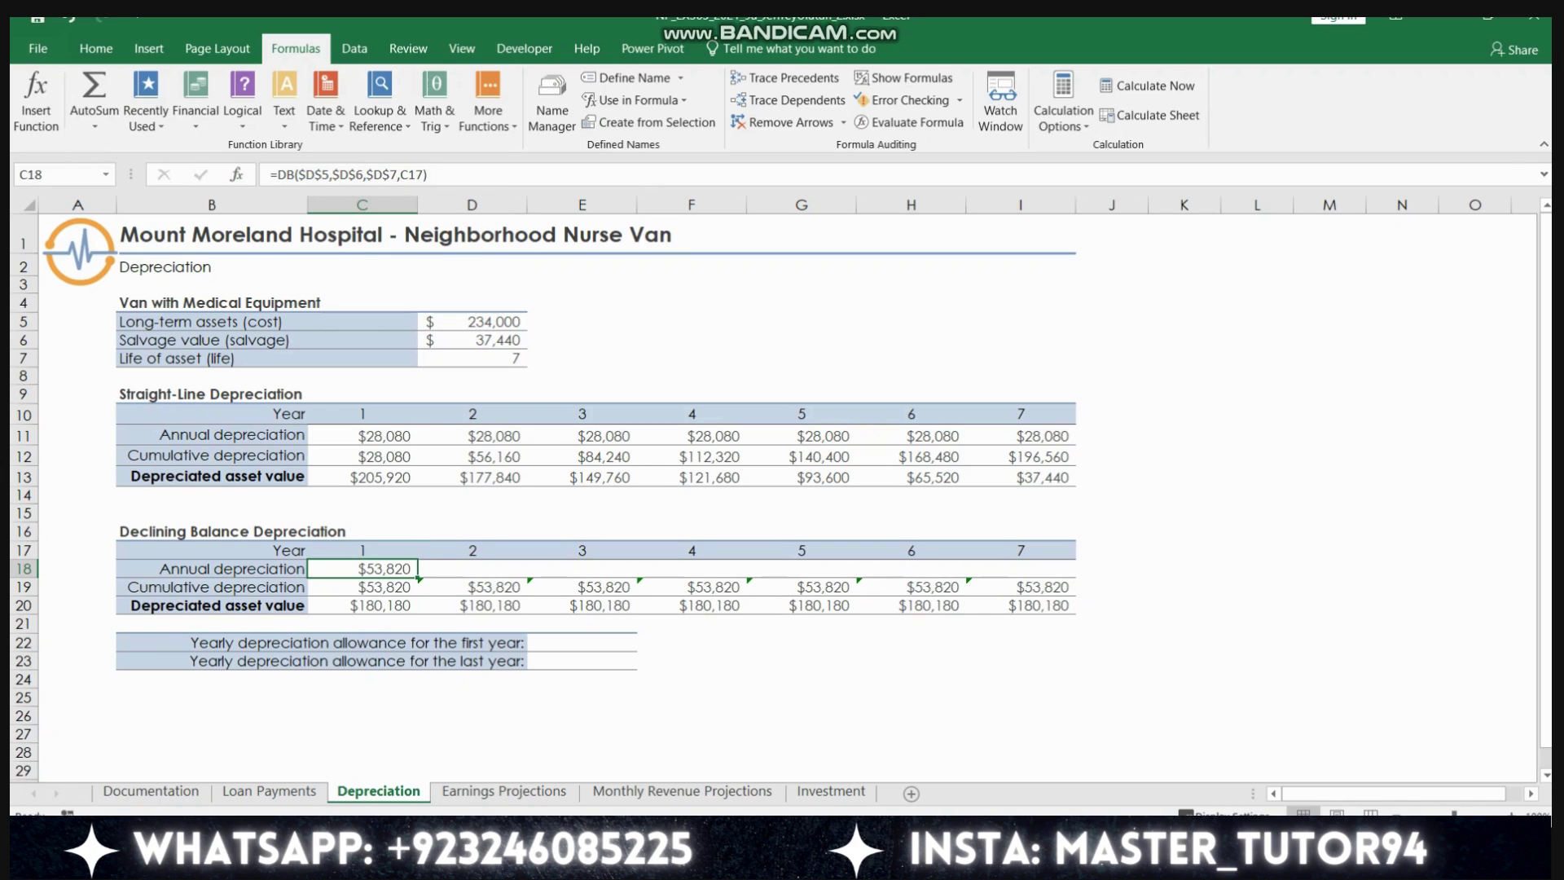
drag(418, 577, 1059, 578)
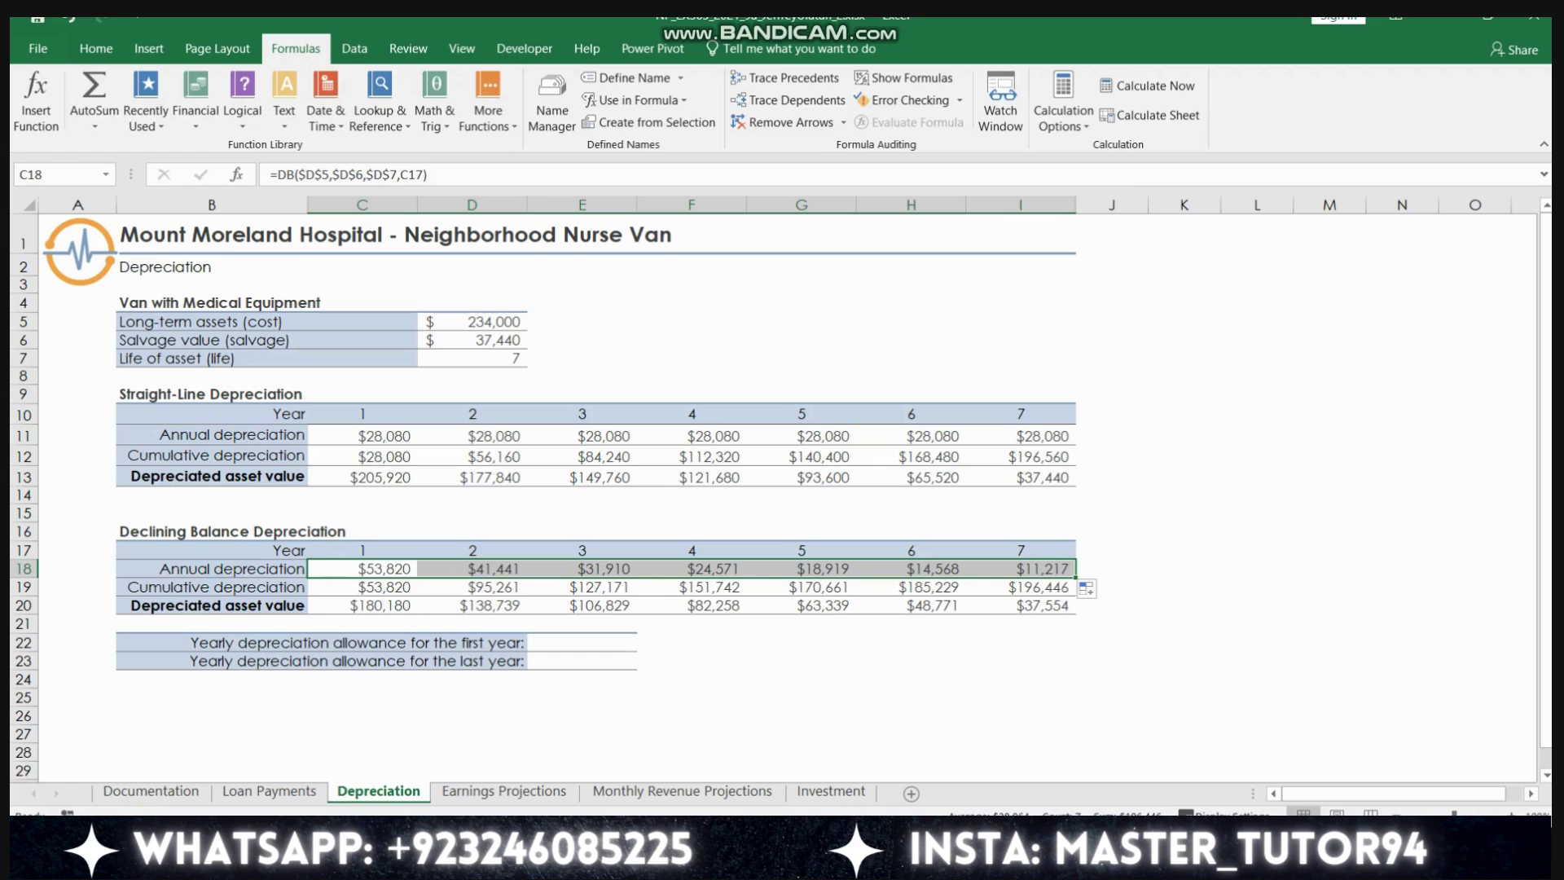
- Calculate the first year's yearly depreciation allowance in E22 with =SYD(D5,D6,D7,C17)
click(582, 643)
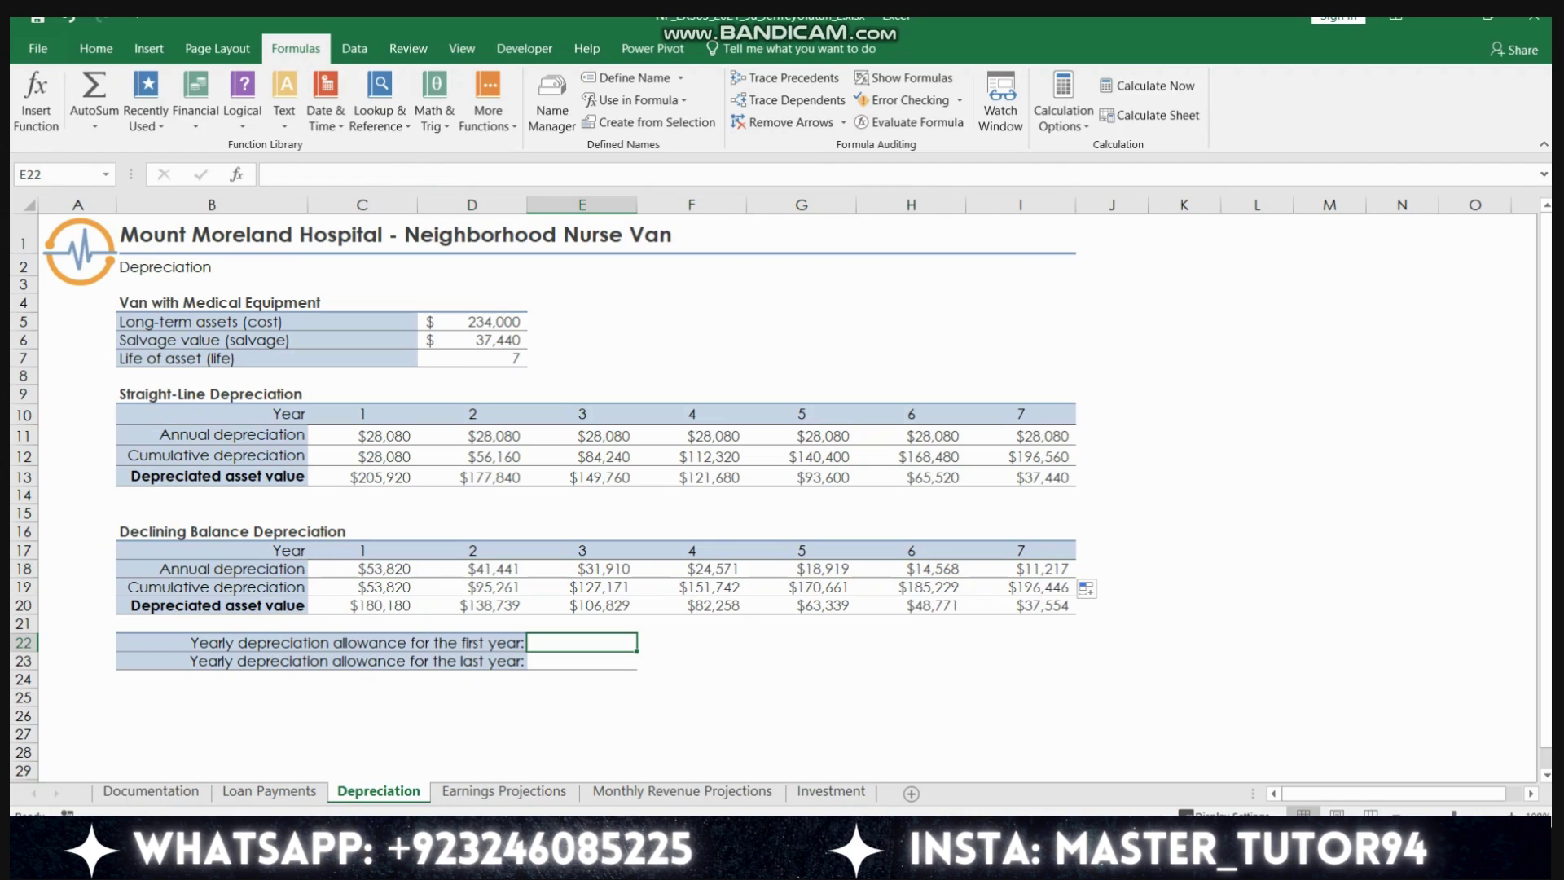
text(=)
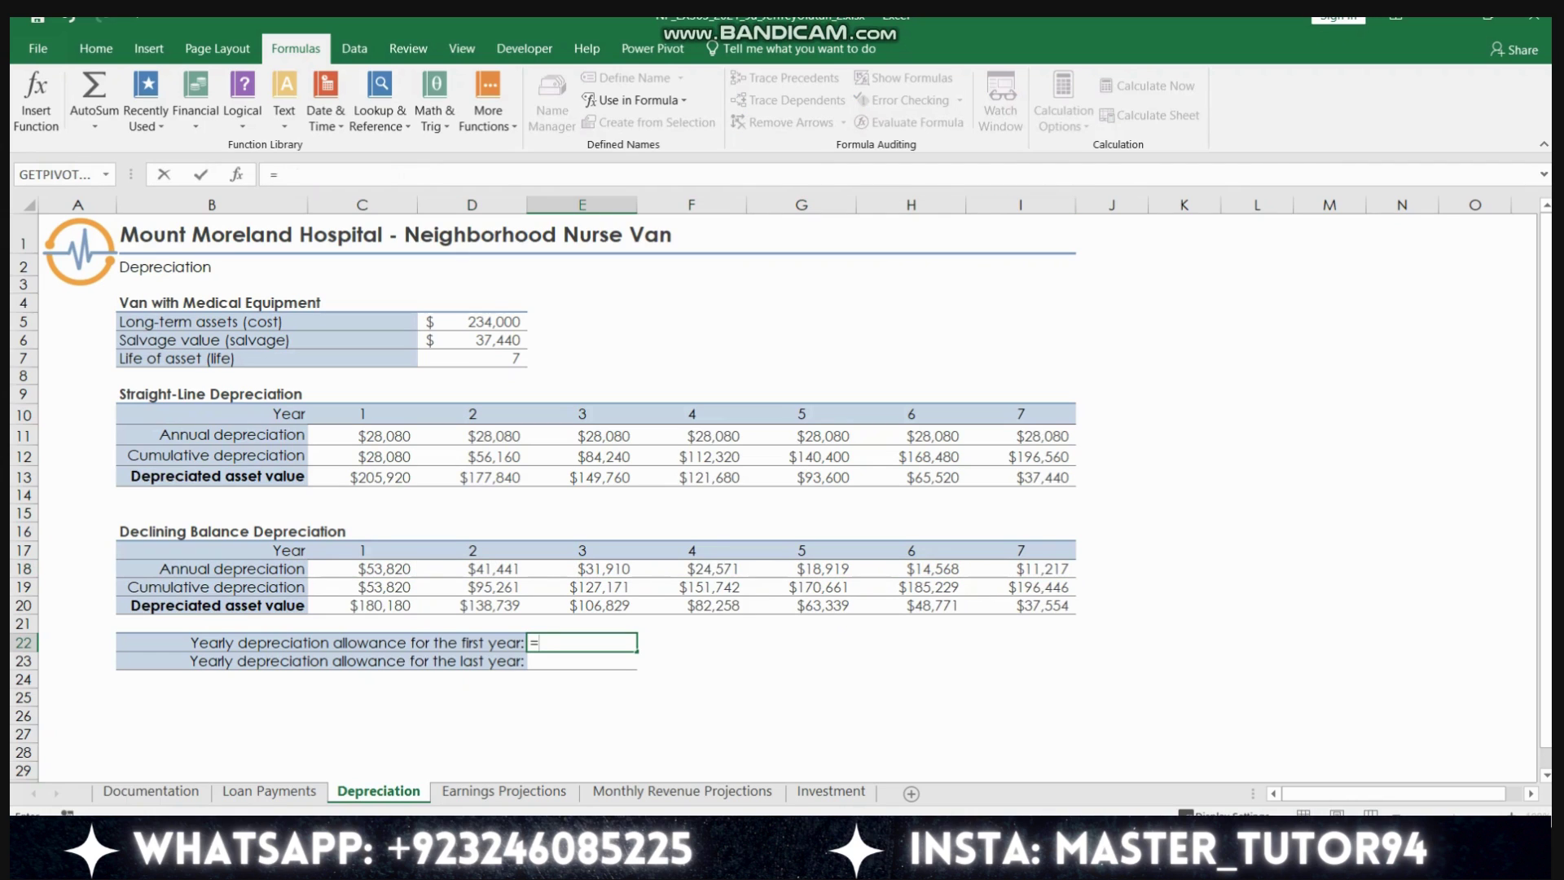
text(syd)
key(Tab)
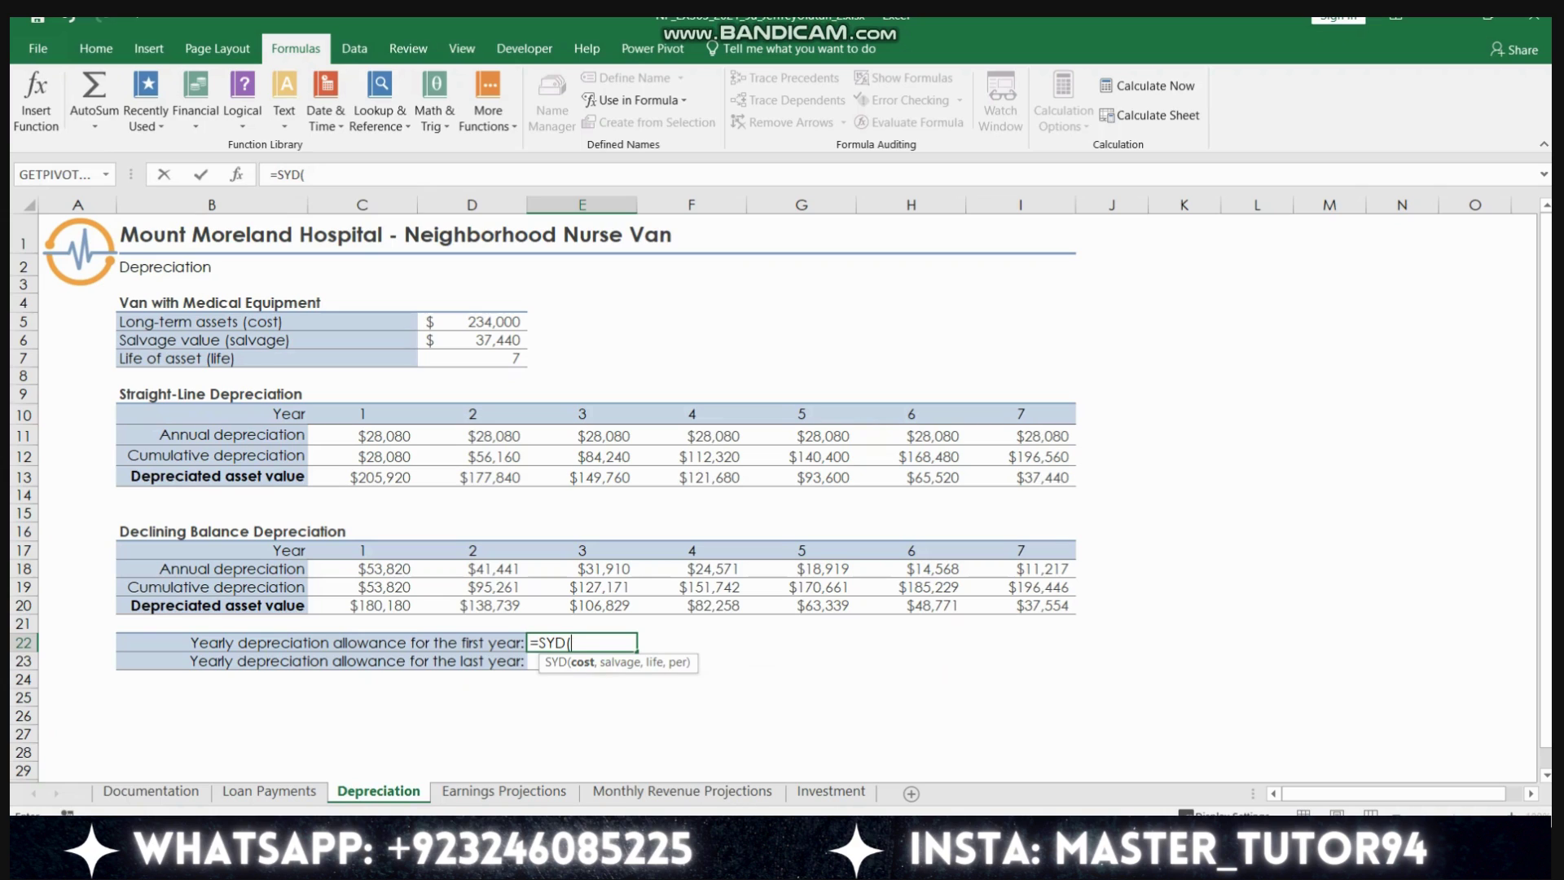
click(471, 322)
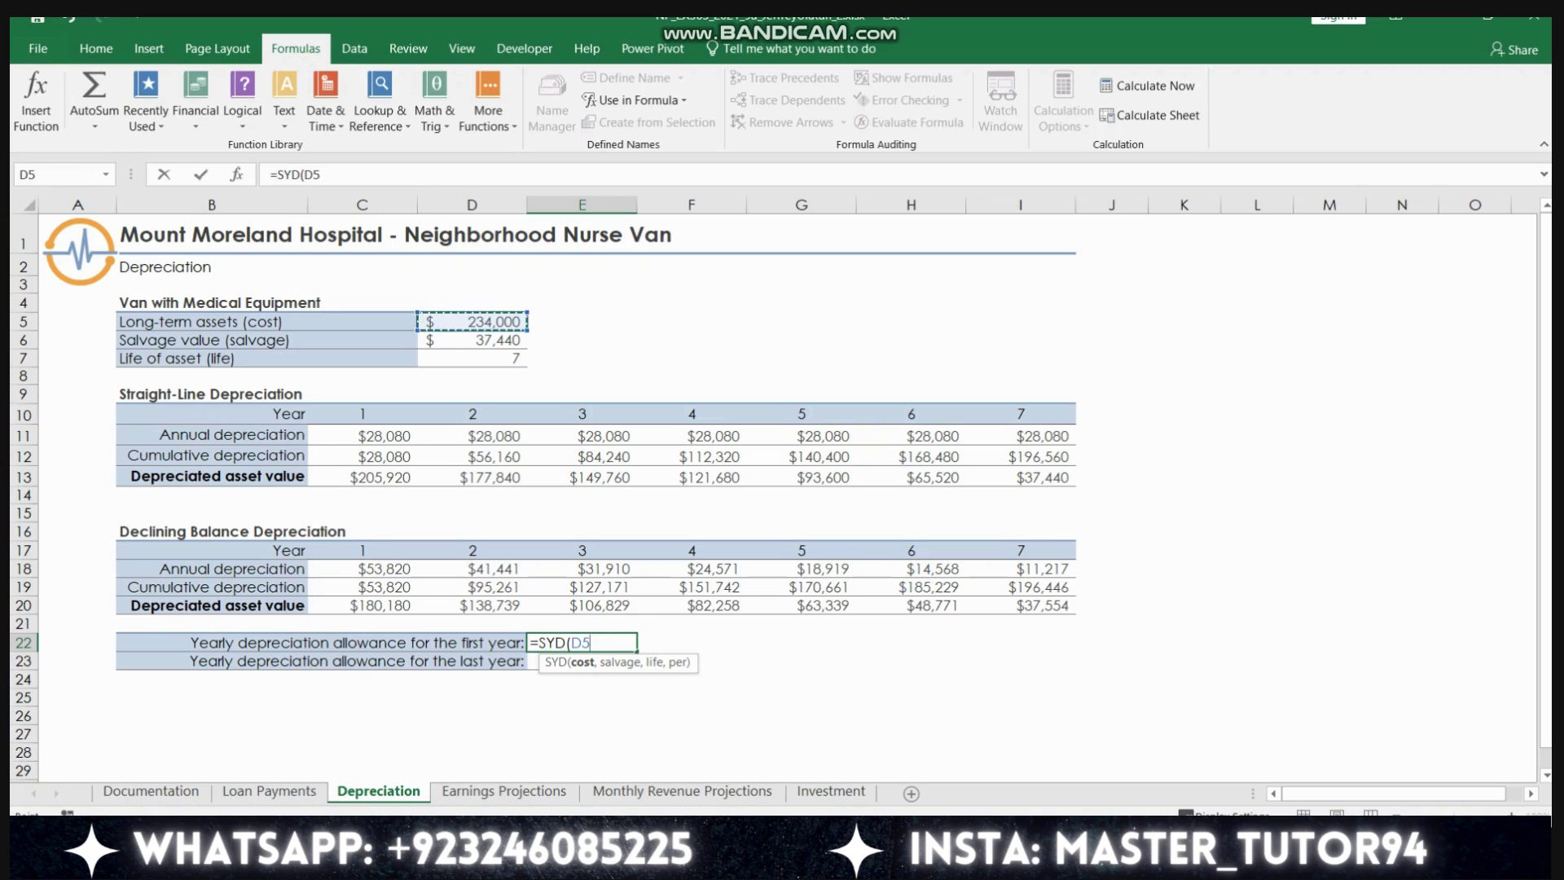
text(,)
click(472, 341)
text(,)
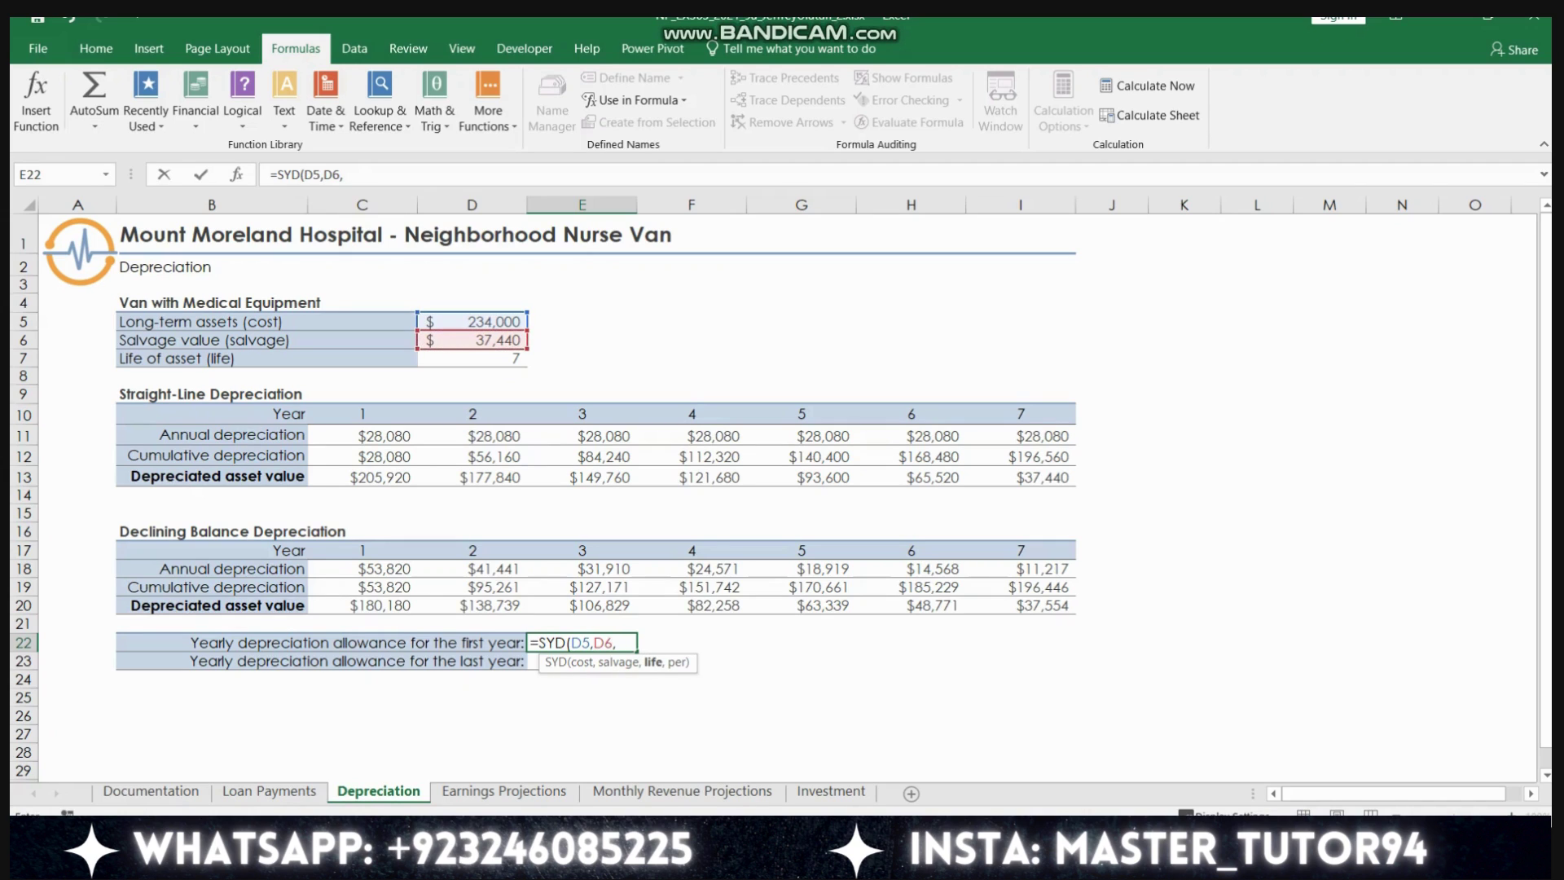
click(473, 358)
text(,)
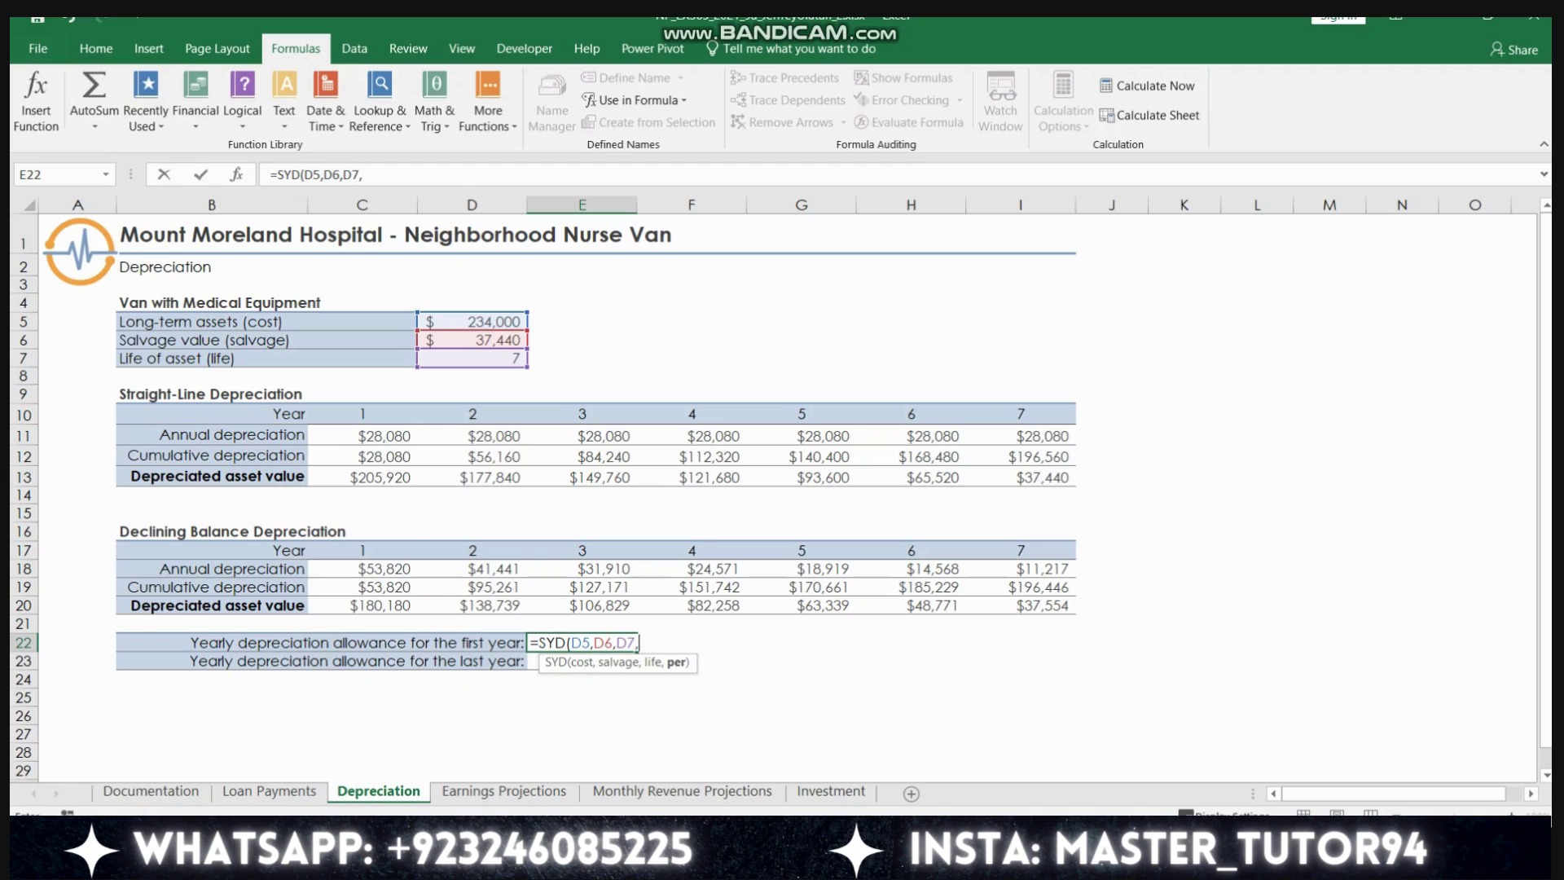
click(362, 551)
key(Return)
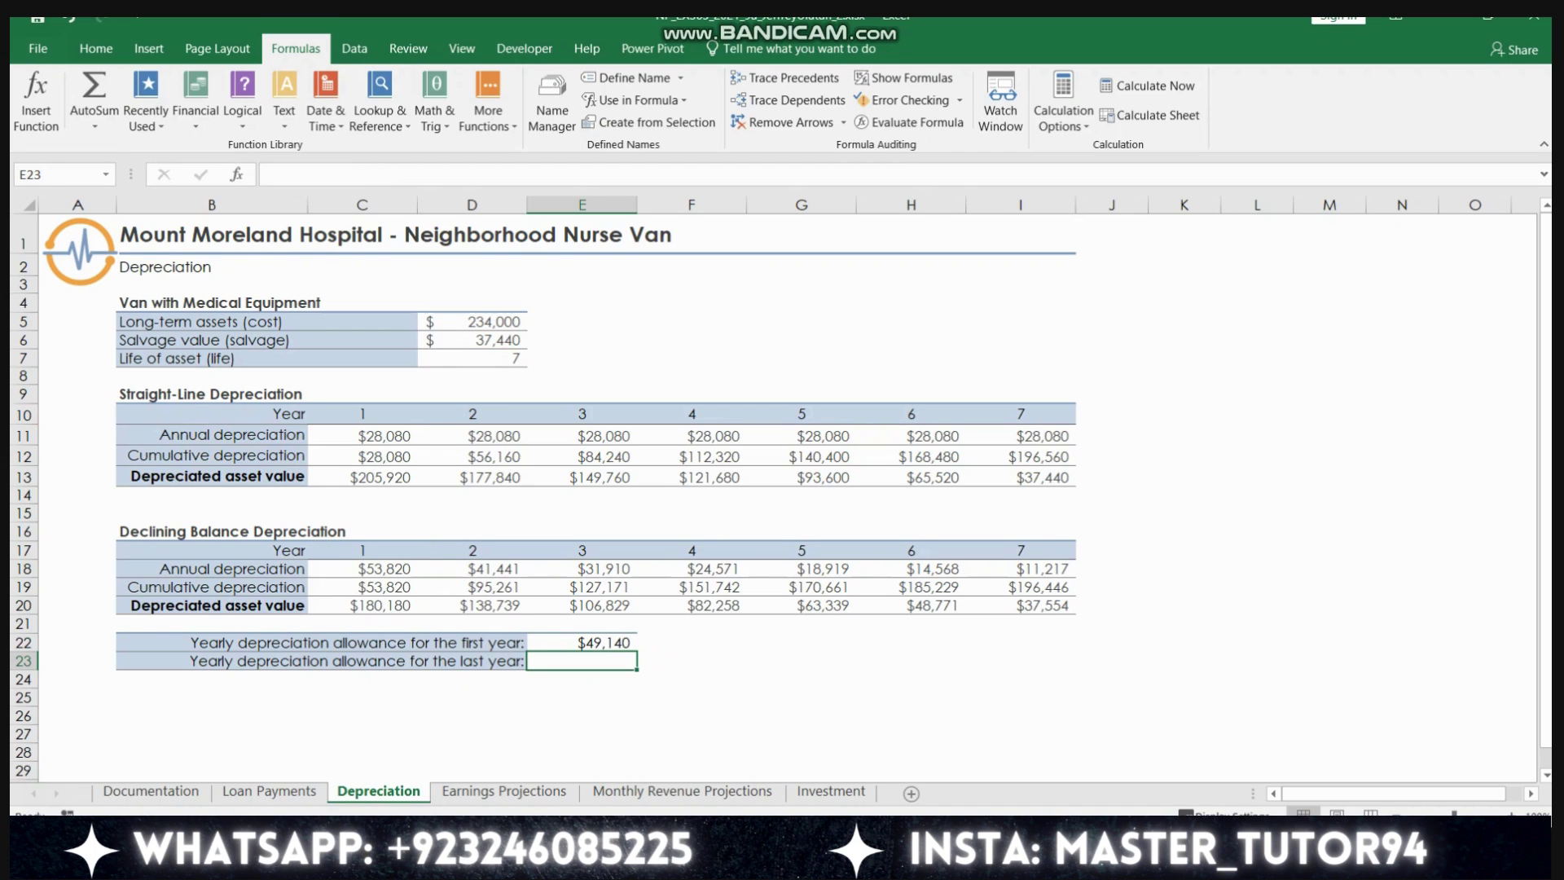
- Calculate the last year's yearly depreciation allowance in E23 with =SYD(D5,D6,D7,I17)
text(=SYD()
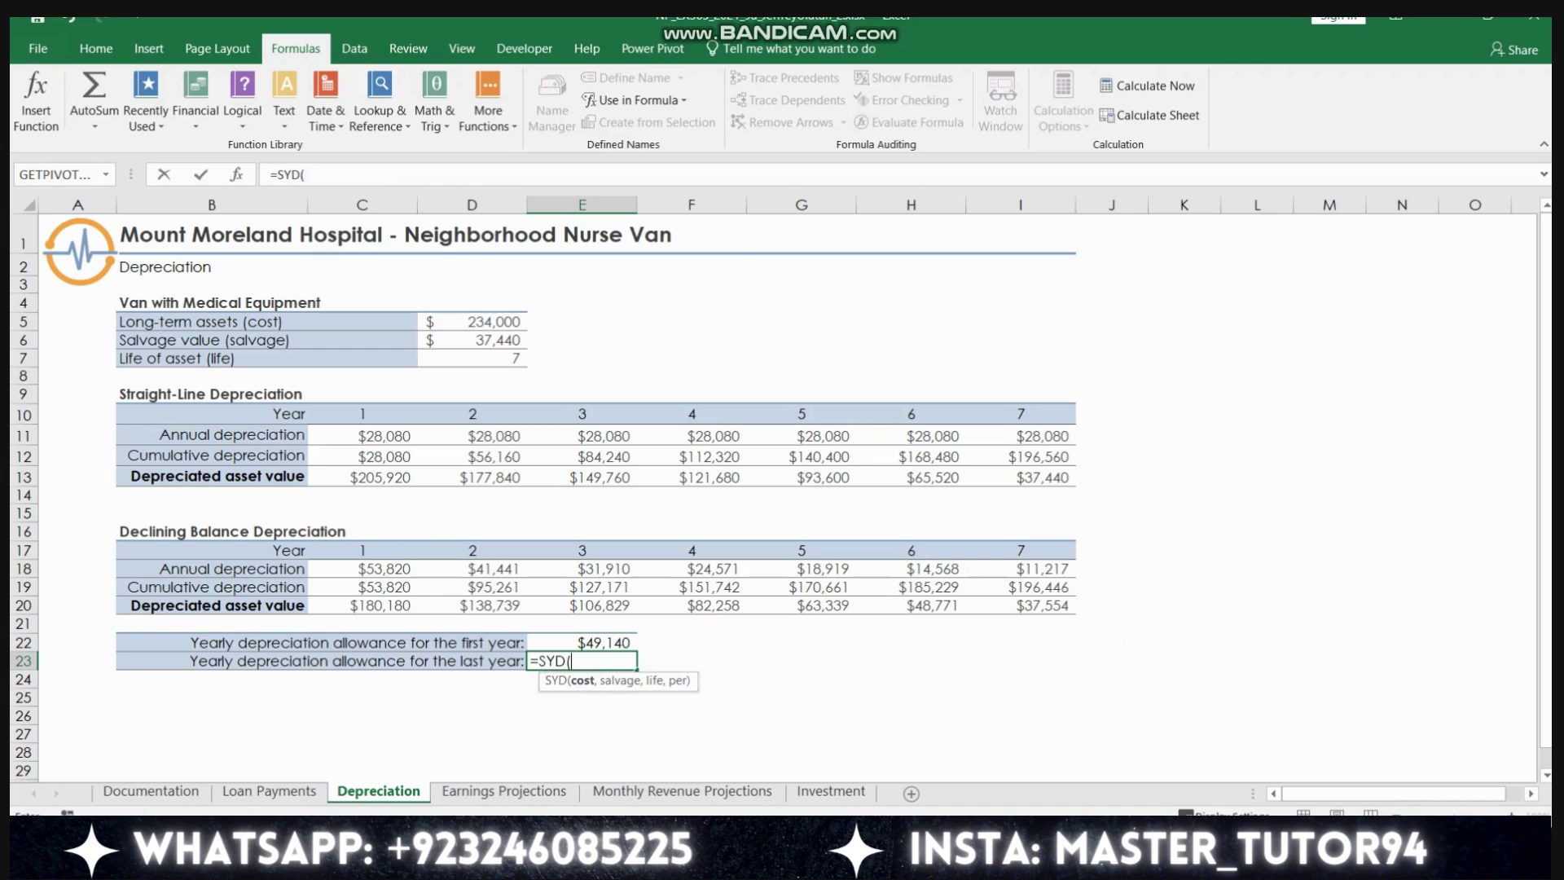
click(472, 321)
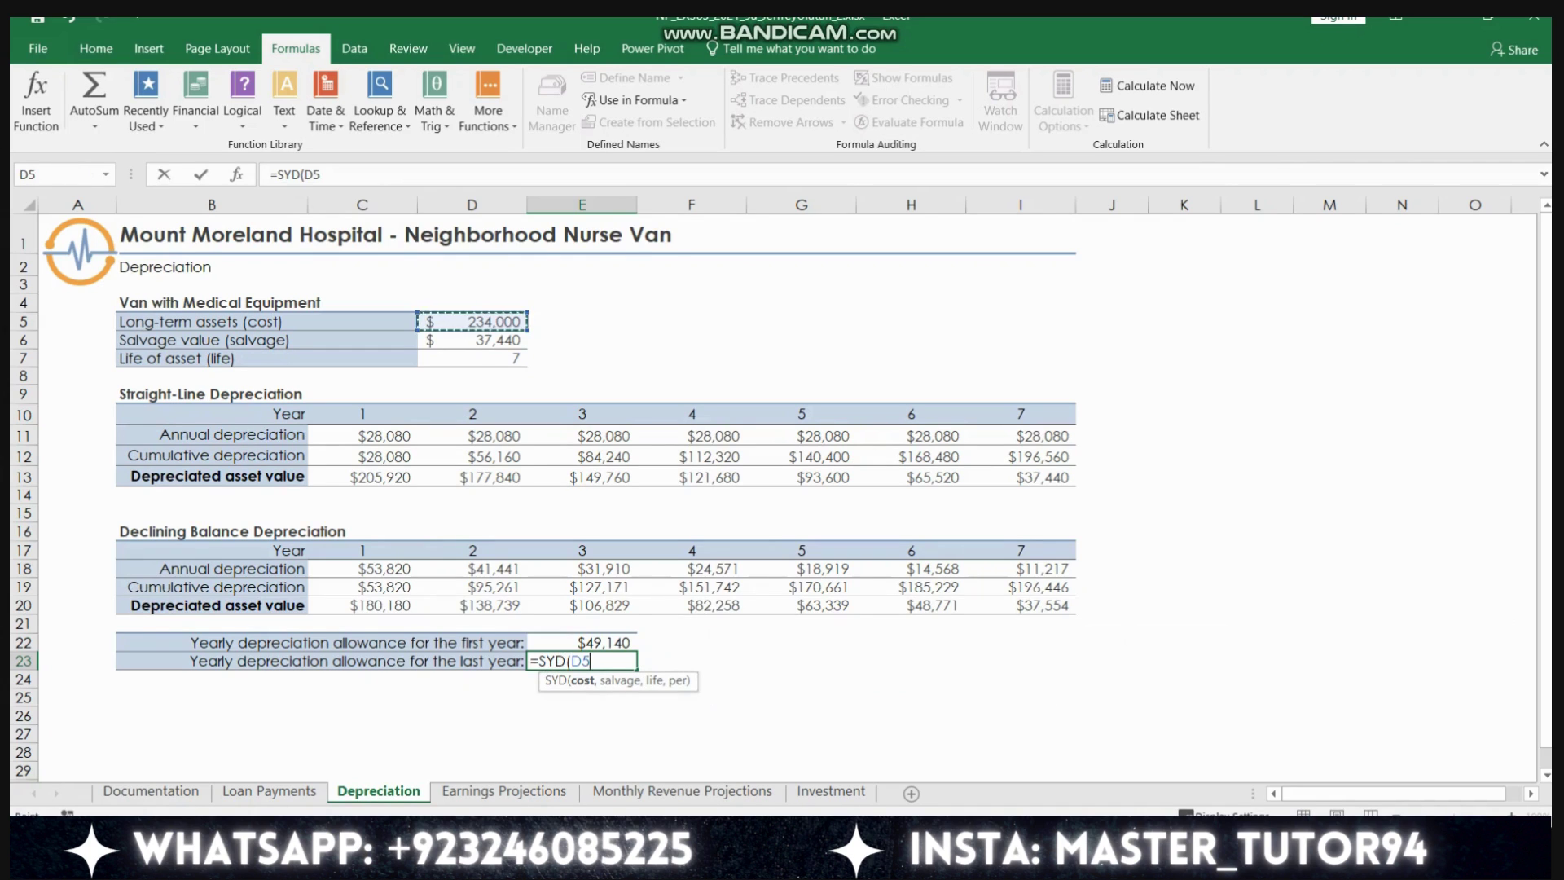
text(,)
click(472, 340)
text(,D6)
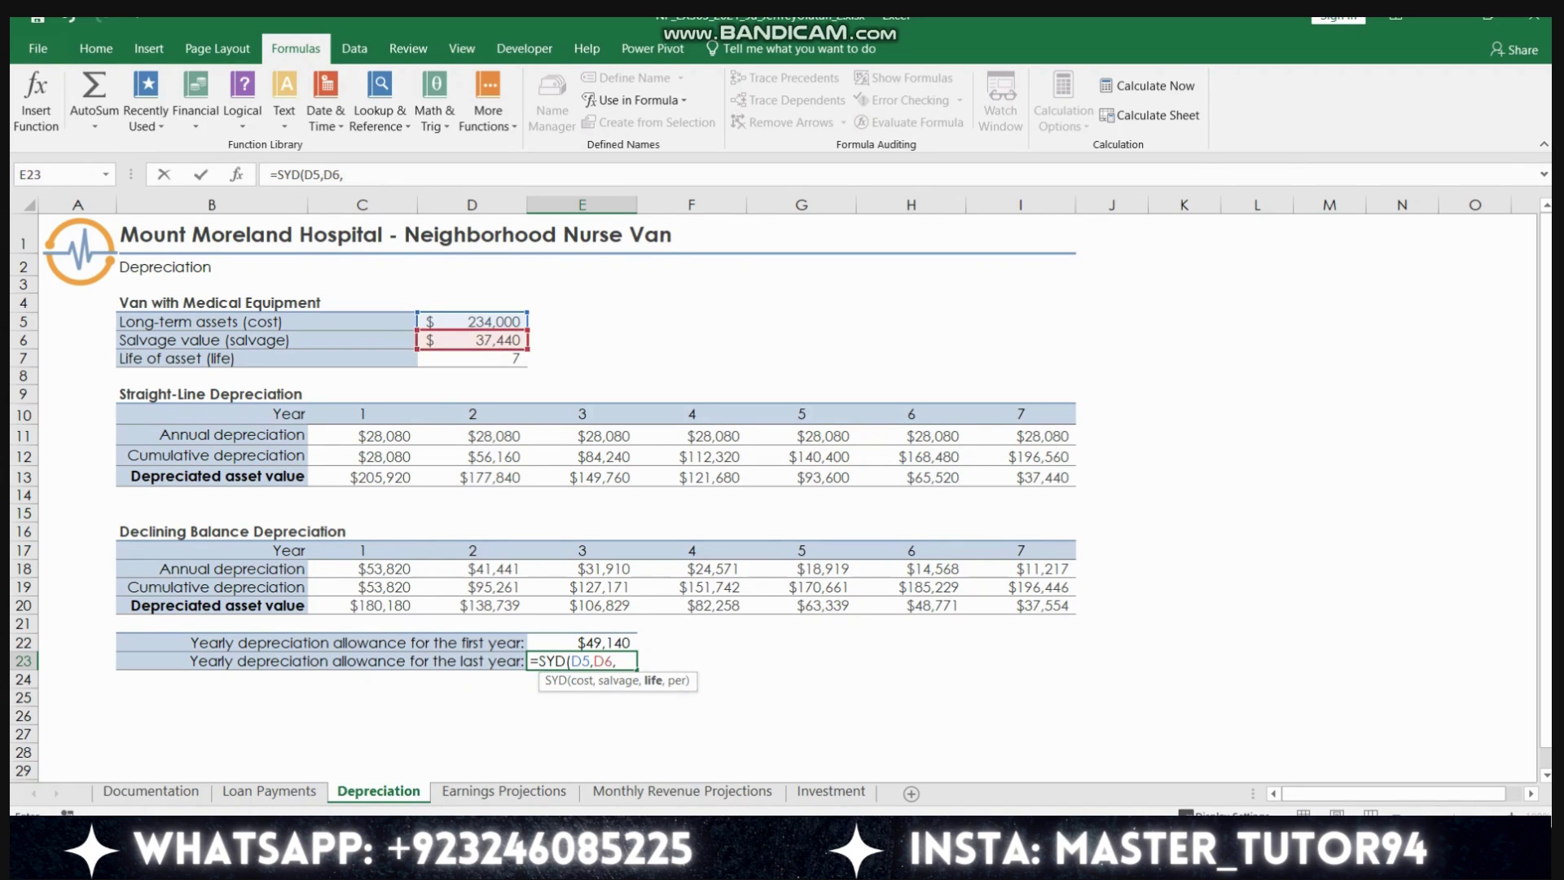
text(,)
click(473, 359)
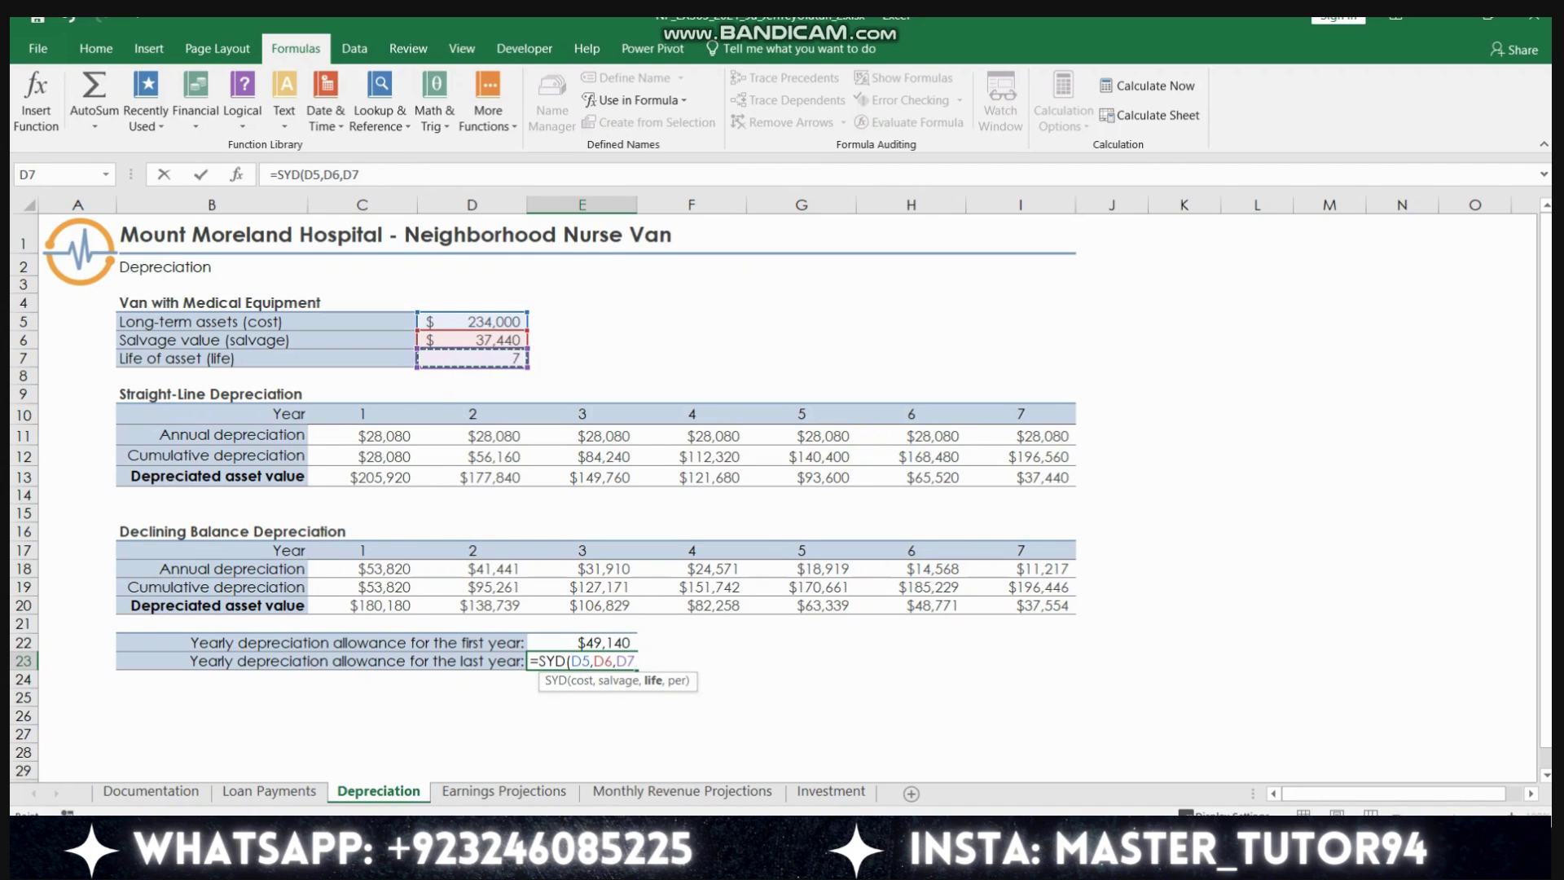
text(,)
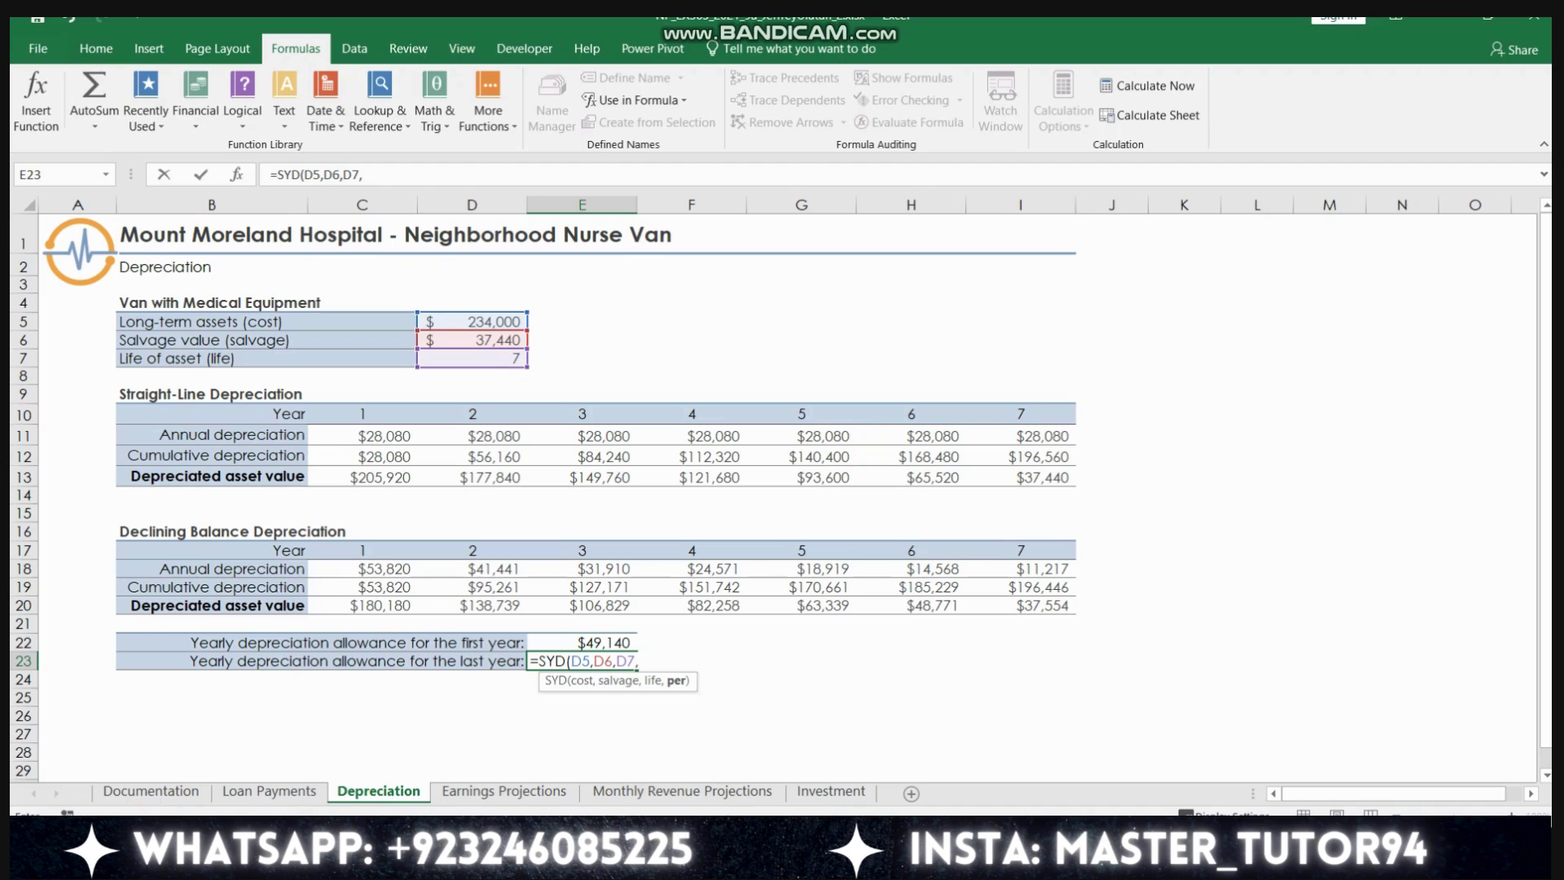
click(1020, 551)
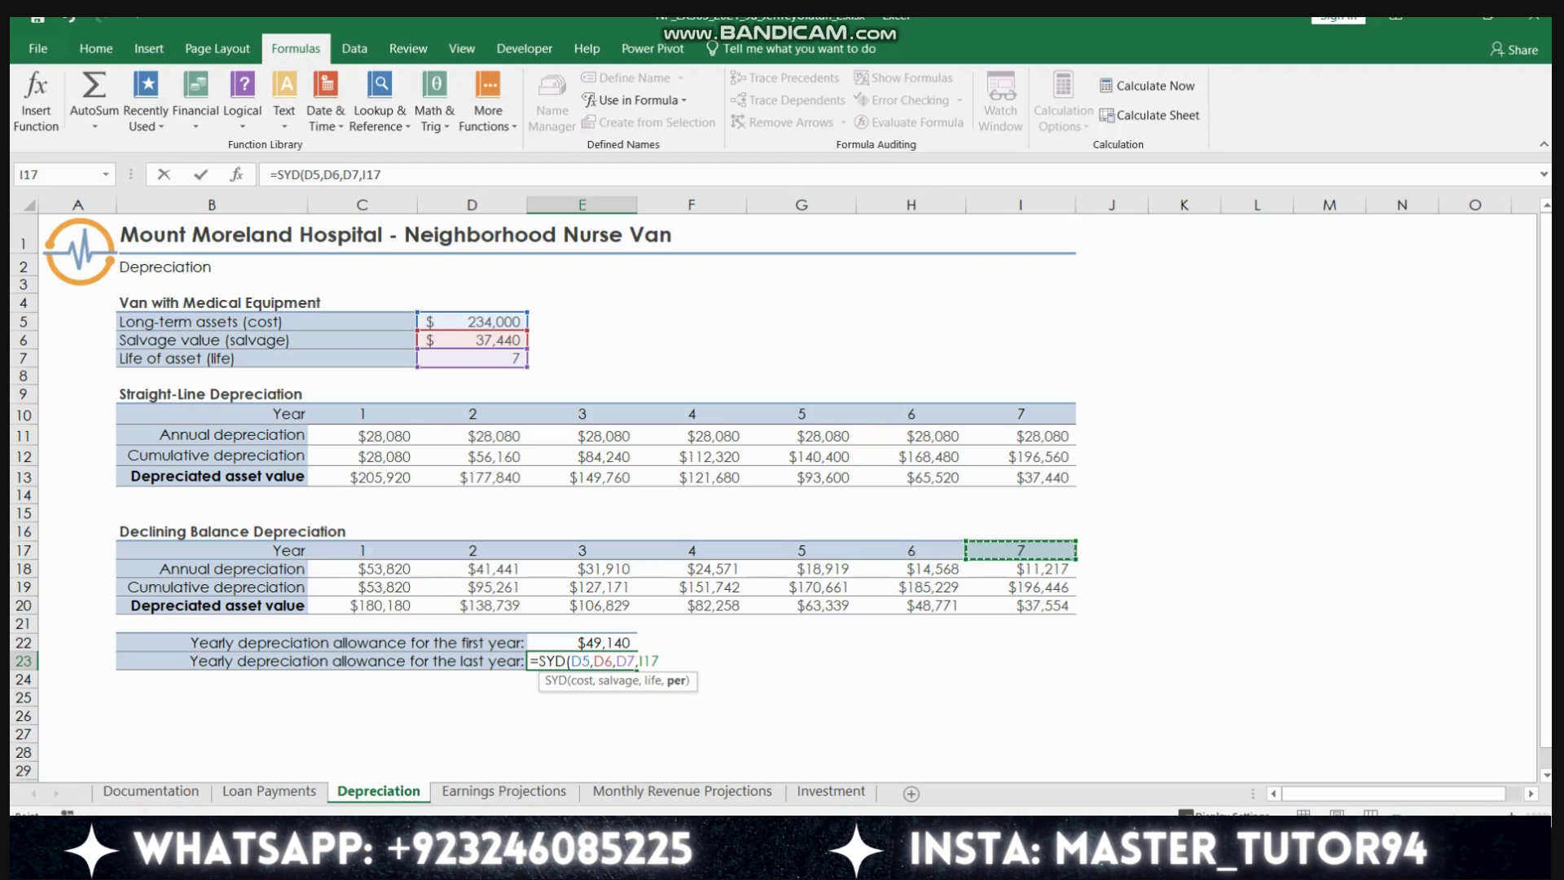
key(Return)
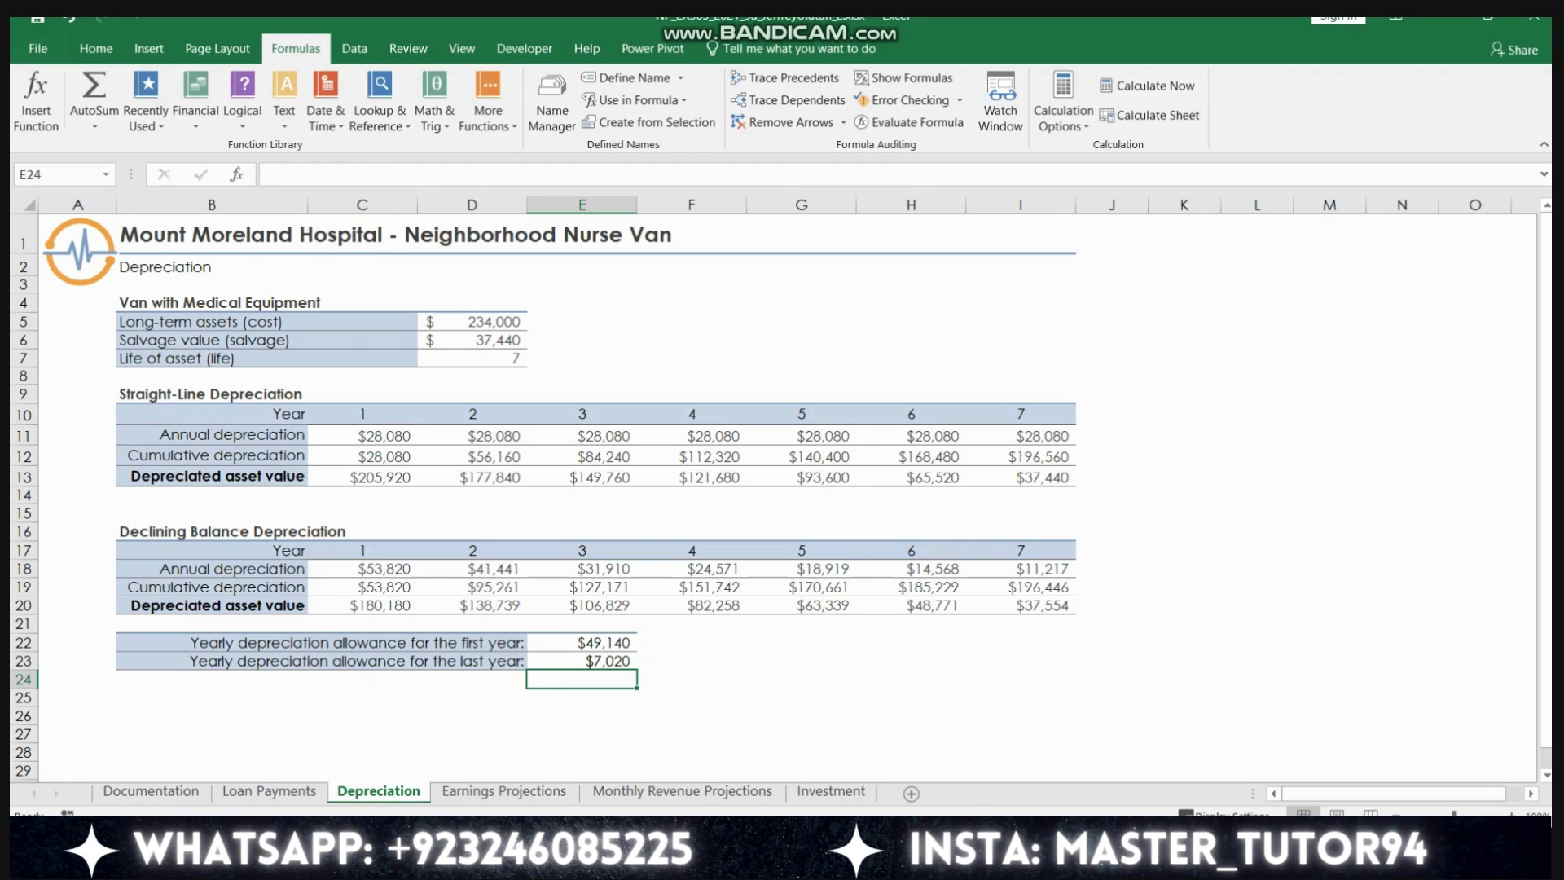
- On the Earnings Projections sheet, fill Municipal grants in C5:G5 with a Linear series along the row, using the Trend option
key(ctrl+Page_Down)
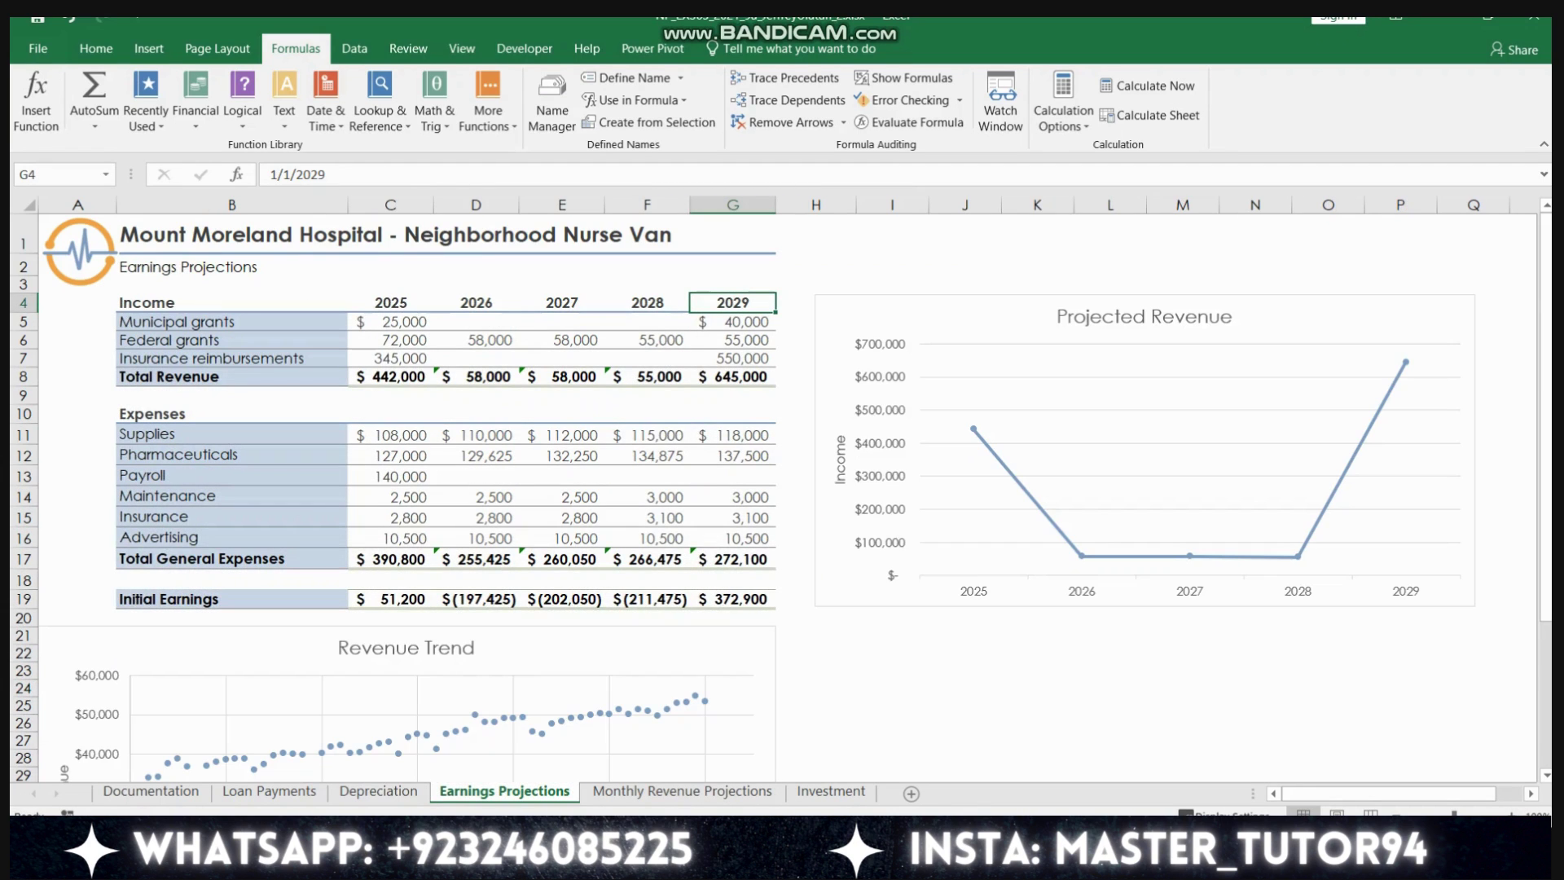
key(alt+Tab)
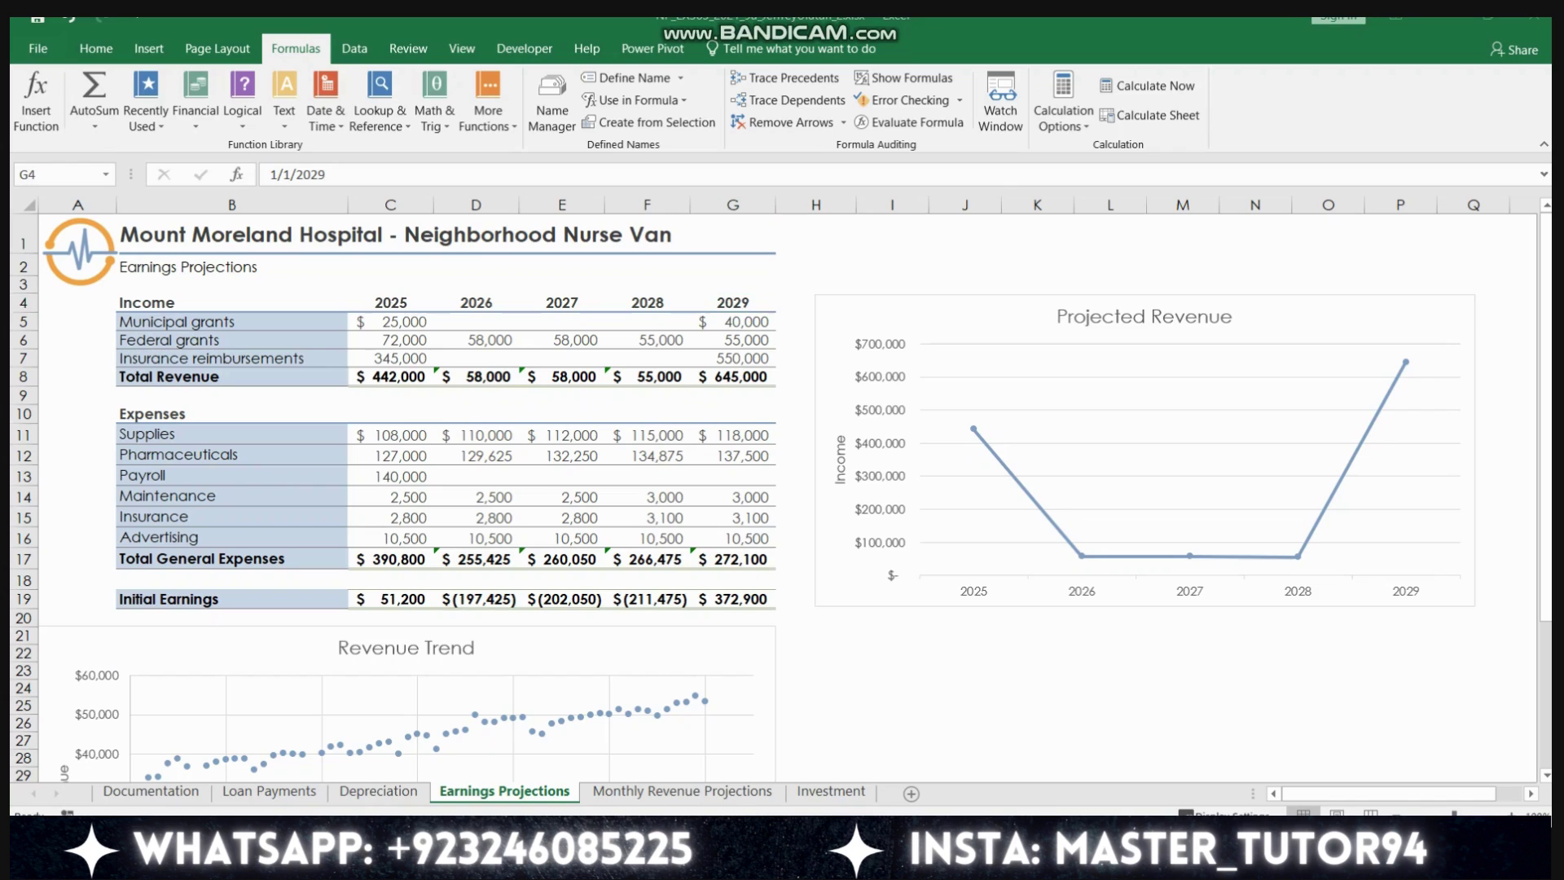
drag(391, 322, 733, 323)
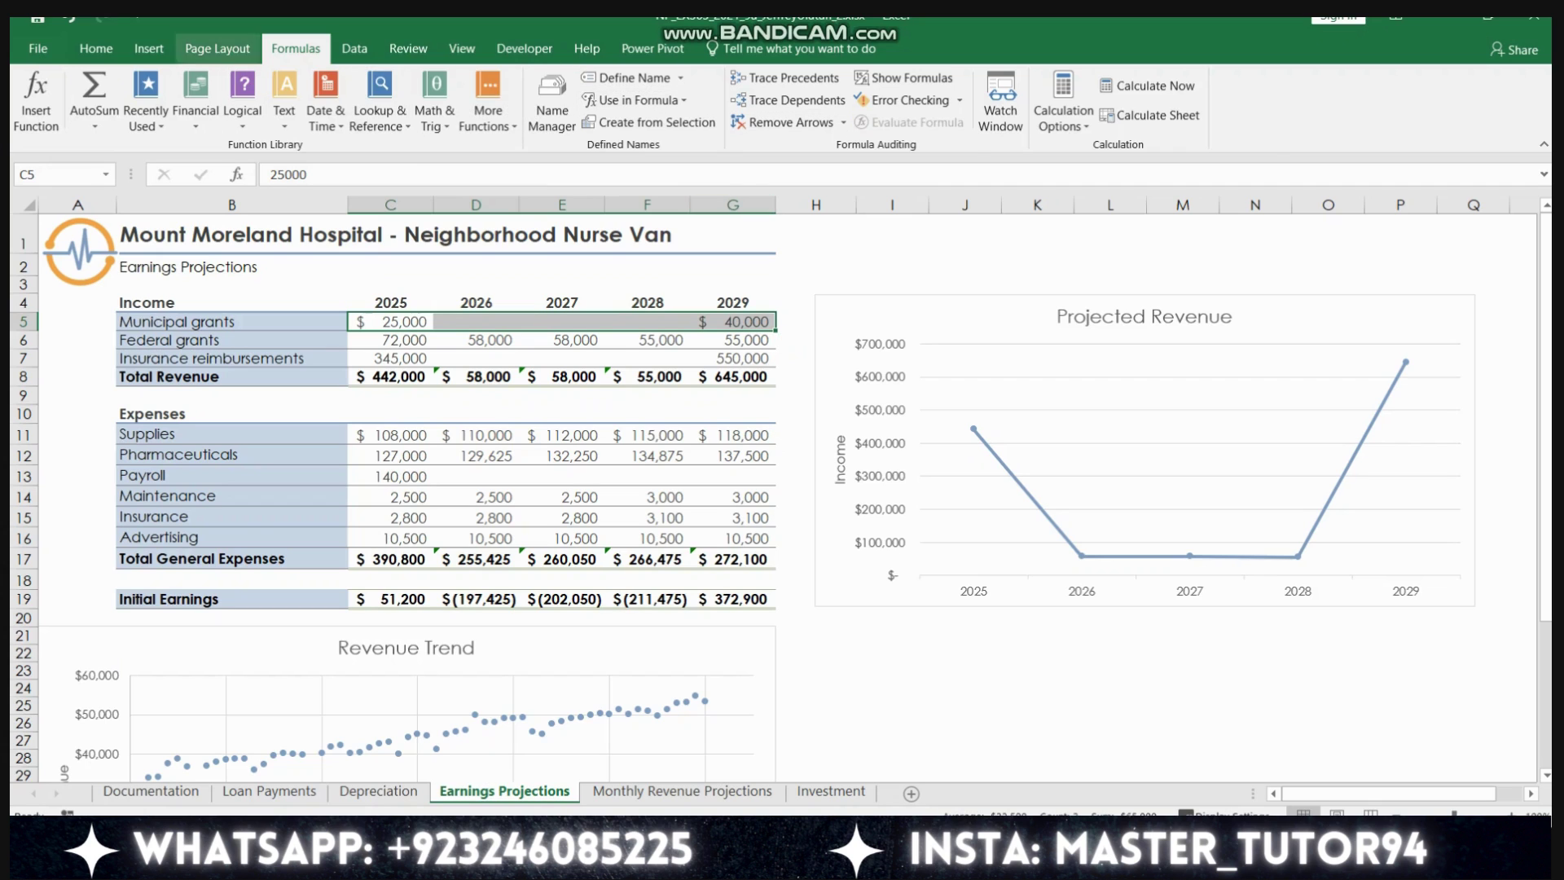
click(96, 48)
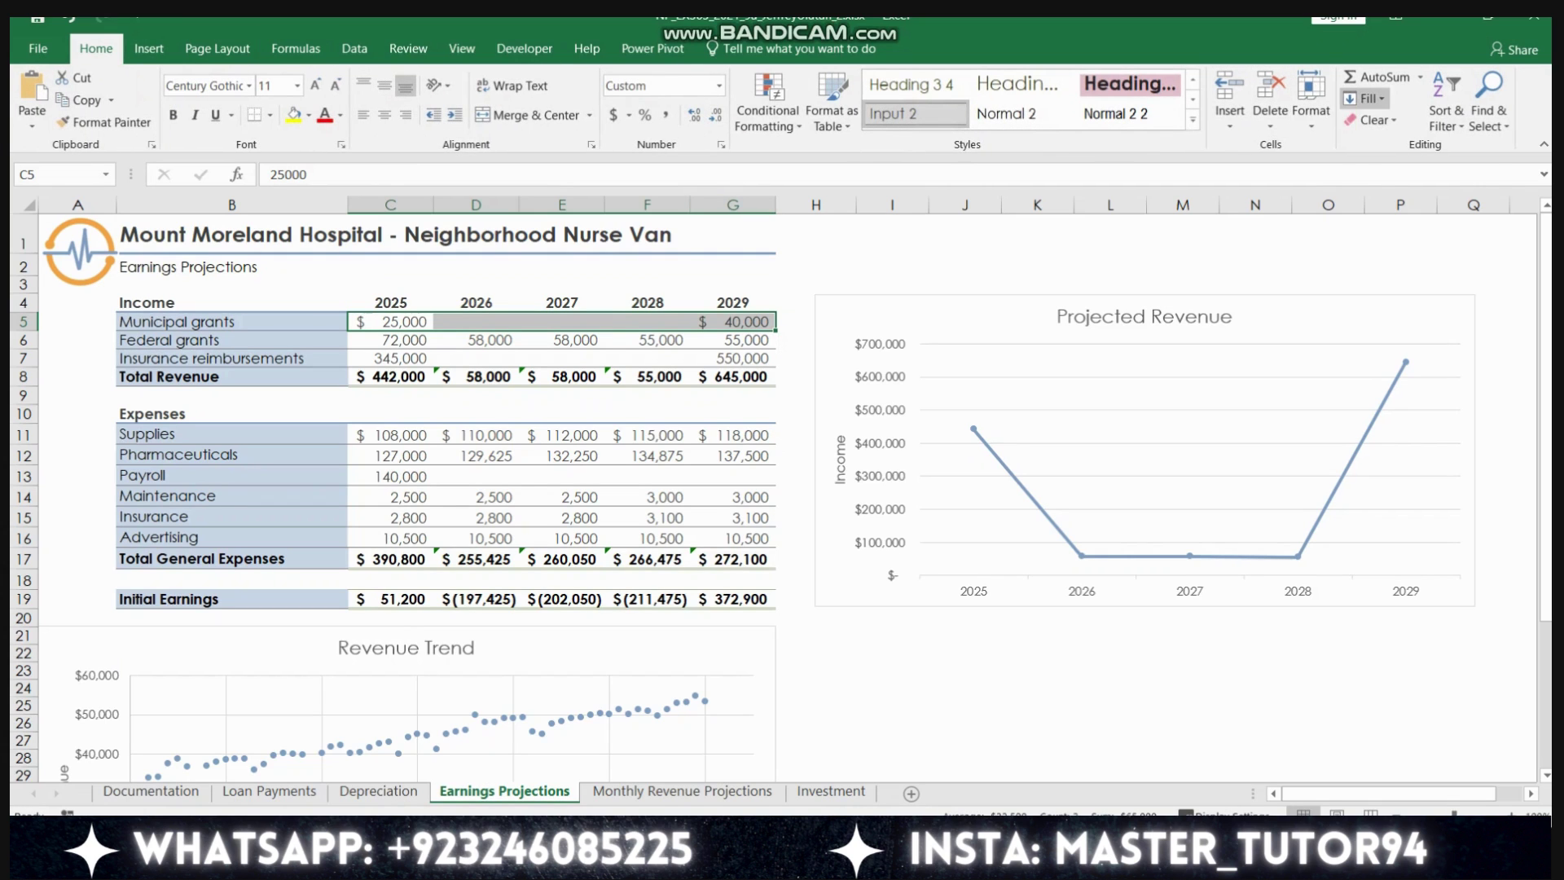
click(1365, 98)
click(1389, 242)
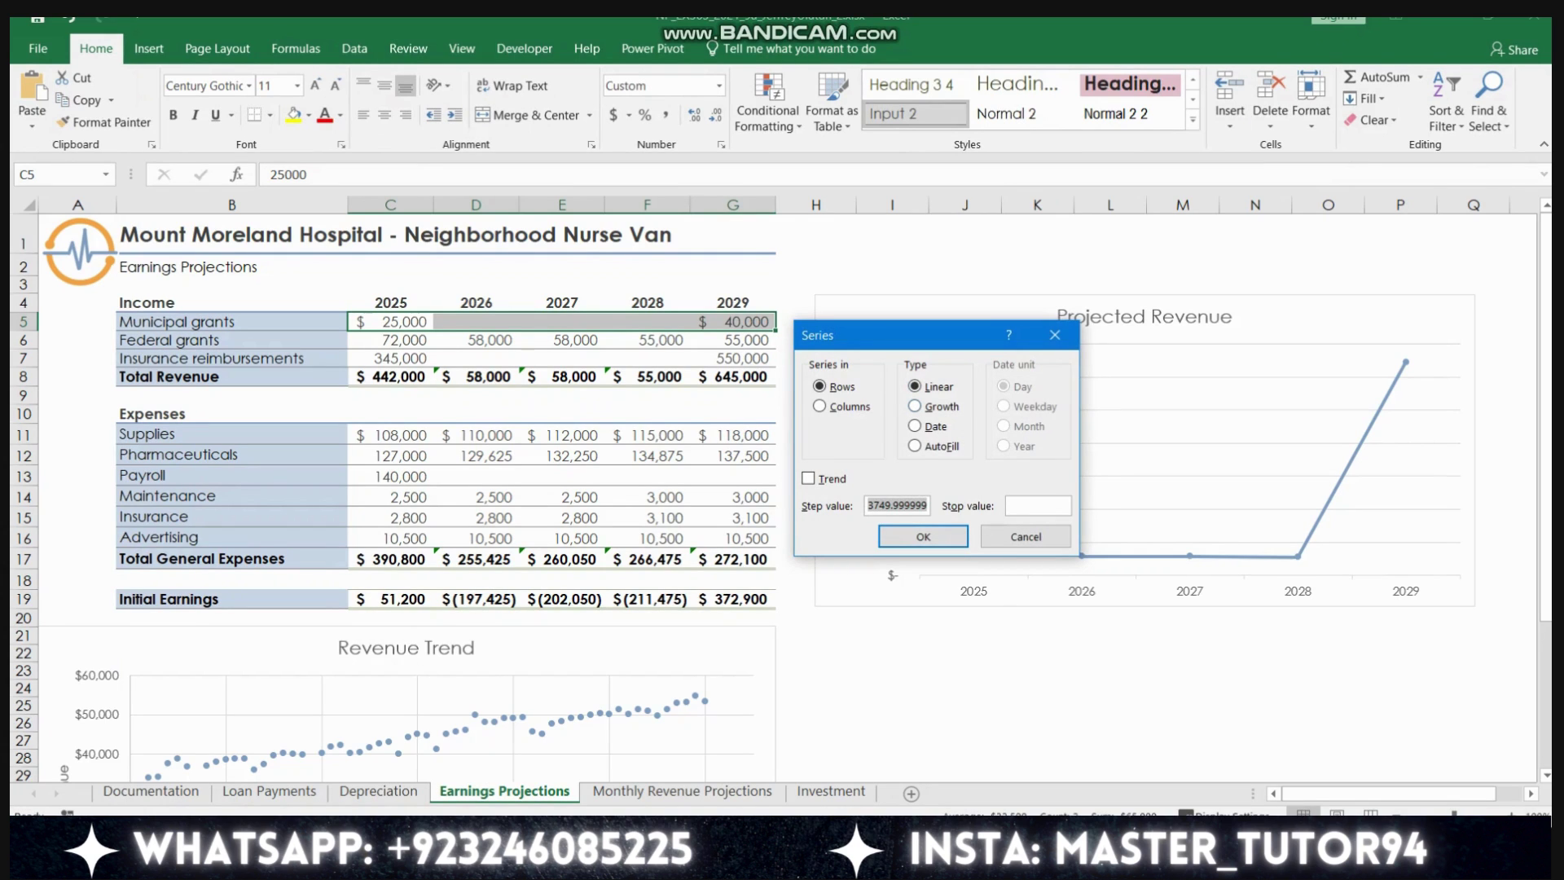
click(808, 478)
click(912, 534)
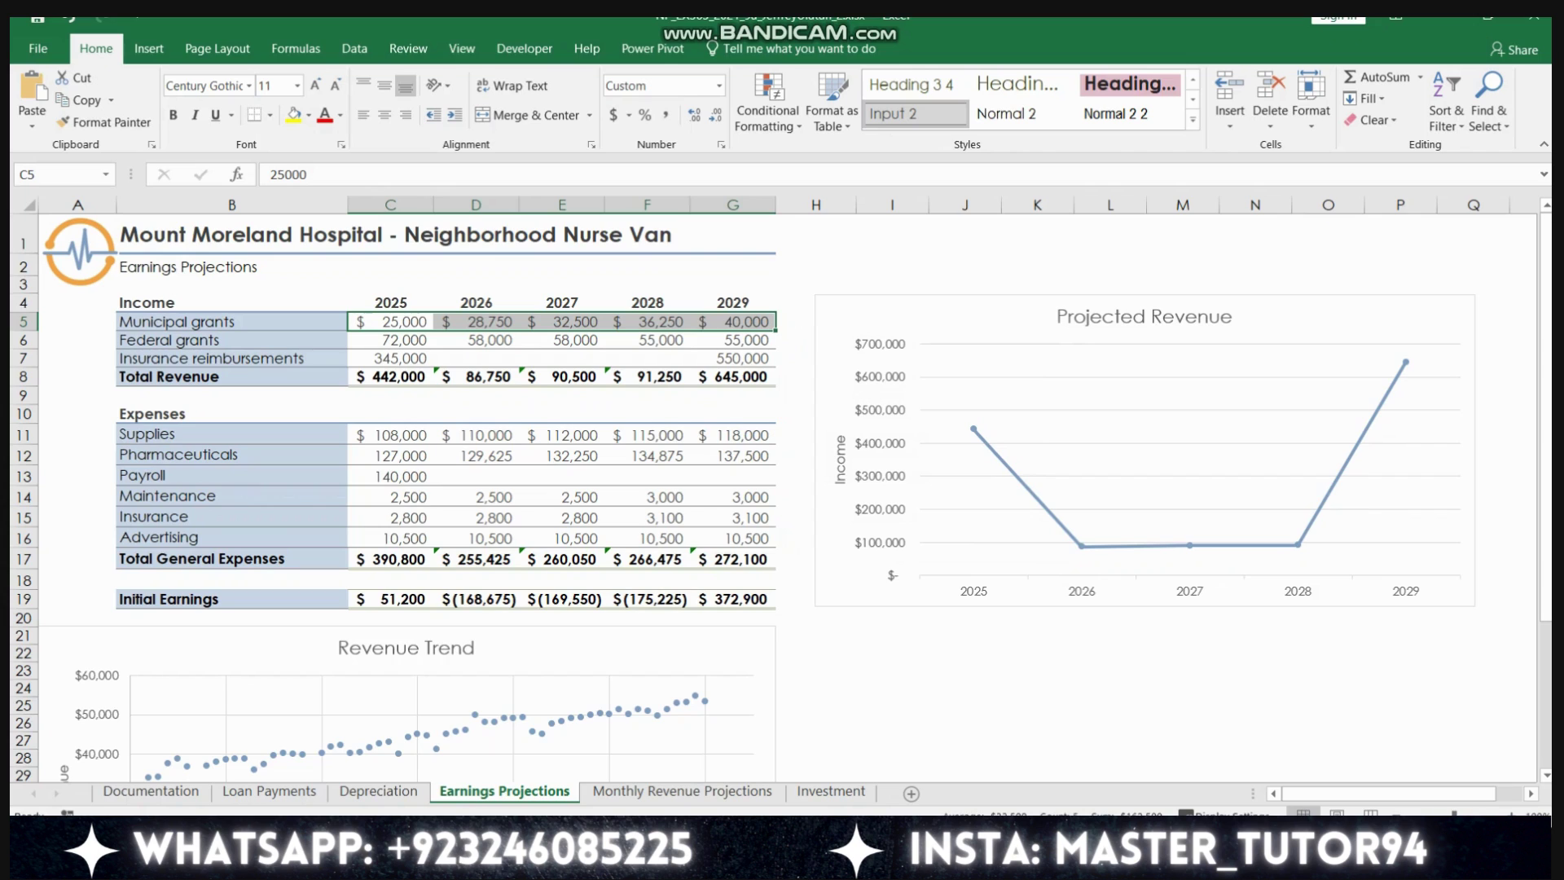
- Fill Insurance reimbursements in C7:G7 with a Growth series along the row, using the Trend option
drag(390, 358, 780, 373)
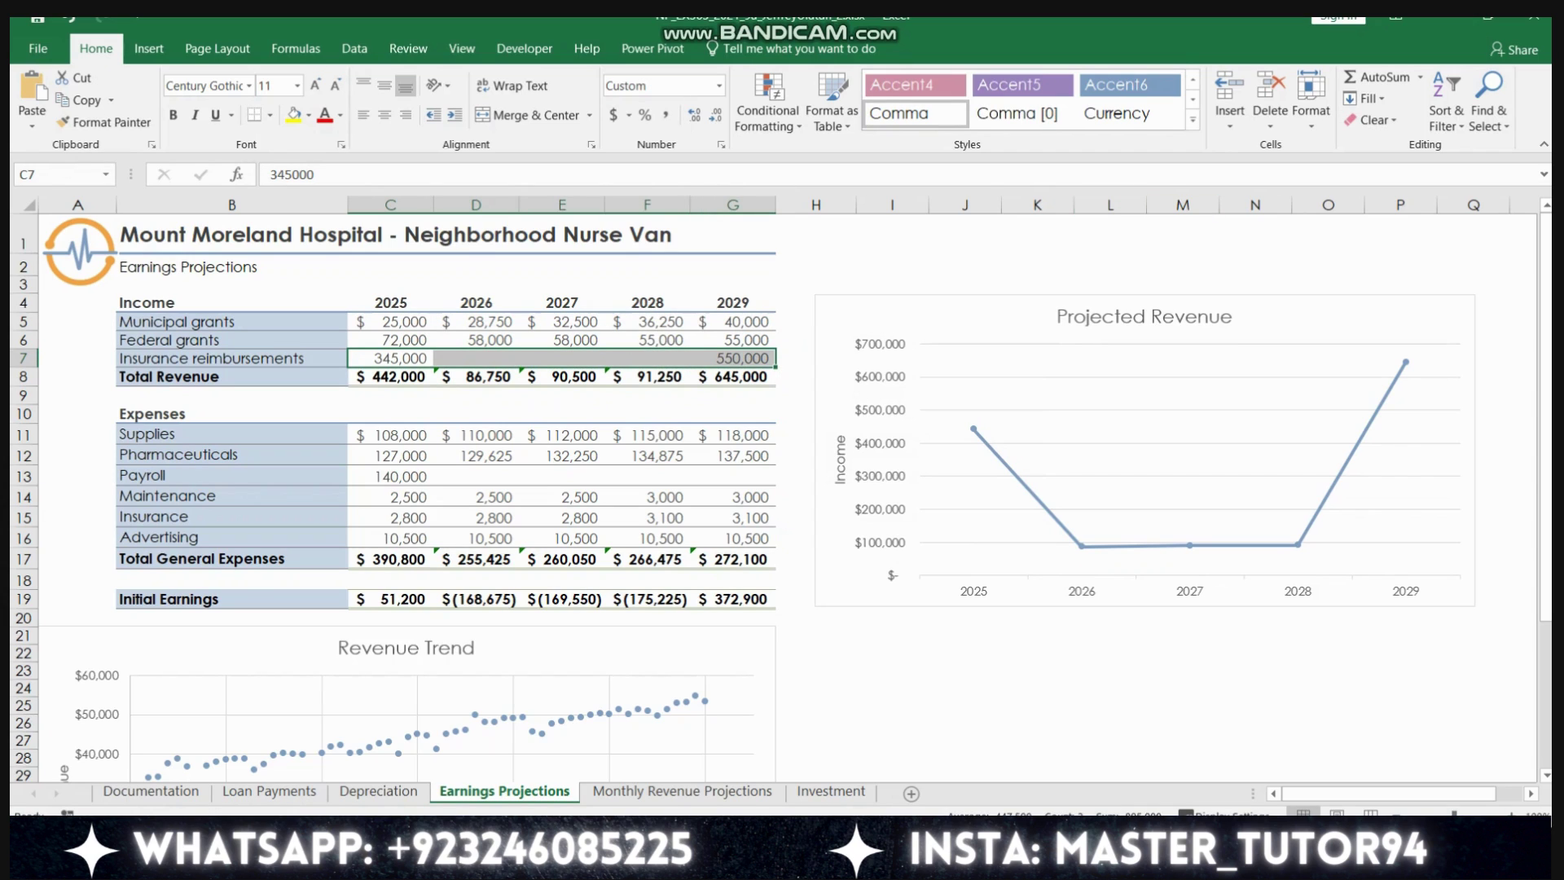
click(1358, 99)
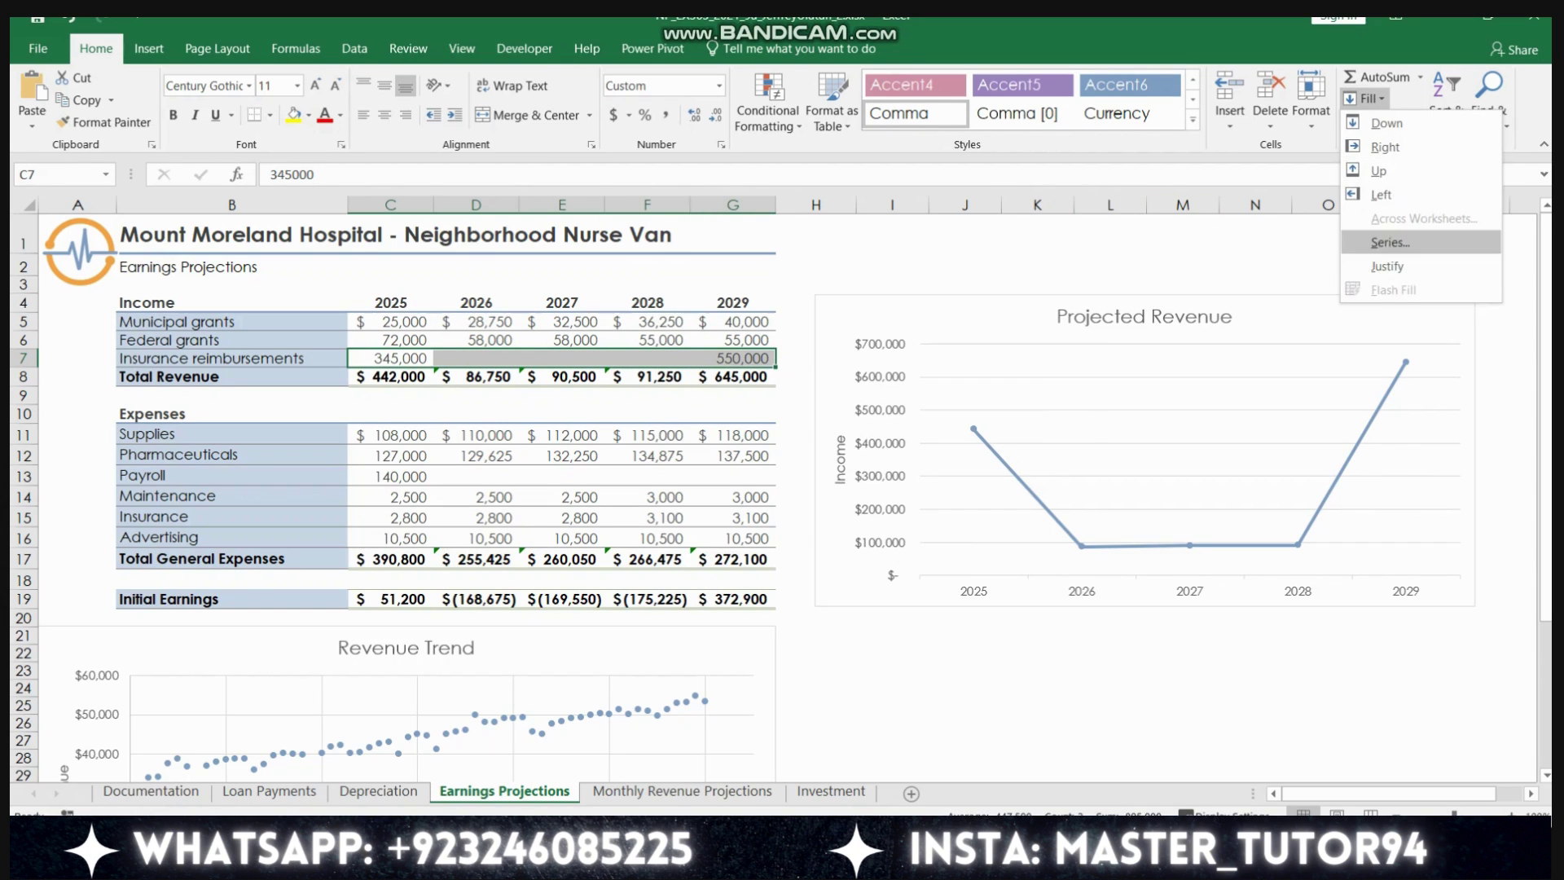
click(1377, 242)
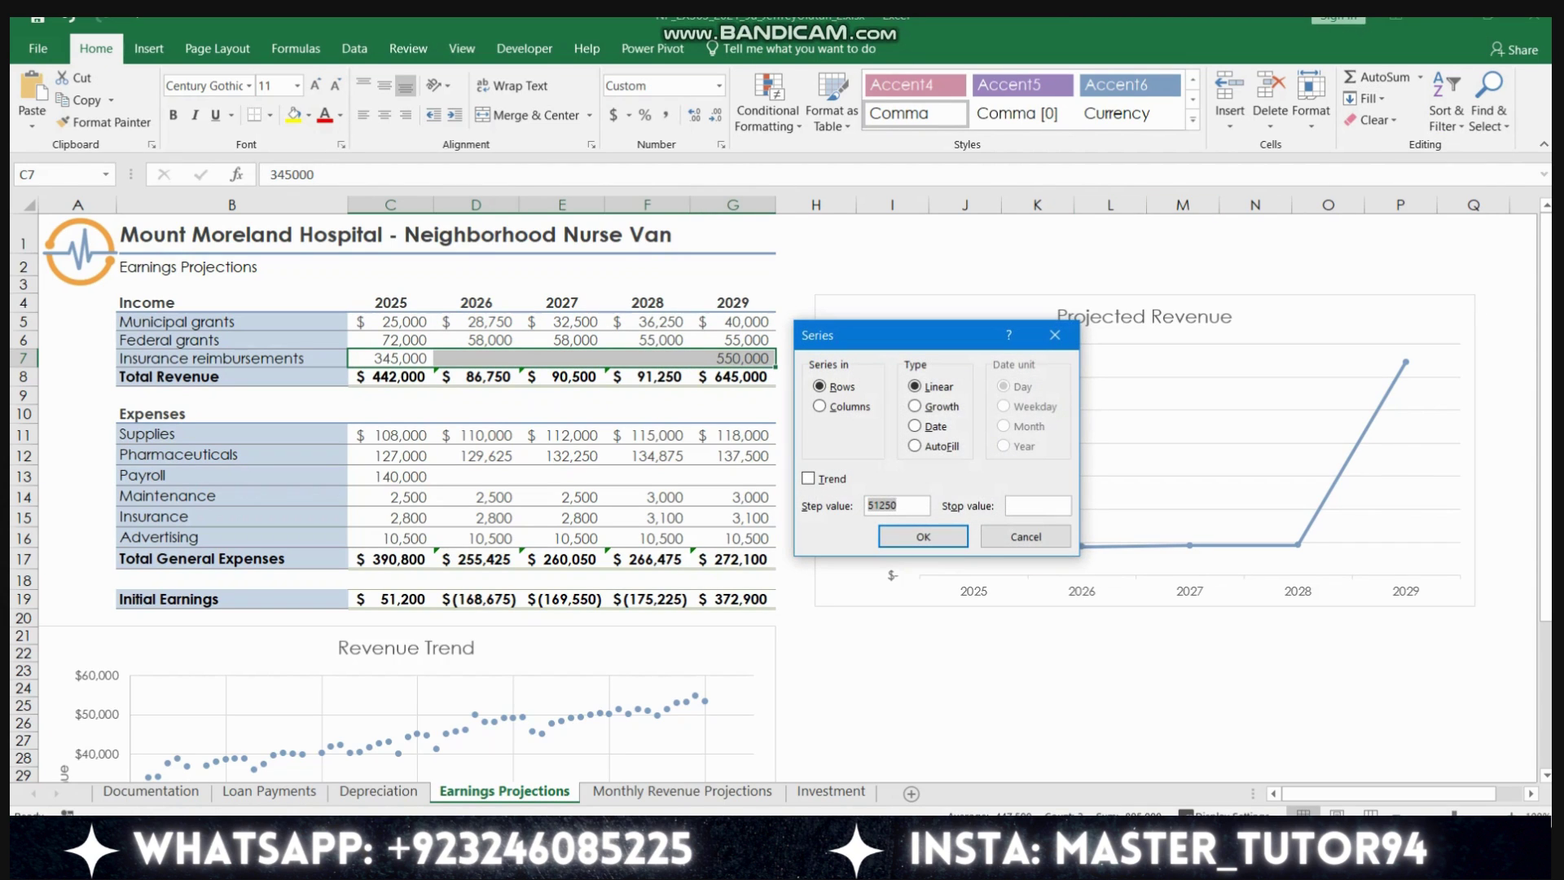
key(alt+g)
click(808, 478)
click(922, 536)
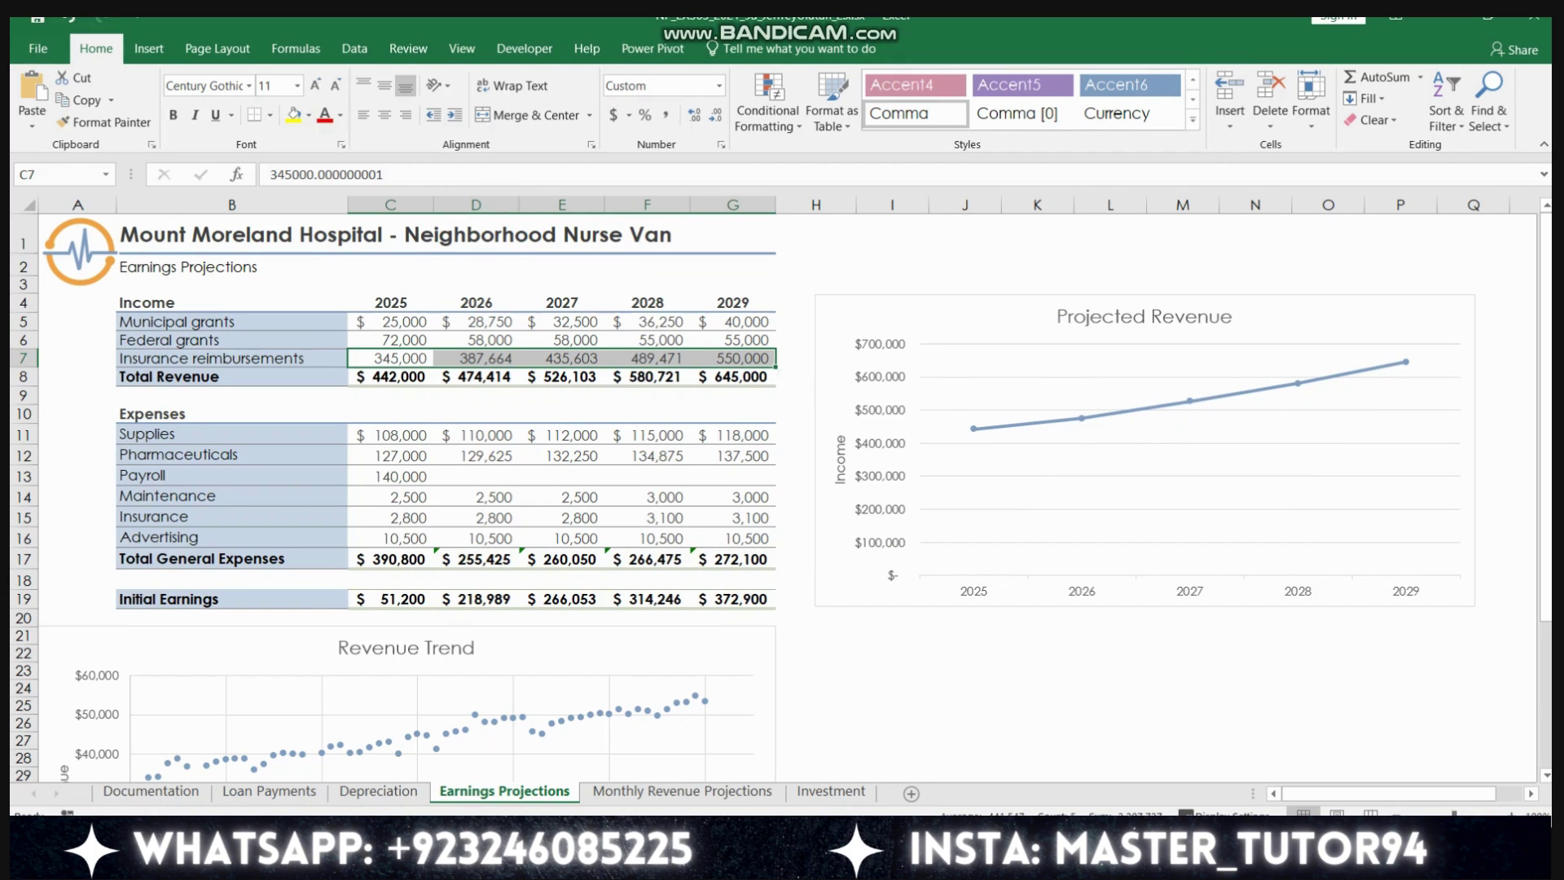
- Fill the Payroll row C13:G13 with a Growth series that carries the 2025 amount of 140,000 through 2029
click(391, 476)
drag(391, 475, 733, 475)
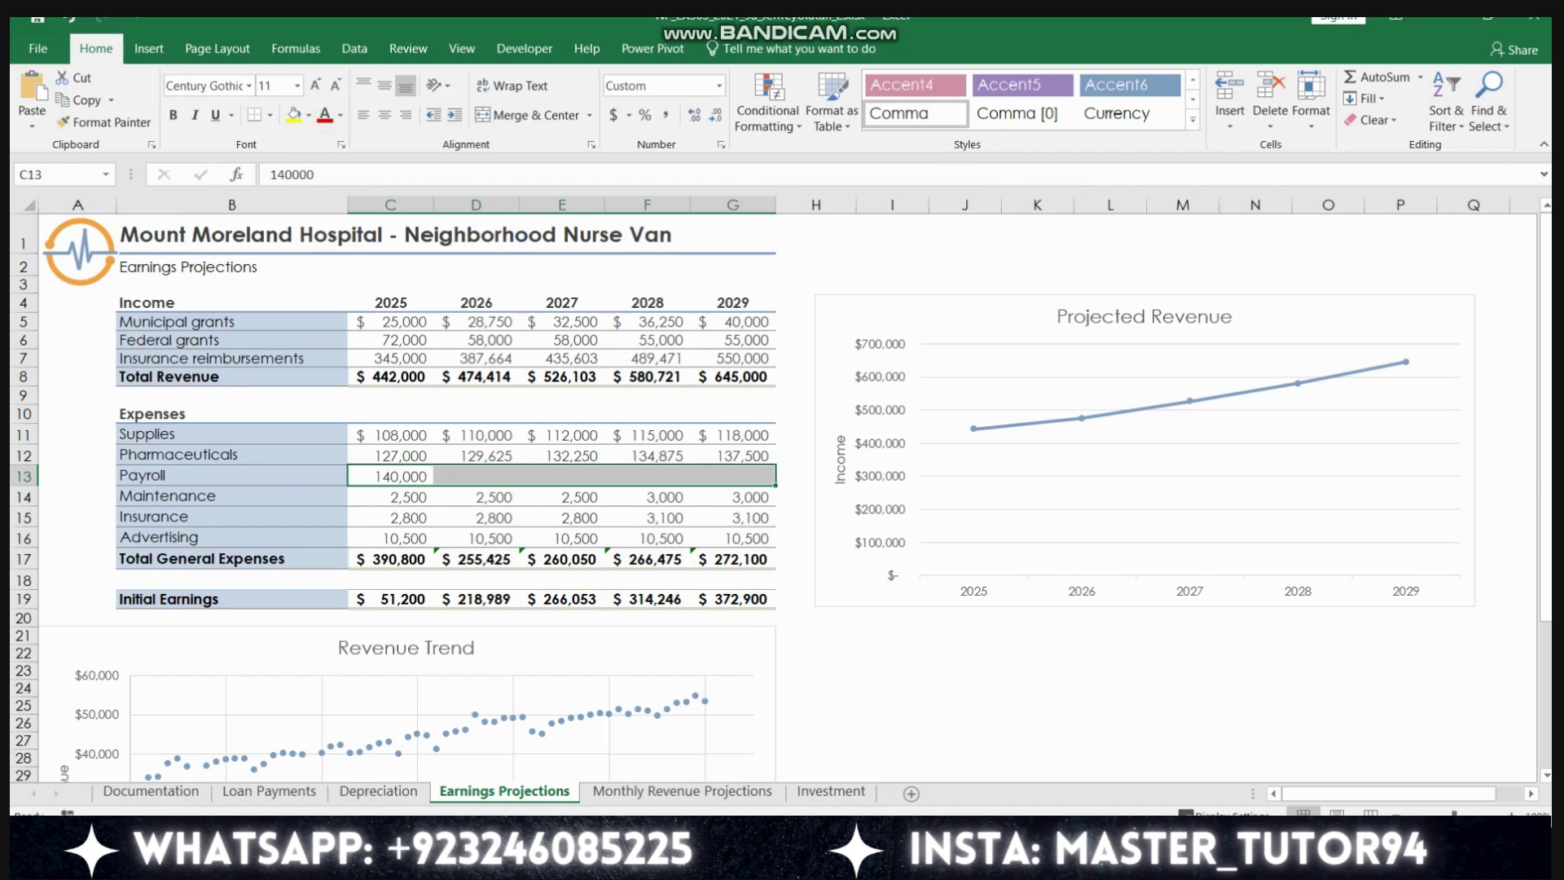
click(1371, 98)
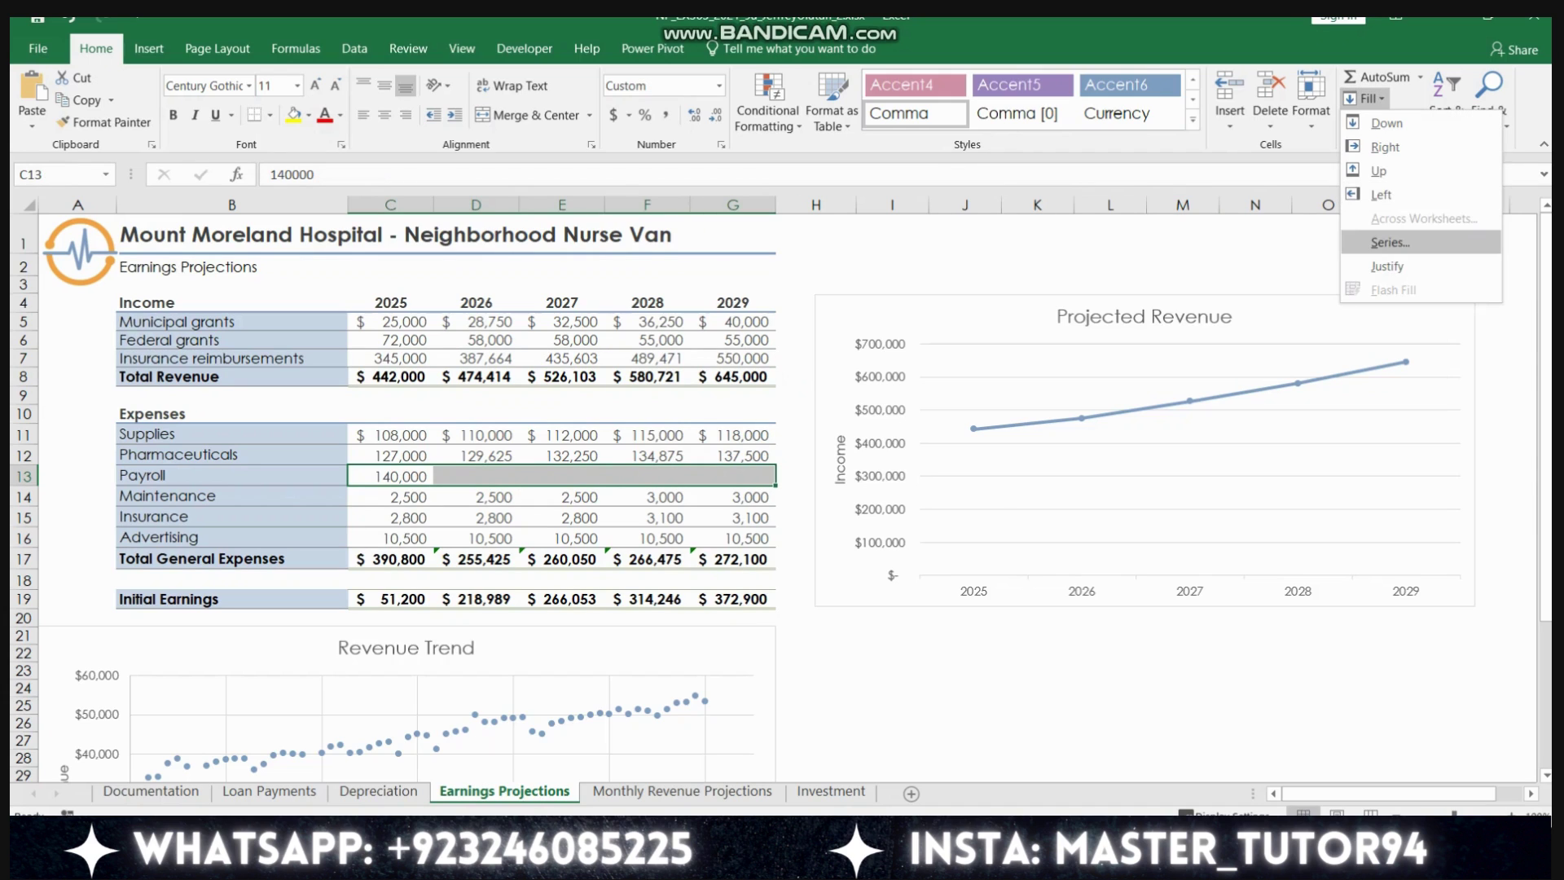
click(1388, 242)
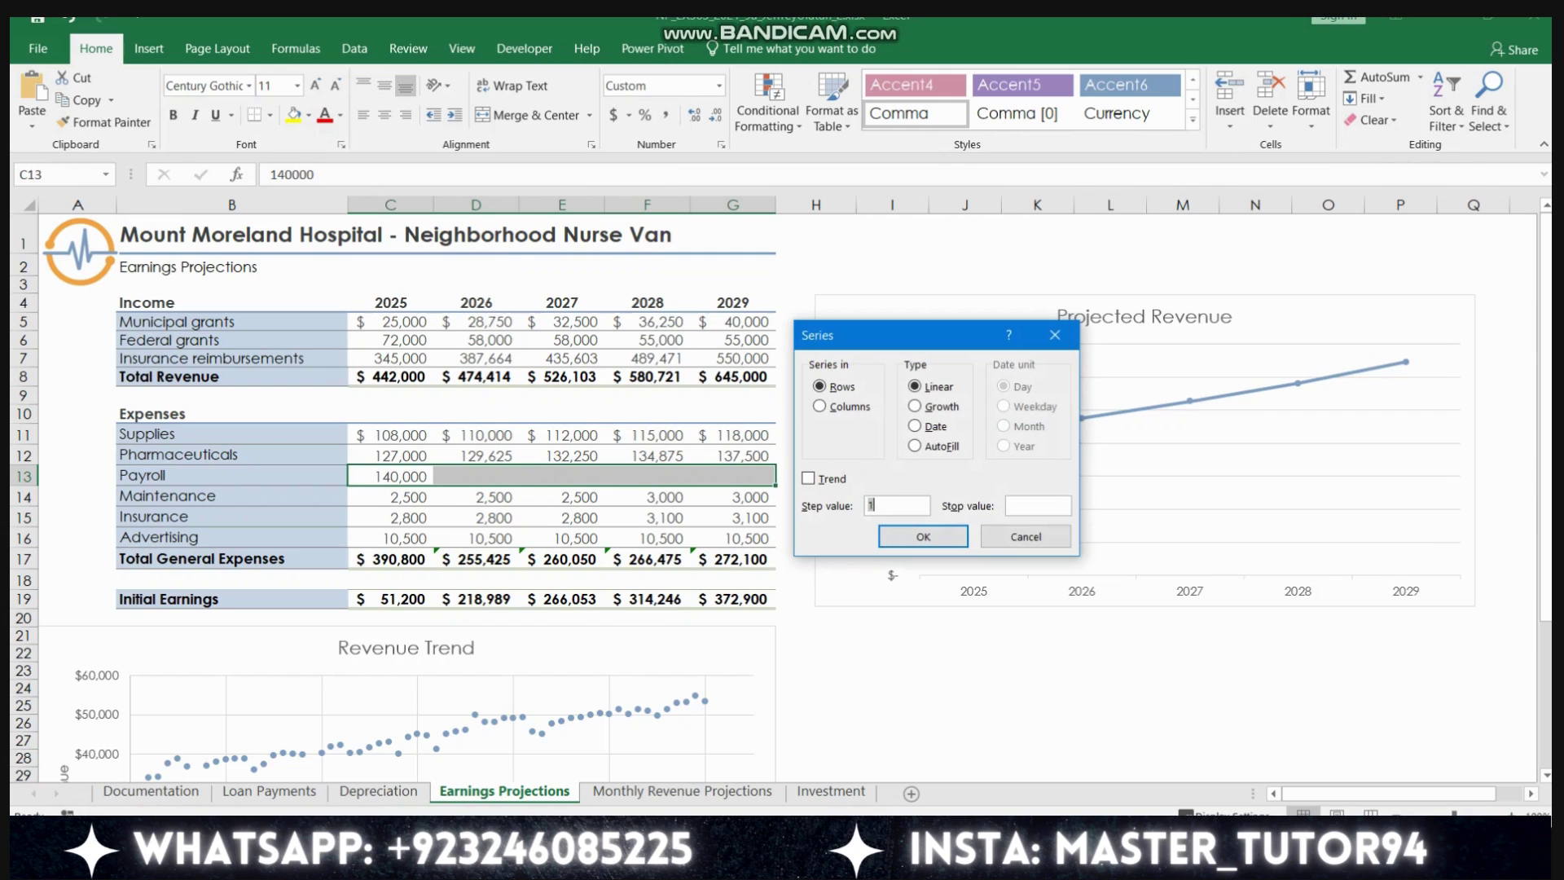
click(935, 406)
double_click(871, 506)
text(1.05)
click(922, 536)
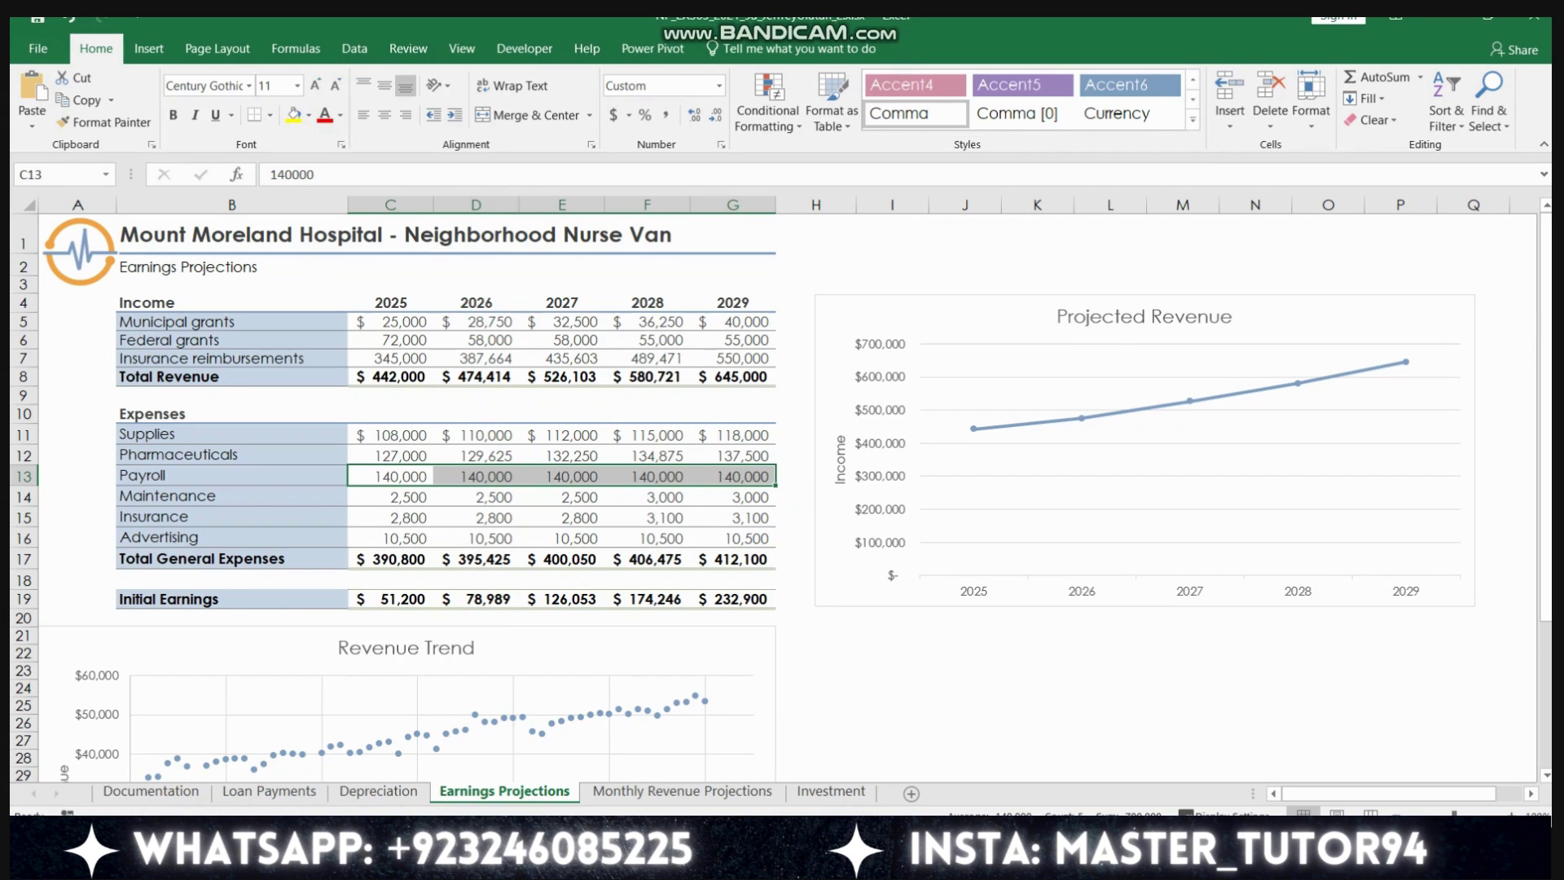
- Add a Linear trendline to the Projected Revenue chart
click(1336, 317)
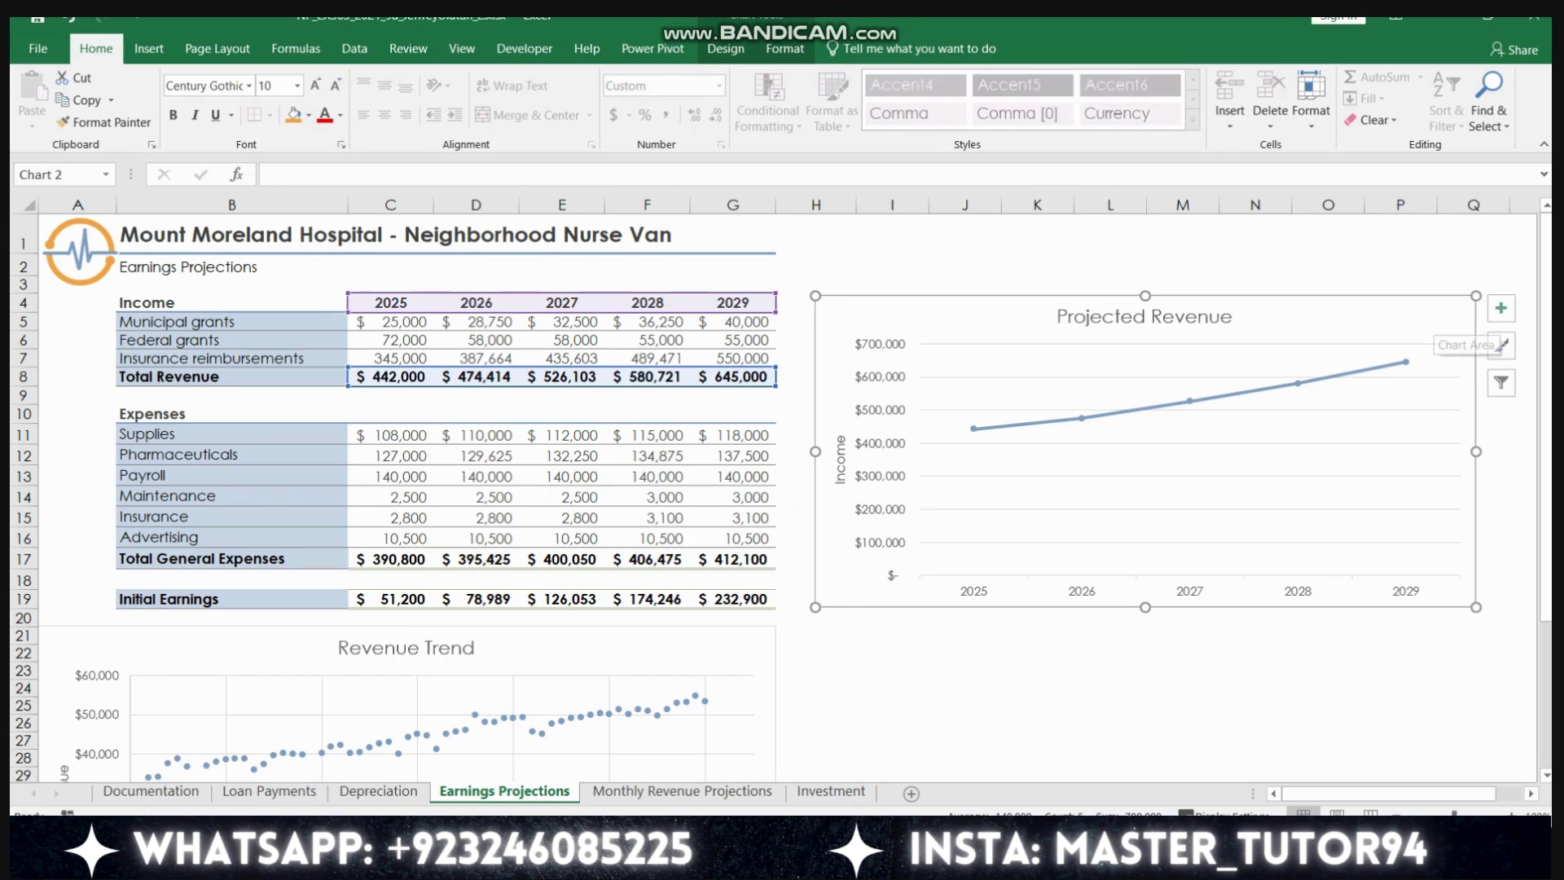
click(1501, 308)
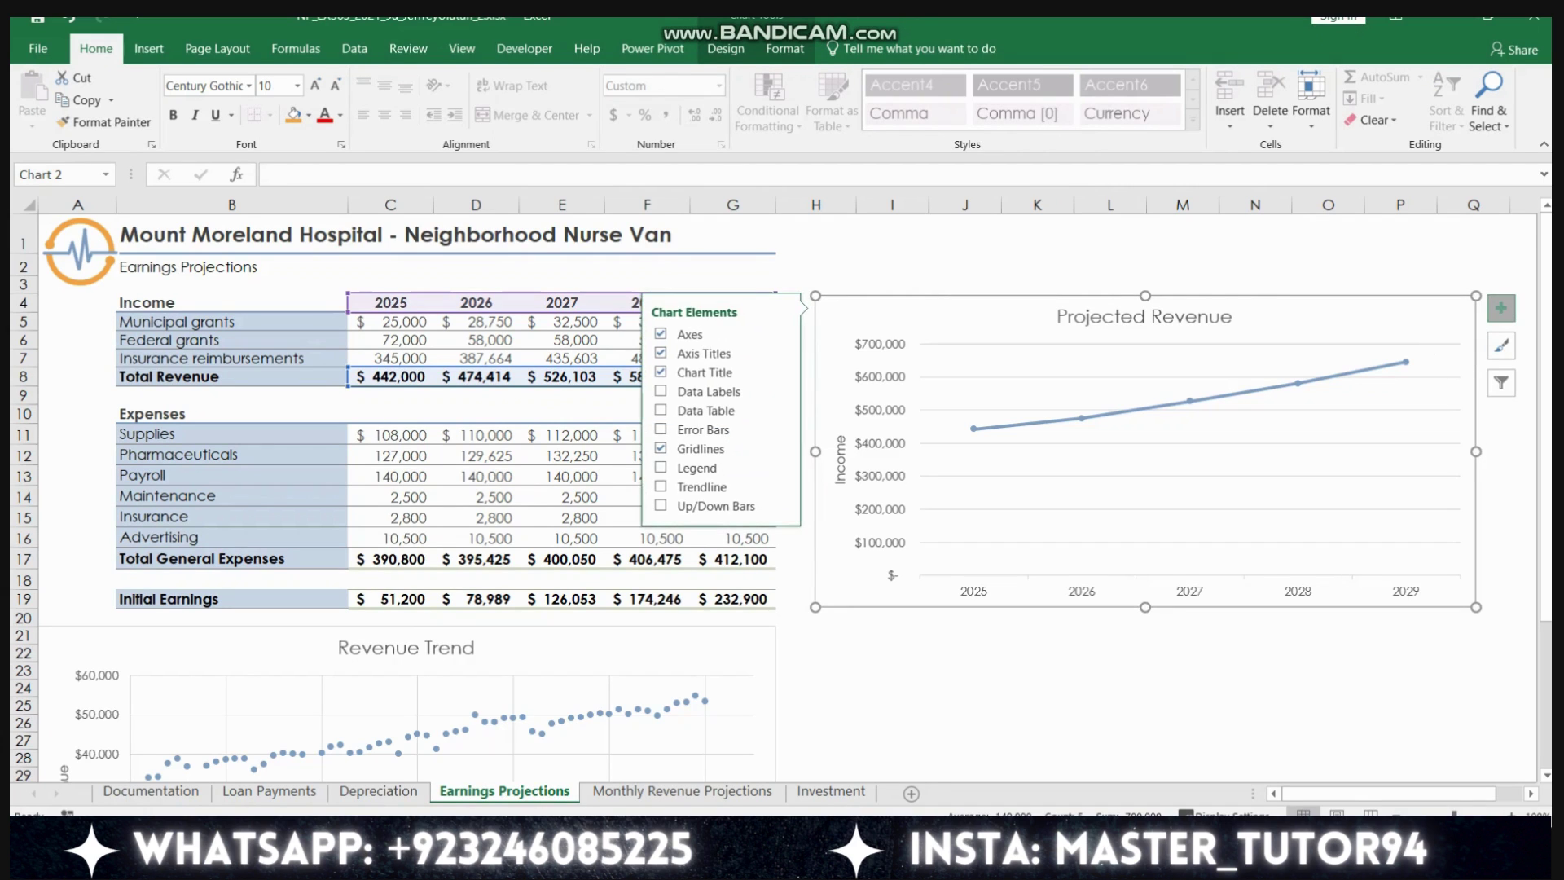
click(780, 485)
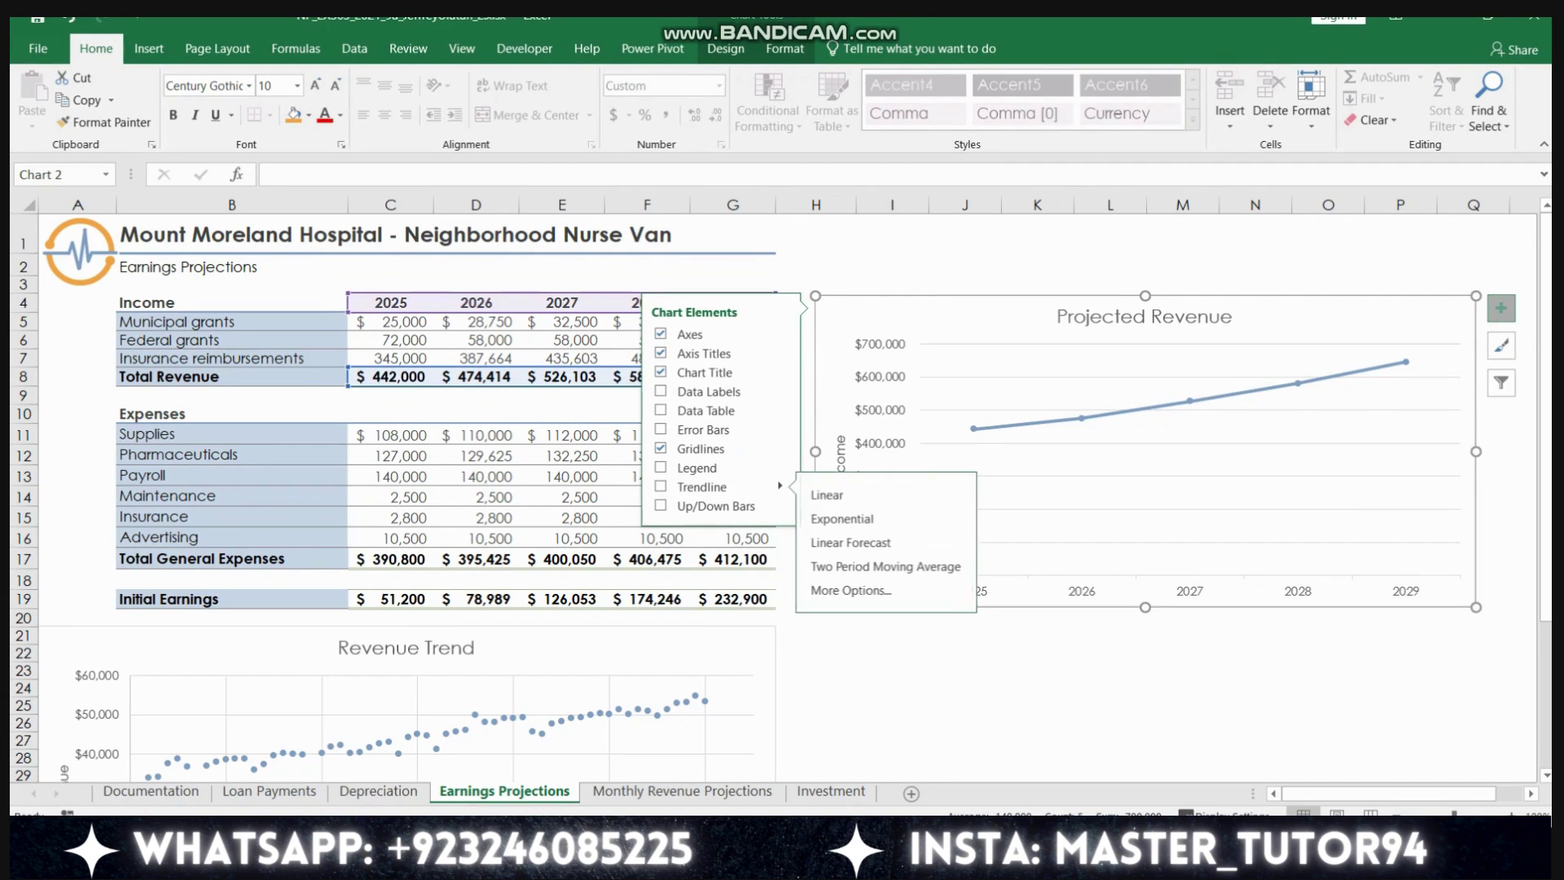
click(828, 494)
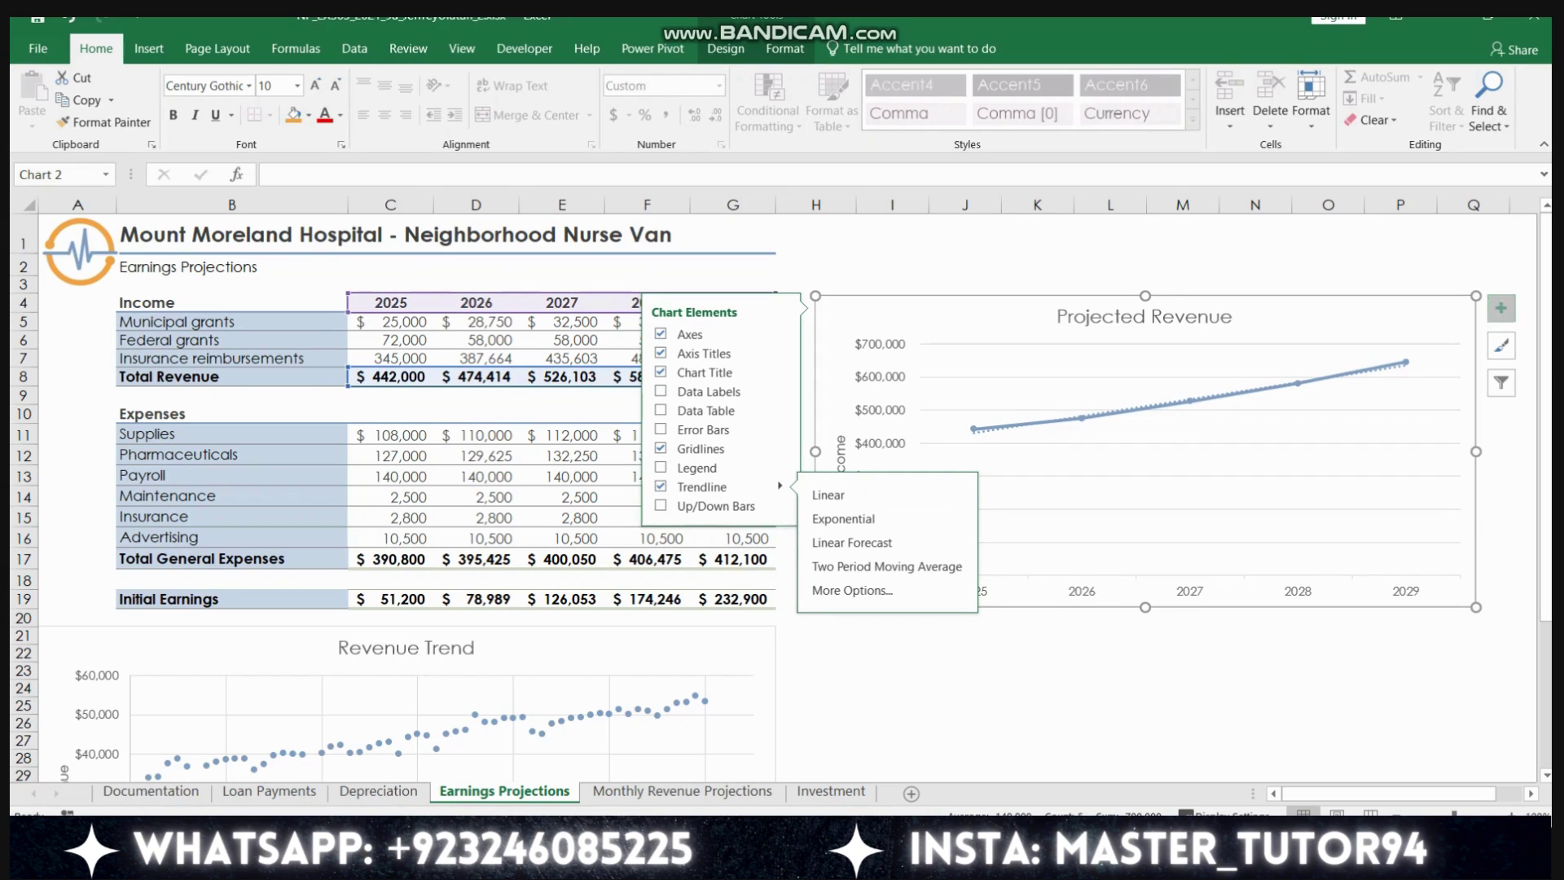
click(1501, 308)
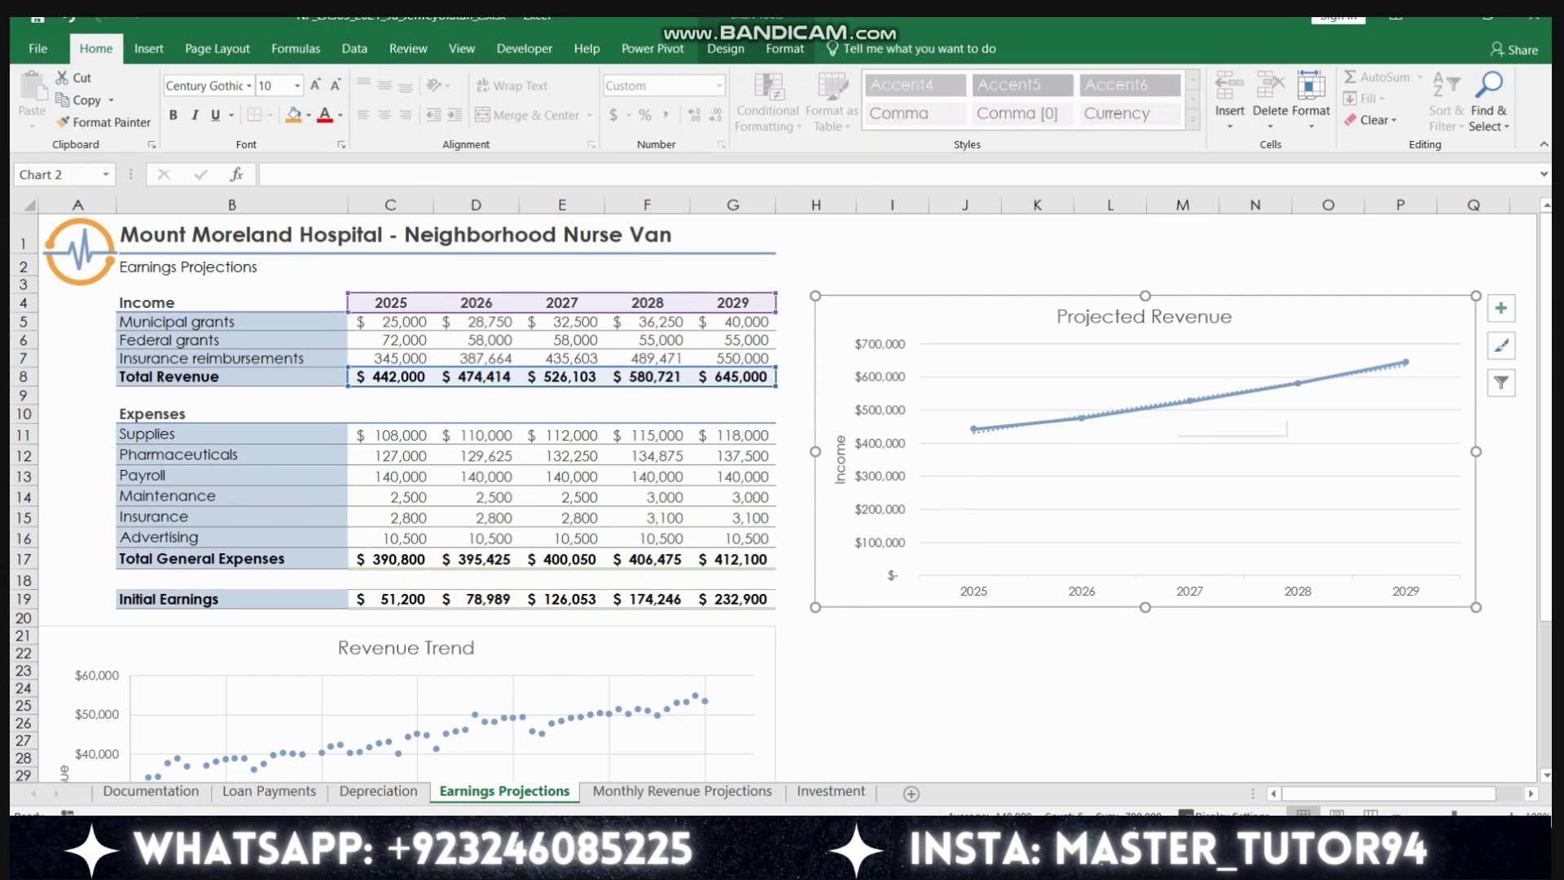
- Extend the Projected Revenue chart's trendline with a forward forecast of 1 period
click(1177, 400)
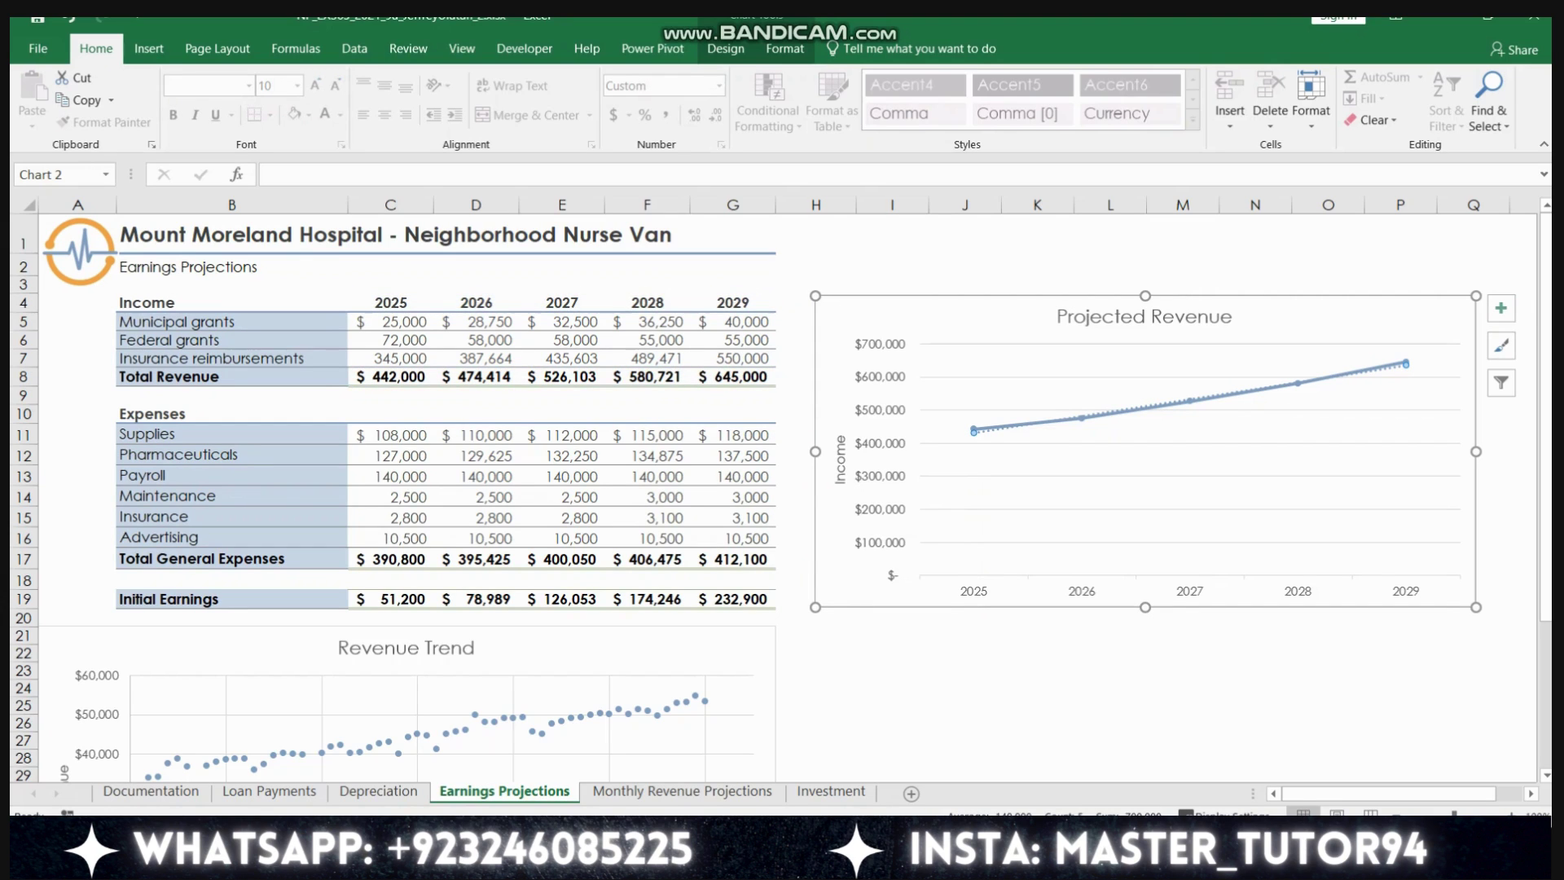
click(1500, 308)
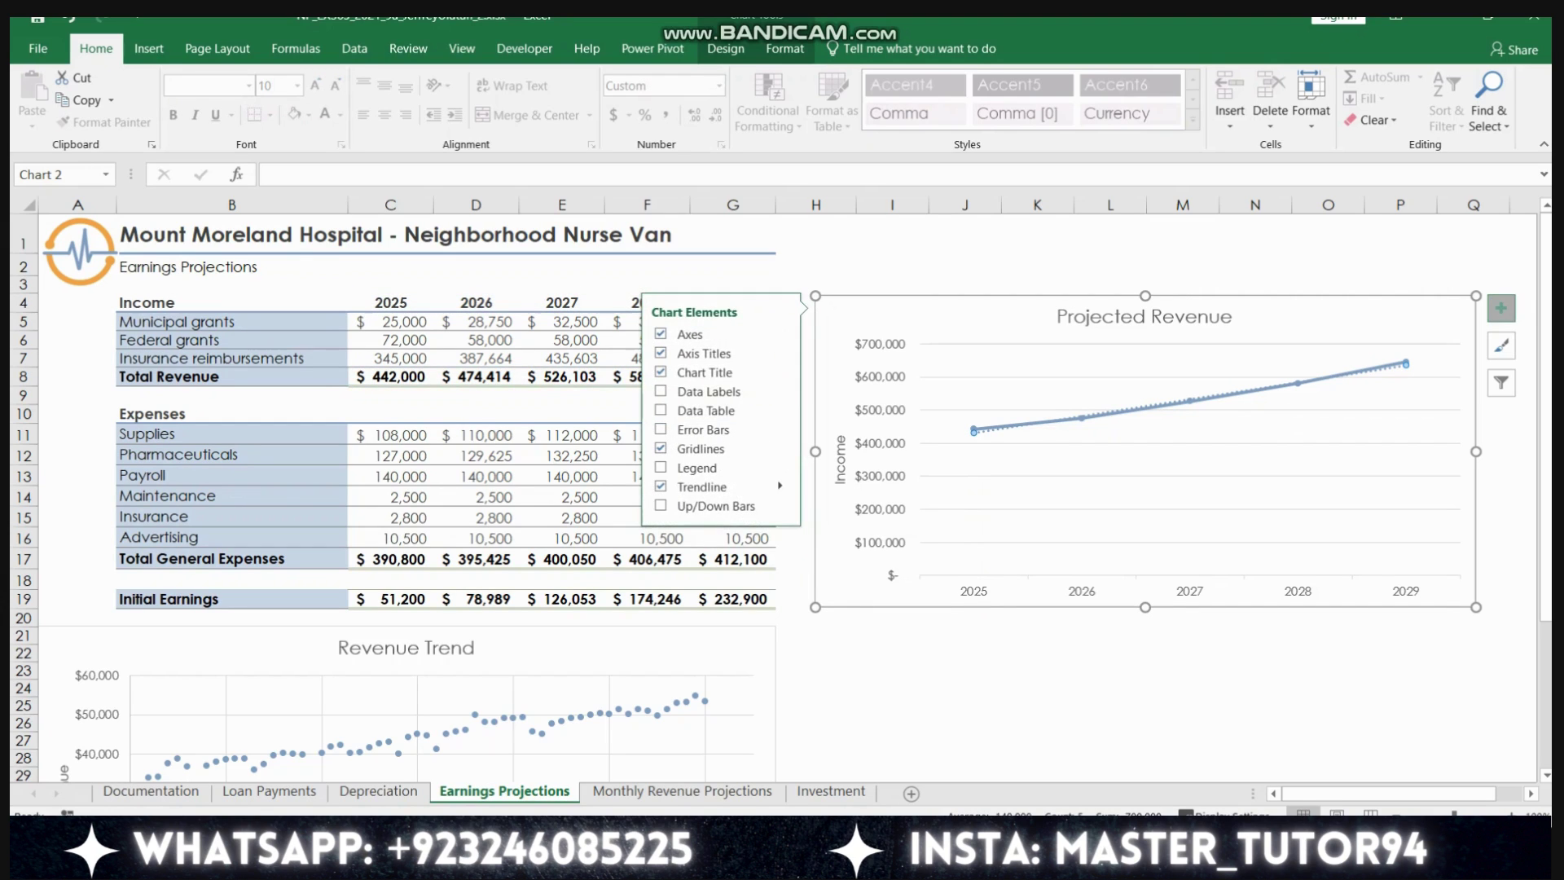
mouse_move(779, 486)
click(848, 590)
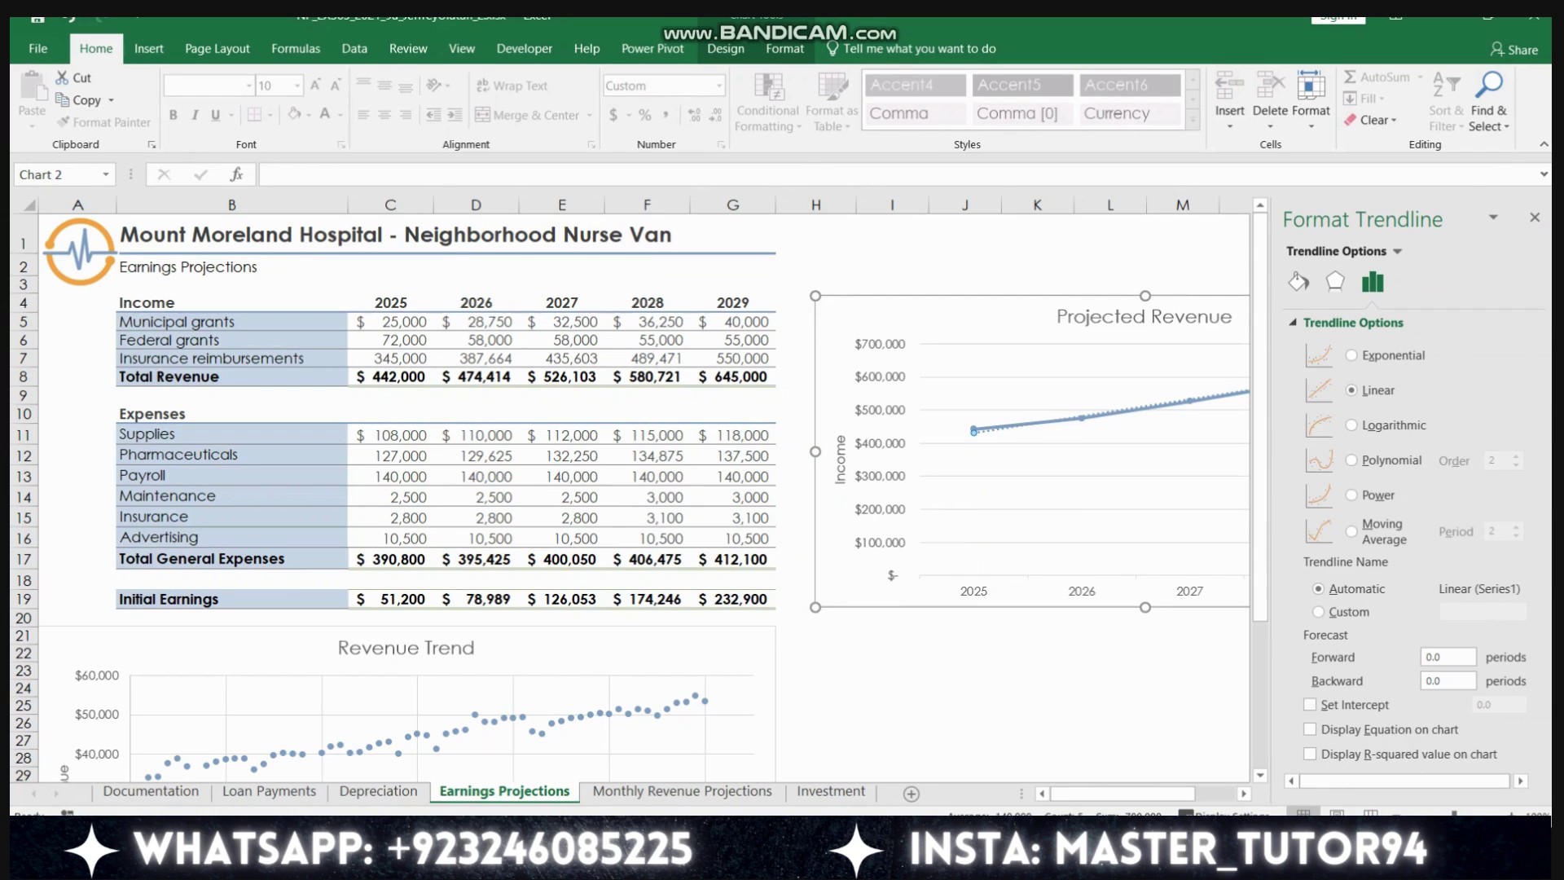
click(1447, 658)
double_click(1433, 657)
text(1)
key(Tab)
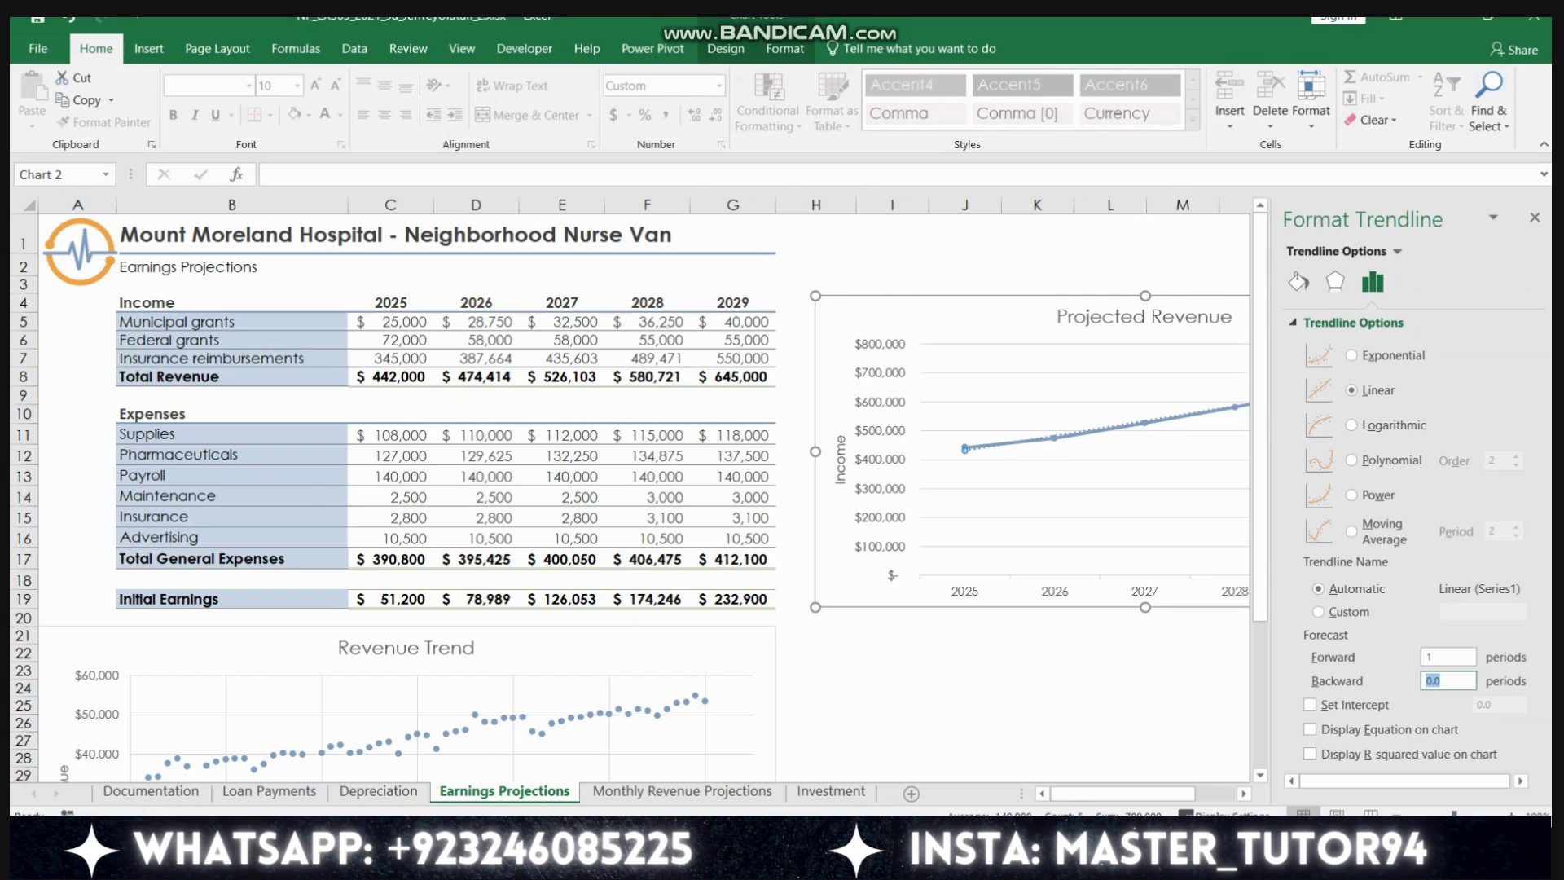
click(1534, 217)
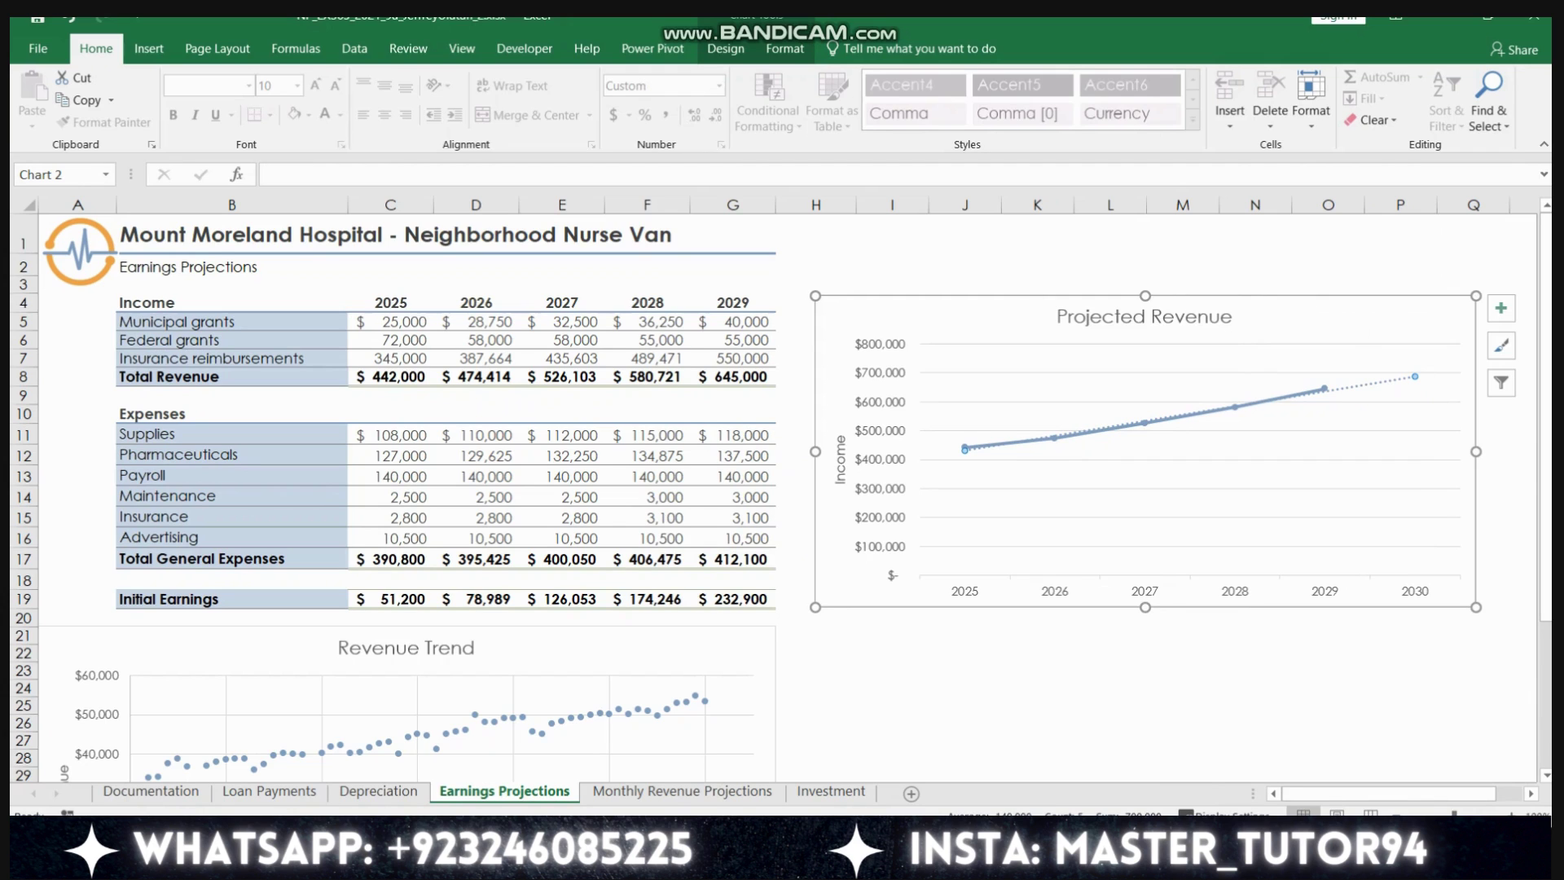
key(Escape)
scroll(780, 497, down, 3)
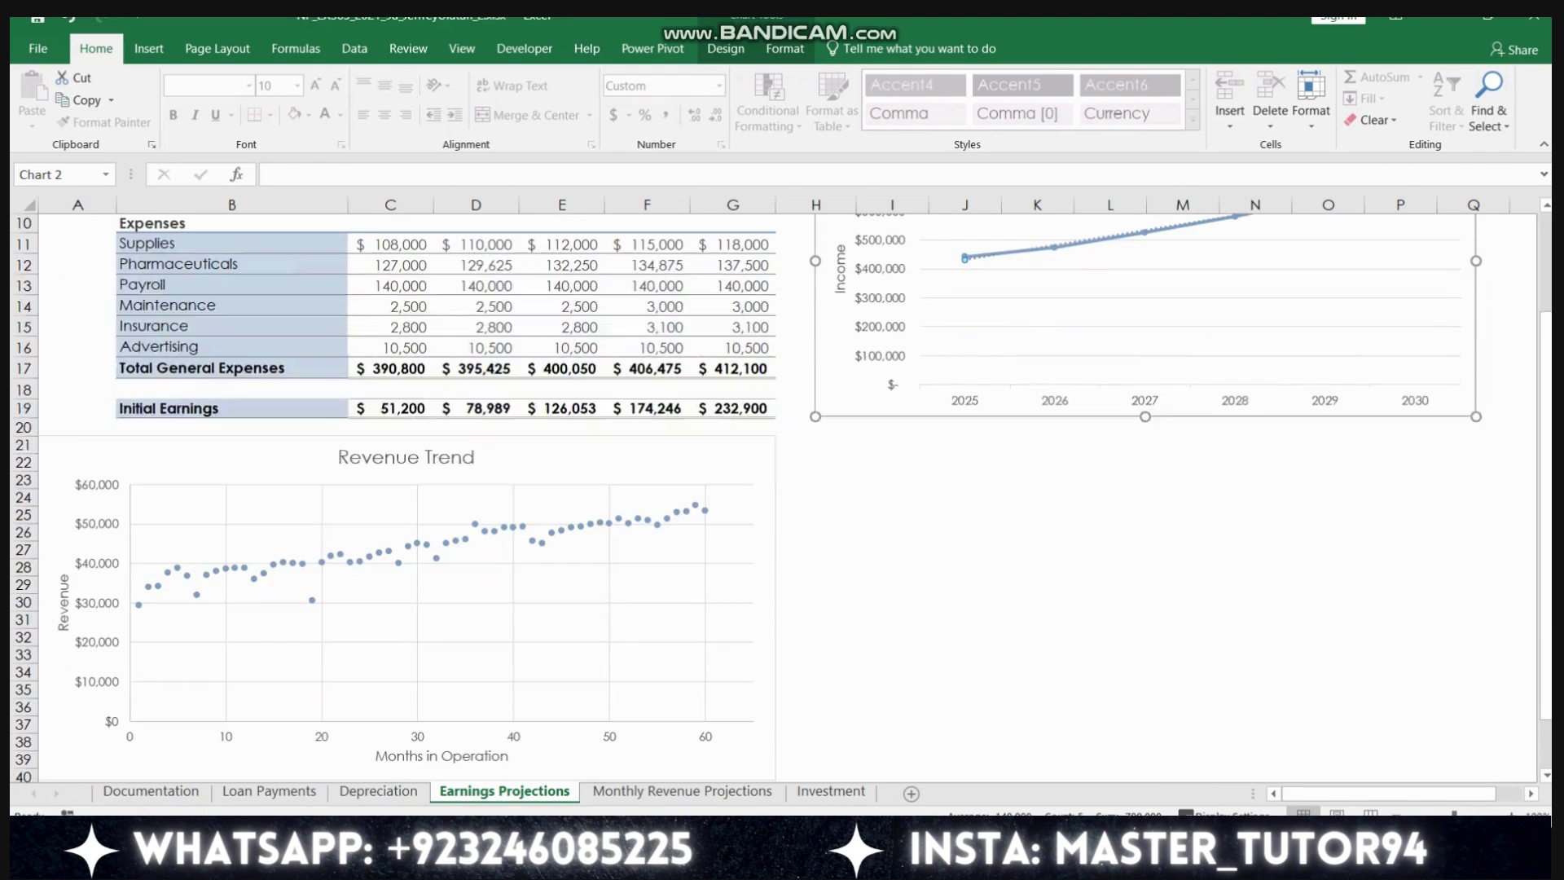